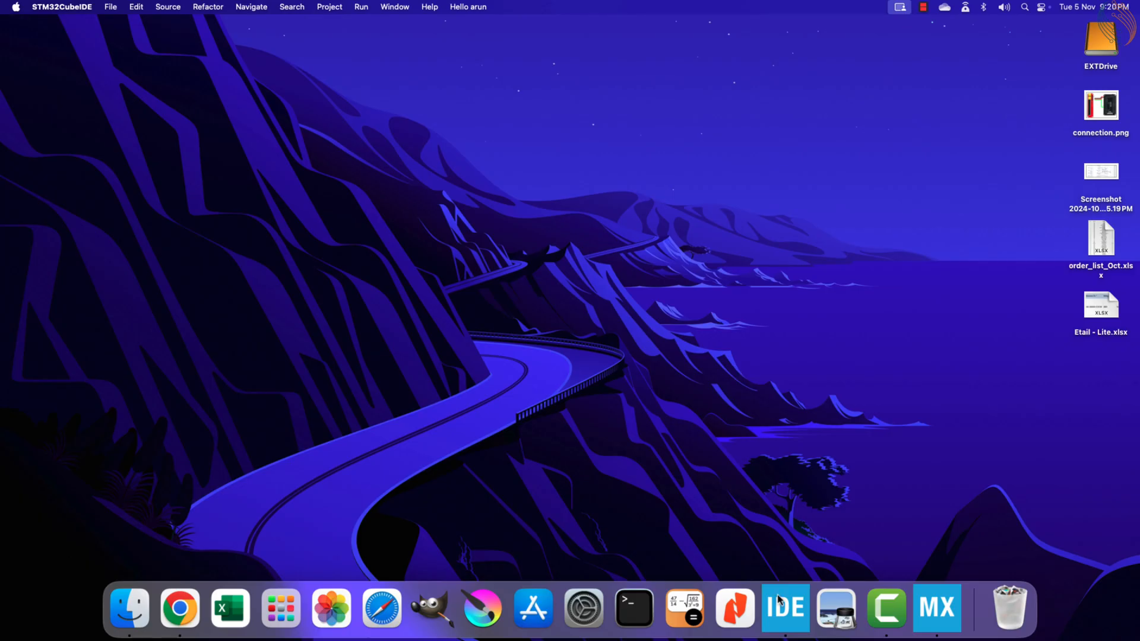
Start a new STM32 project in STM32CubeIDE and select the STM32H750VBT6 microcontroller as its target.
{"action": "left_click", "coordinate": [781, 602]}
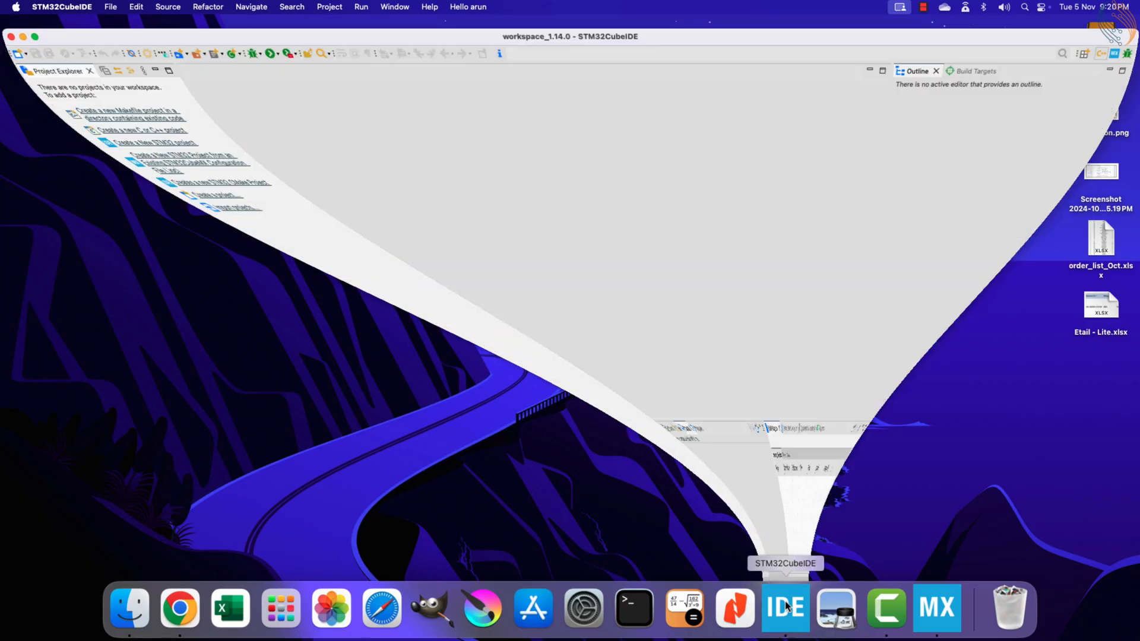
{"action": "left_click", "coordinate": [91, 130]}
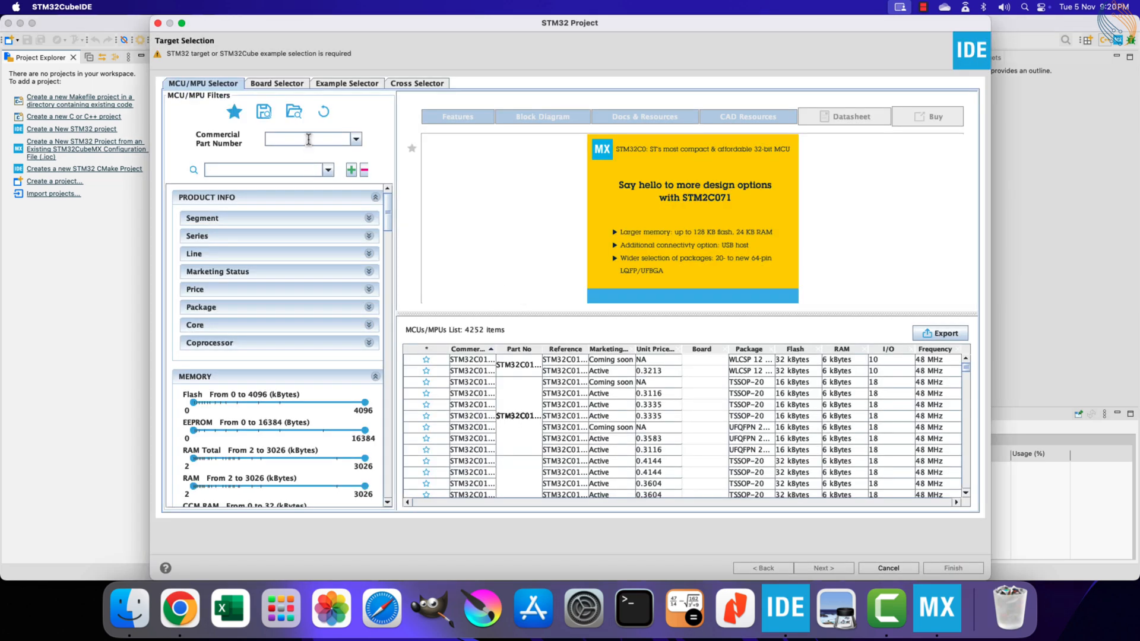
{"action": "left_click", "coordinate": [308, 139]}
{"action": "type", "text": "h"}
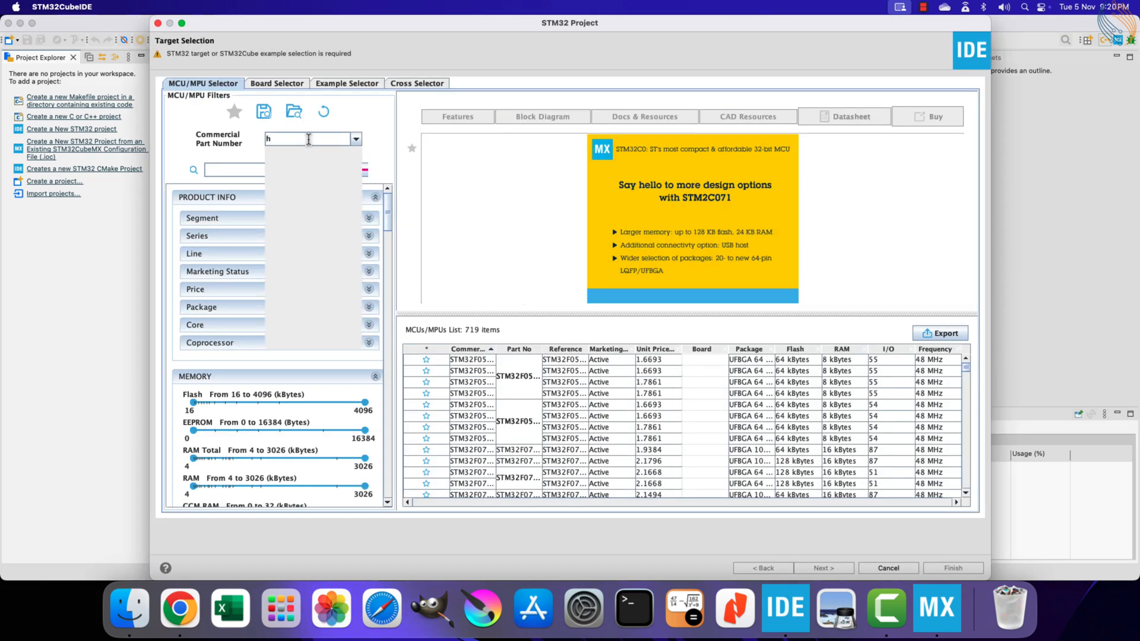
{"action": "type", "text": "750v"}
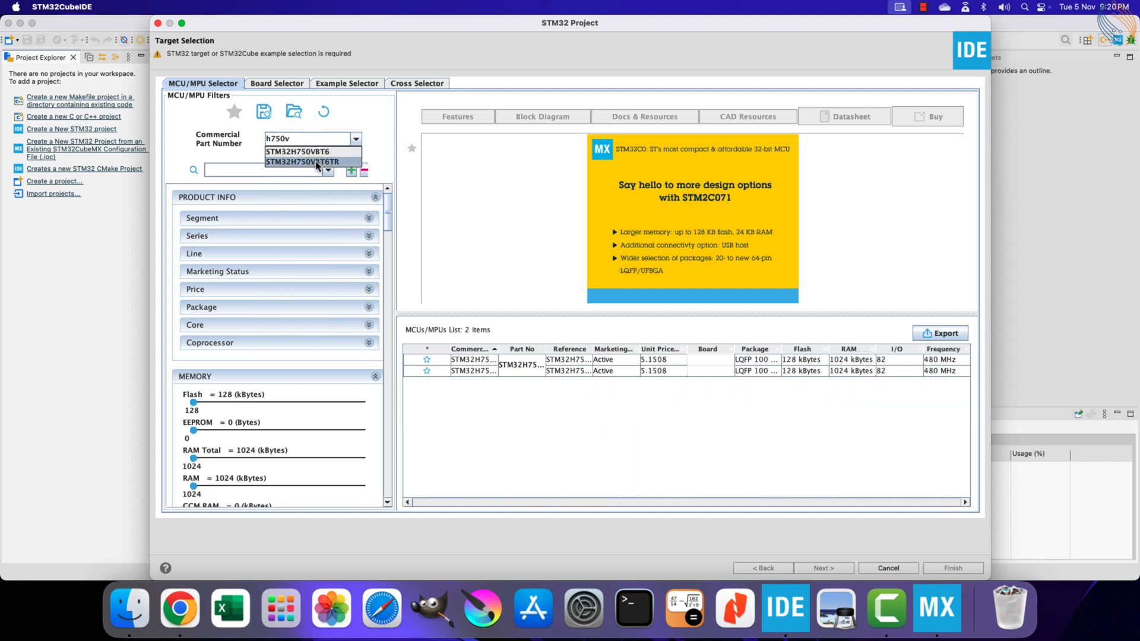
{"action": "left_click", "coordinate": [330, 153]}
{"action": "left_click", "coordinate": [474, 360]}
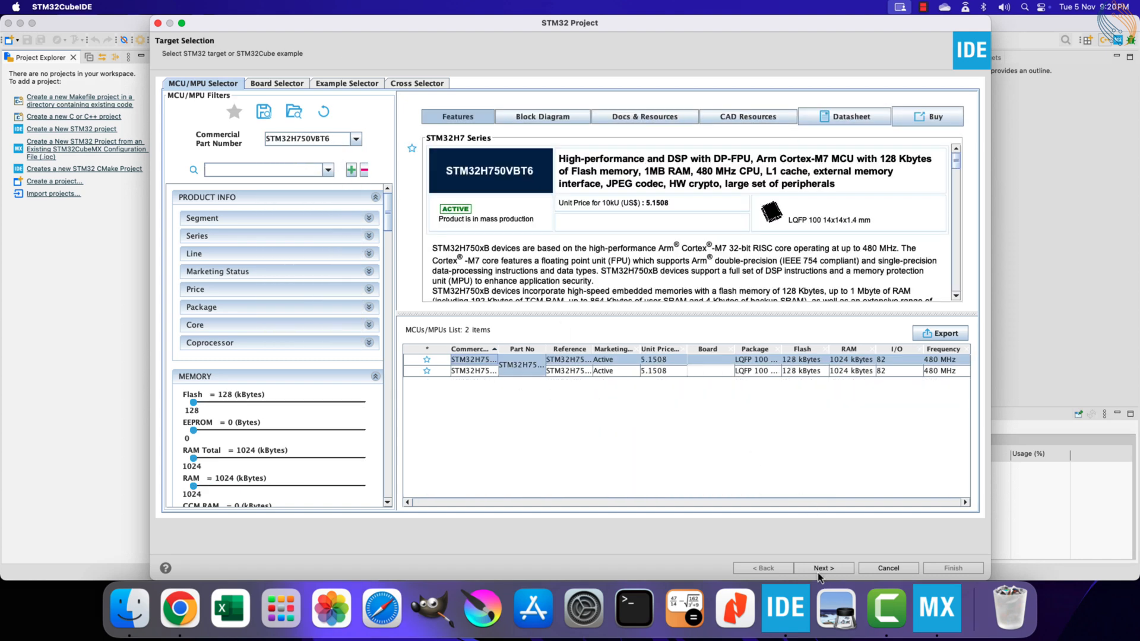
Create the project with the name ADC_P1 and decline the default Memory Protection Unit configuration.
{"action": "left_click", "coordinate": [824, 568]}
{"action": "type", "text": "ADC_P1"}
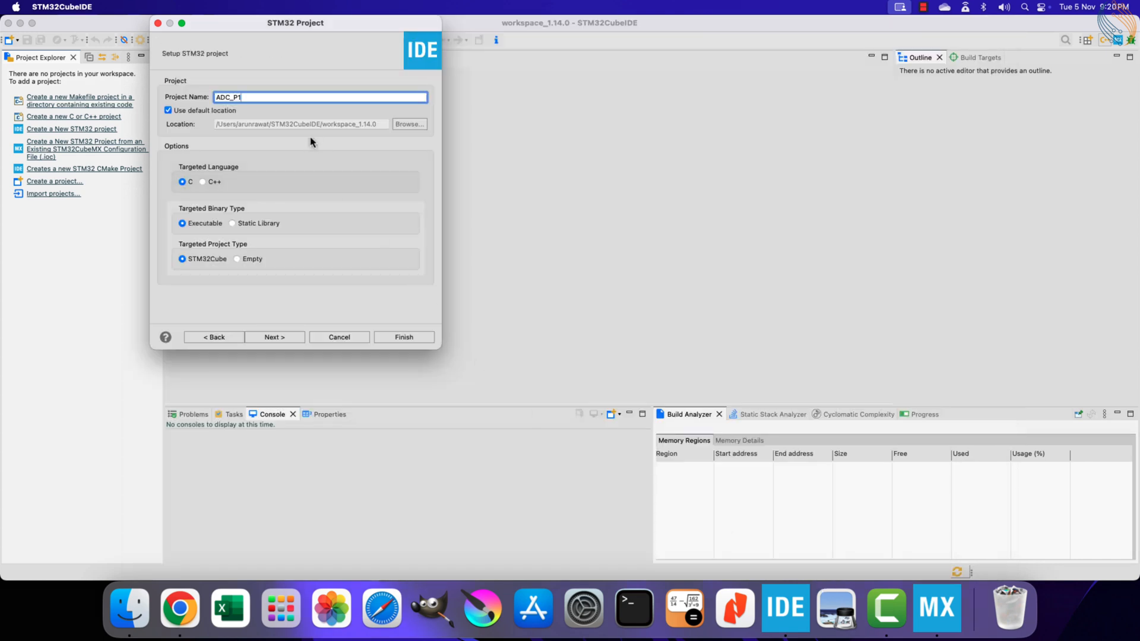
{"action": "left_click", "coordinate": [392, 336]}
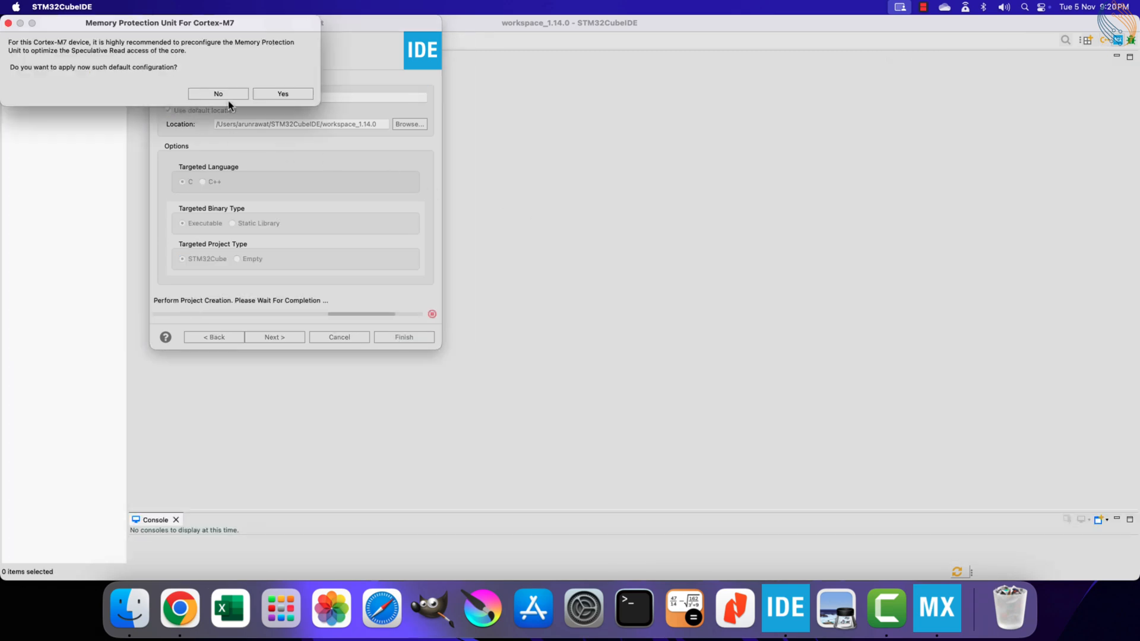
{"action": "left_click", "coordinate": [227, 96]}
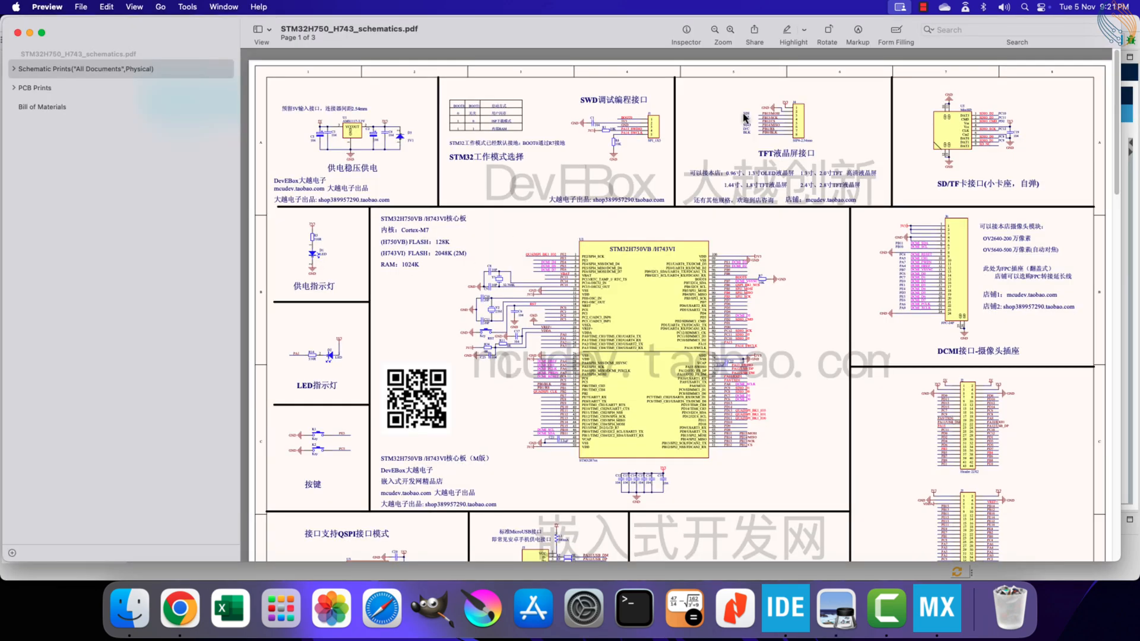
Check the high-speed crystal connected to the microcontroller's PH0/PH1 oscillator pins in STM32H750_H743_schematics.pdf.
{"action": "left_click", "coordinate": [732, 37]}
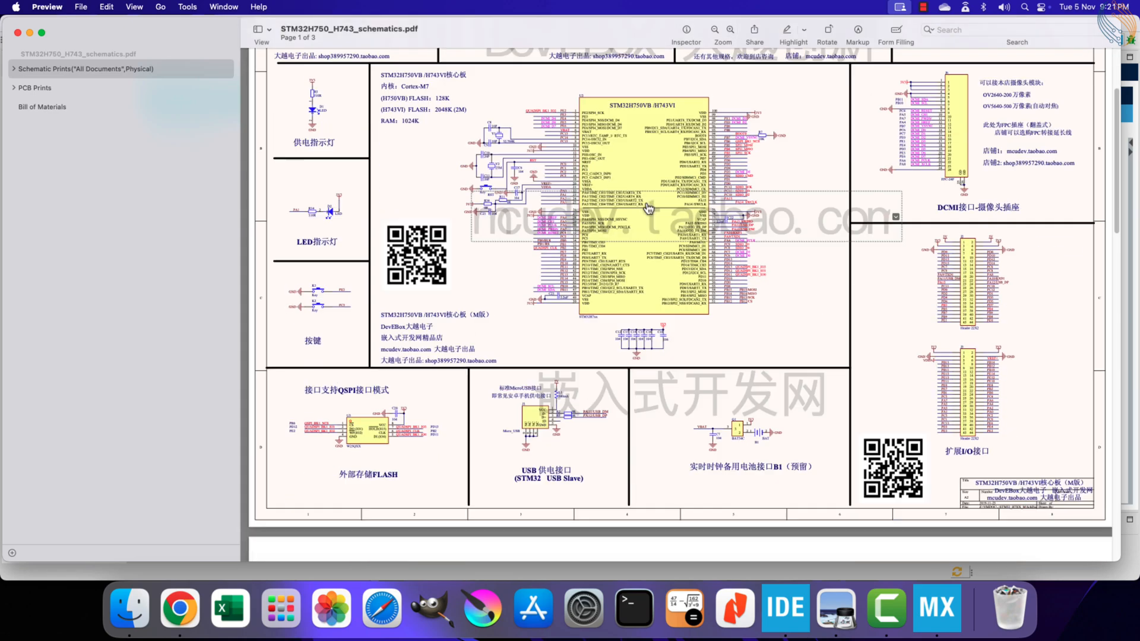
{"action": "left_click", "coordinate": [733, 37]}
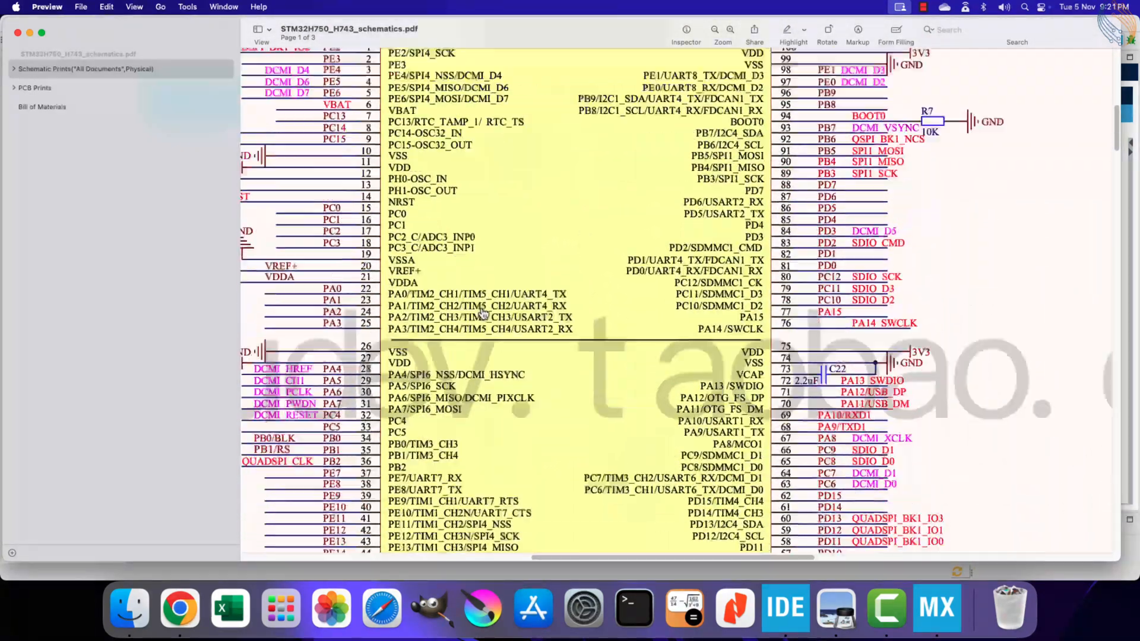
{"action": "mouse_move", "coordinate": [629, 564]}
{"action": "left_mouse_down"}
{"action": "mouse_move", "coordinate": [576, 561]}
{"action": "mouse_move", "coordinate": [608, 561]}
{"action": "left_mouse_up"}
{"action": "left_click_drag", "start_coordinate": [581, 29], "coordinate": [601, 32]}
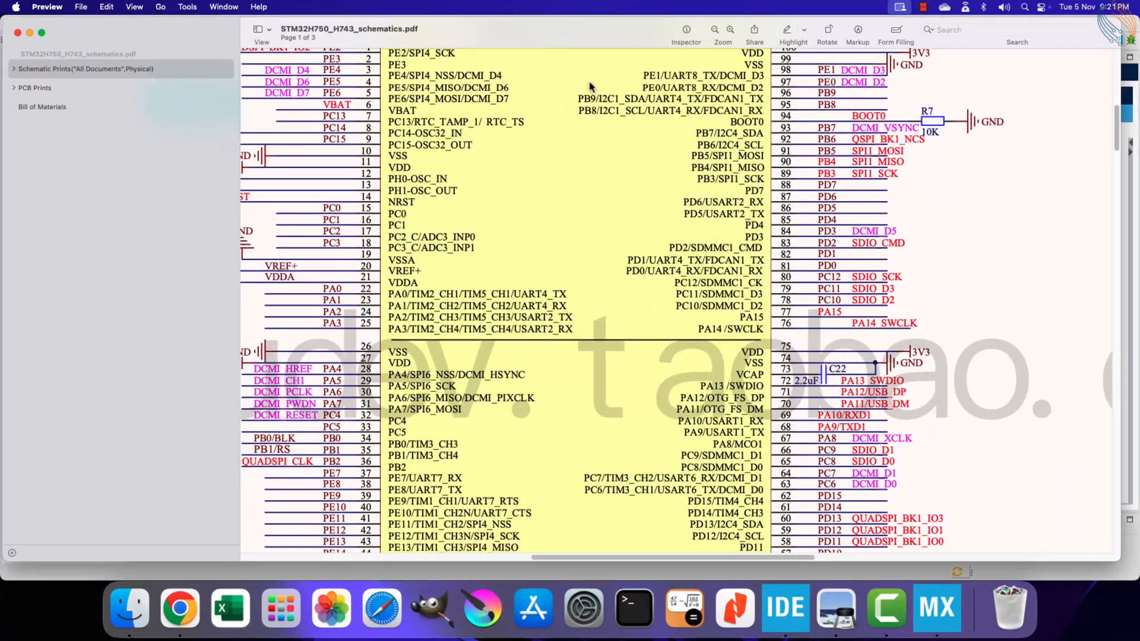
{"action": "left_click_drag", "start_coordinate": [654, 558], "coordinate": [514, 559]}
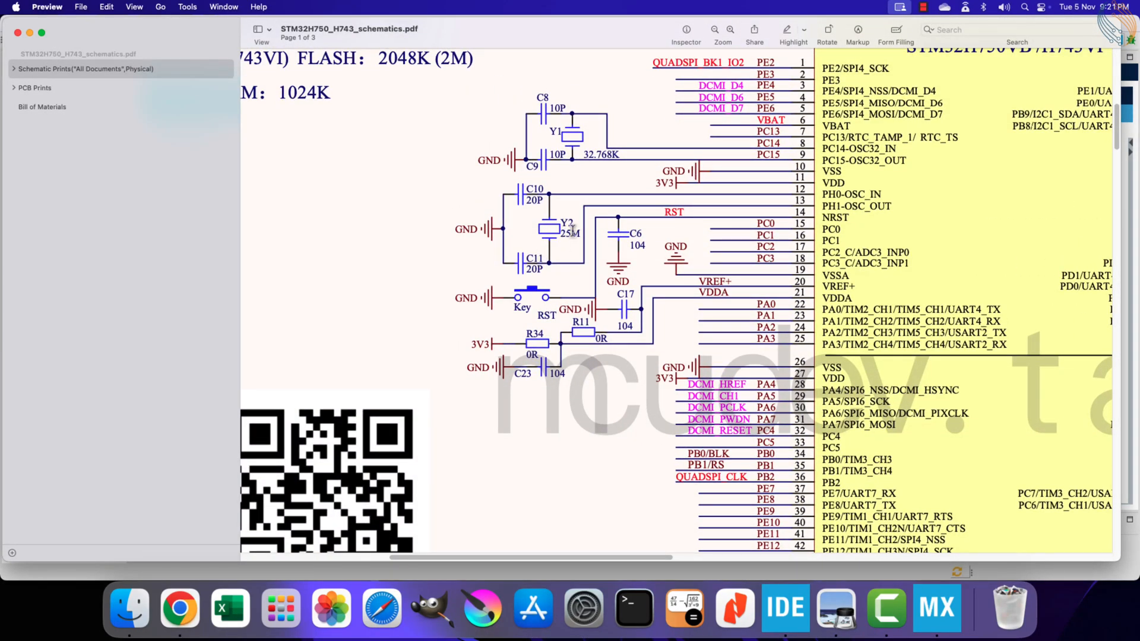
{"action": "left_click_drag", "start_coordinate": [562, 232], "coordinate": [580, 243]}
Switch back to STM32CubeIDE and set the RCC High Speed Clock (HSE) to Crystal/Ceramic Resonator.
{"action": "left_click", "coordinate": [785, 607]}
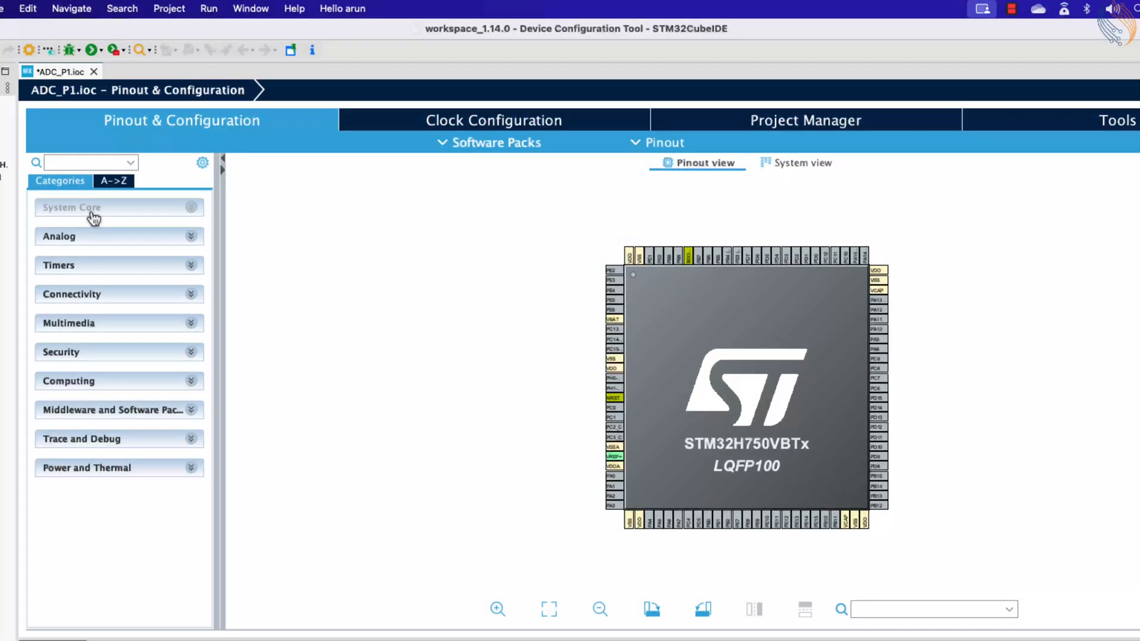
{"action": "left_click", "coordinate": [138, 184]}
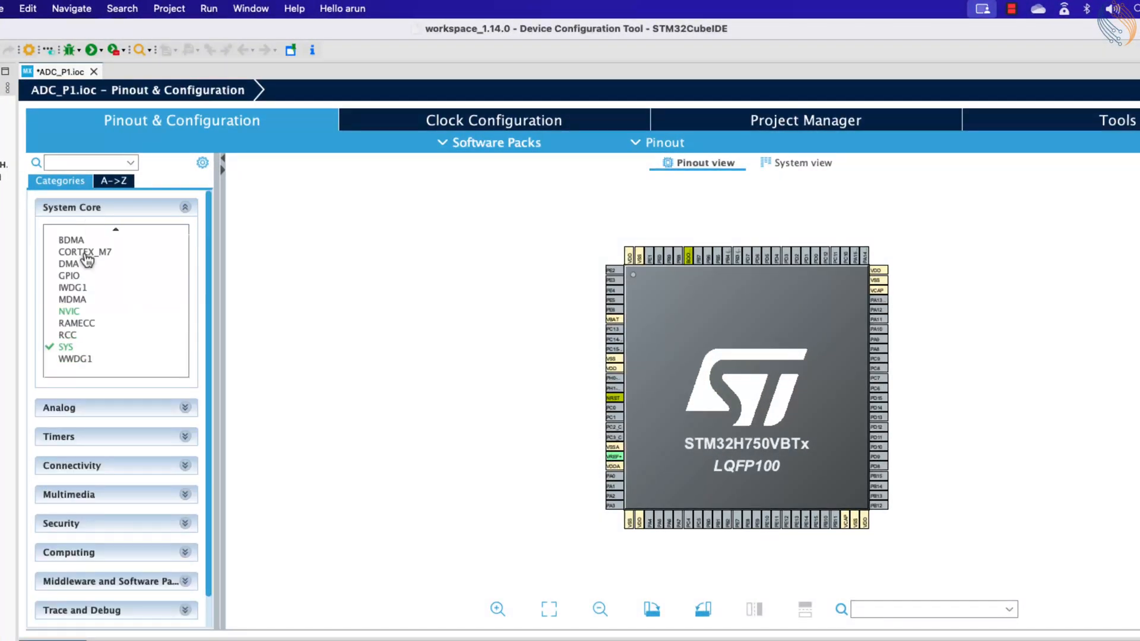
{"action": "left_click", "coordinate": [73, 338]}
{"action": "left_click", "coordinate": [350, 204]}
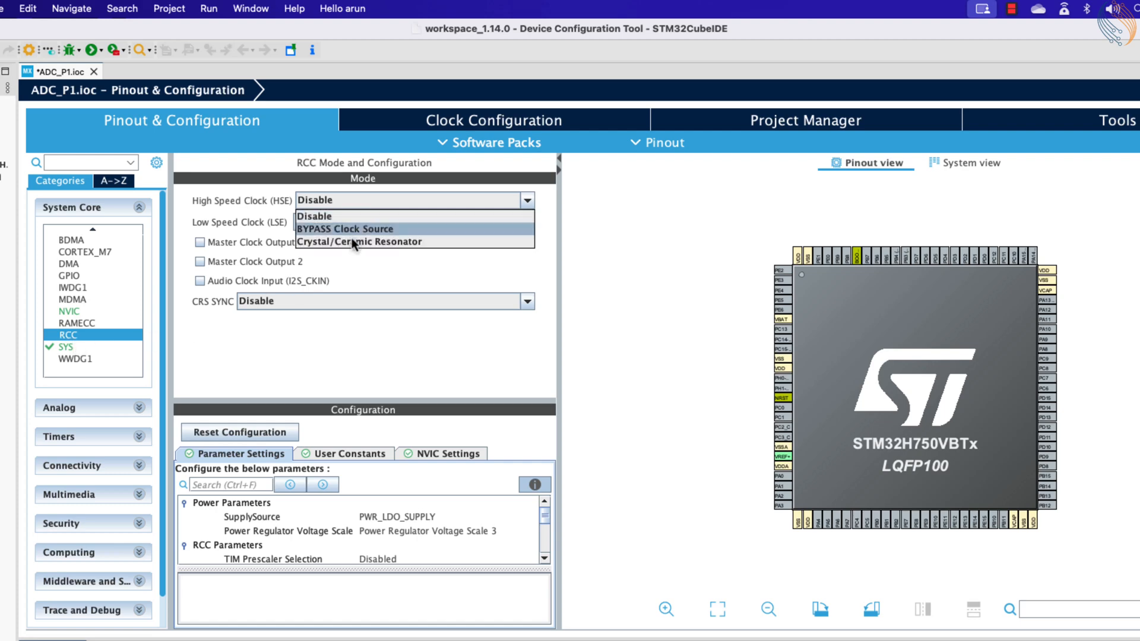
{"action": "left_click", "coordinate": [344, 240]}
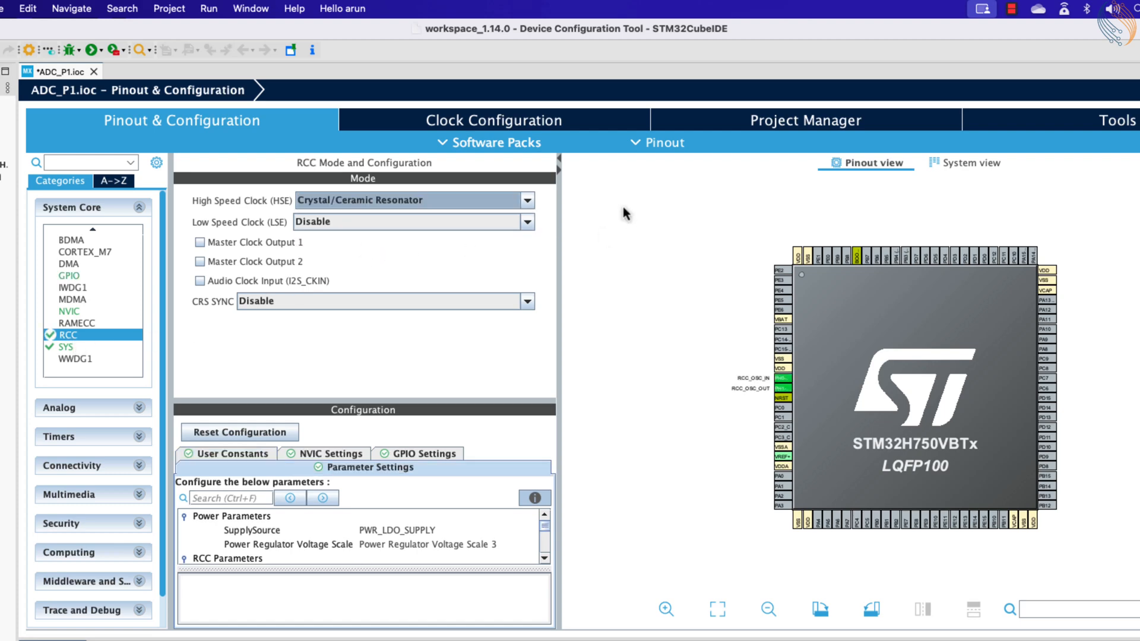
Set ADC1 channel IN3 to IN3 Single-ended and enlarge the area showing the ADC1 parameters.
{"action": "left_click", "coordinate": [85, 214]}
{"action": "left_click", "coordinate": [89, 294]}
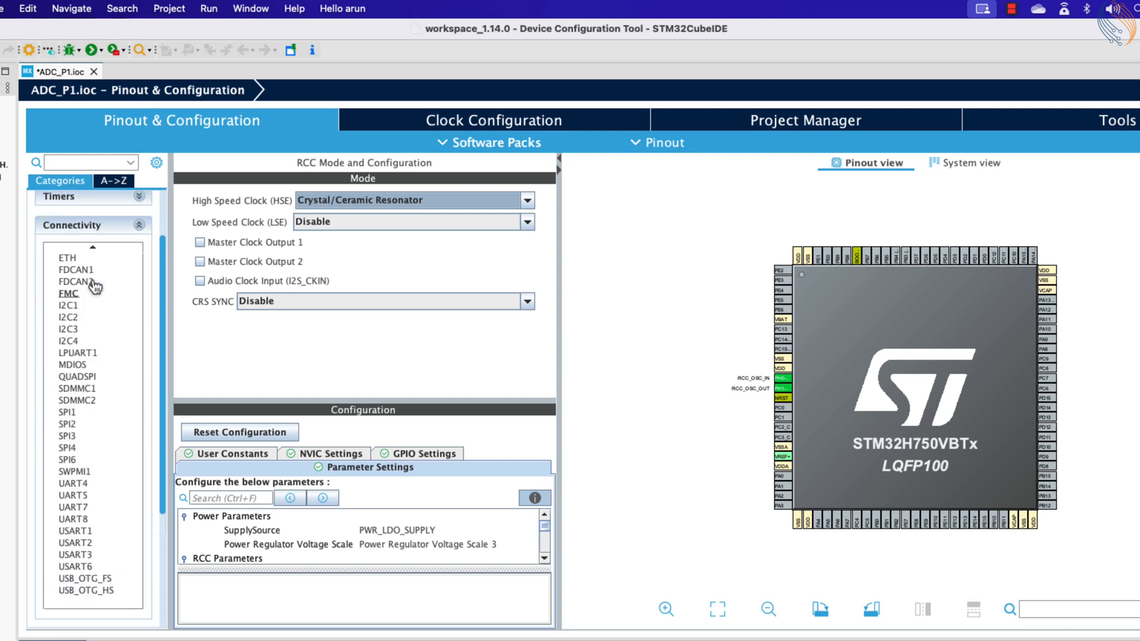
{"action": "left_click", "coordinate": [83, 237]}
{"action": "left_click", "coordinate": [73, 269]}
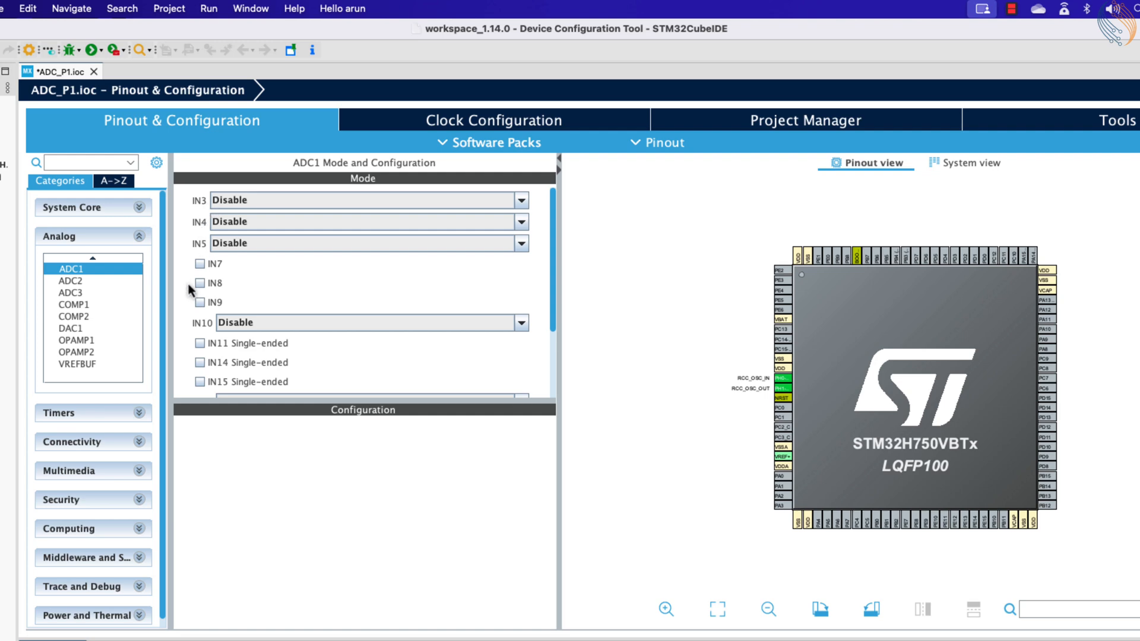
{"action": "scroll", "coordinate": [190, 287], "scroll_direction": "down", "scroll_amount": 3}
{"action": "scroll", "coordinate": [190, 287], "scroll_direction": "up", "scroll_amount": 3}
{"action": "left_click", "coordinate": [272, 202]}
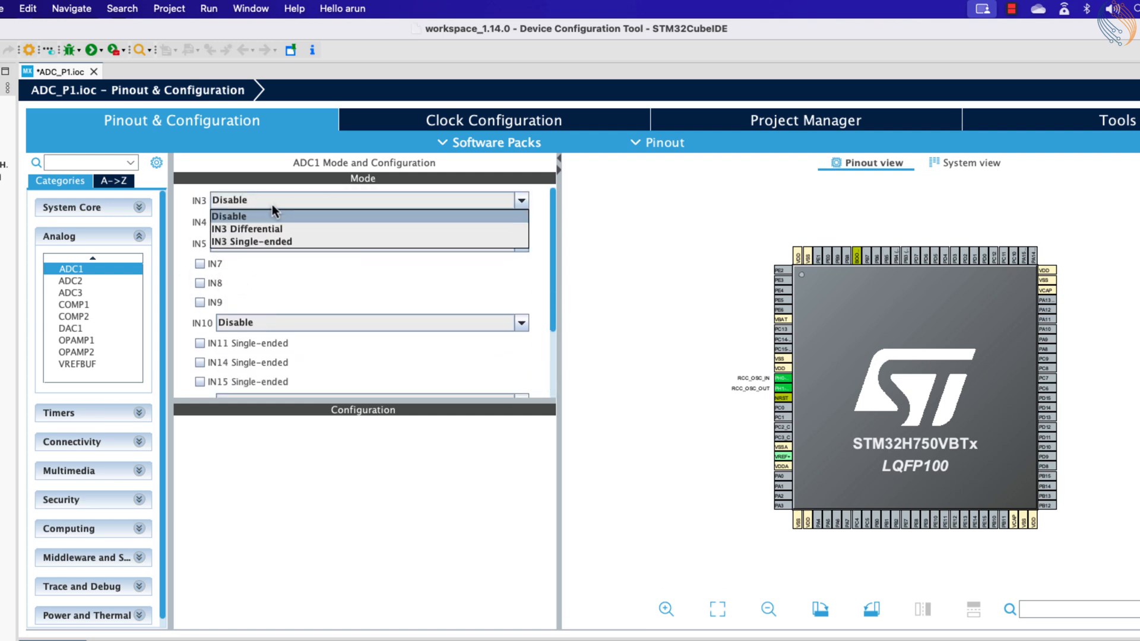
{"action": "left_click", "coordinate": [258, 240]}
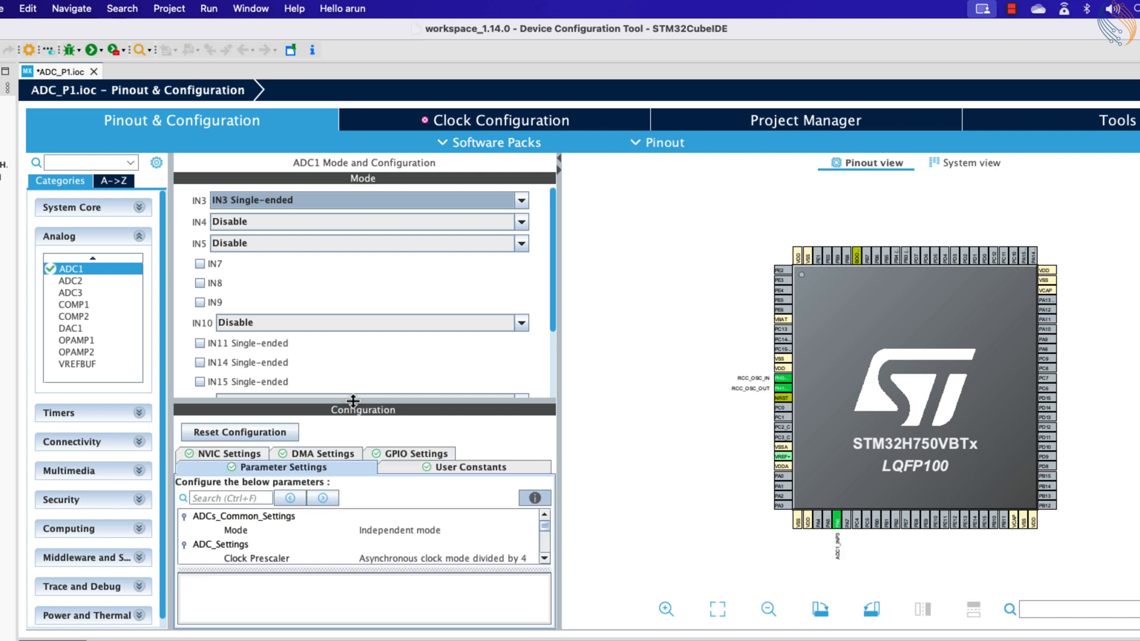
{"action": "left_click_drag", "start_coordinate": [353, 401], "coordinate": [355, 290]}
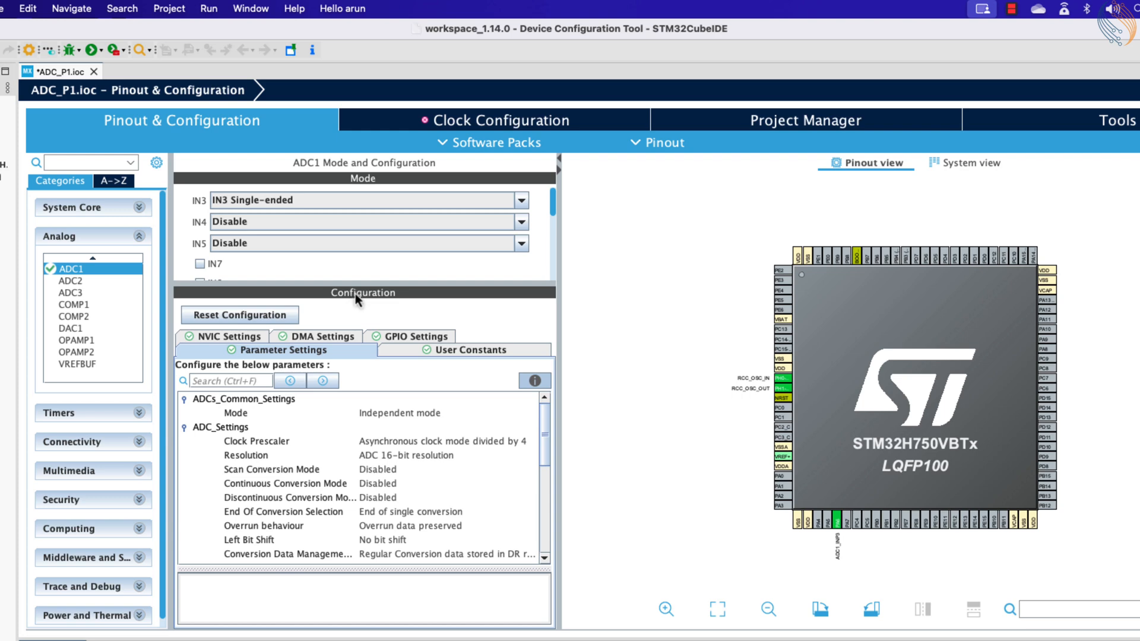
In the clock configuration, decline the automatic issues solver and select HSE as PLL source and PLLCLK as system clock.
{"action": "left_click", "coordinate": [497, 123]}
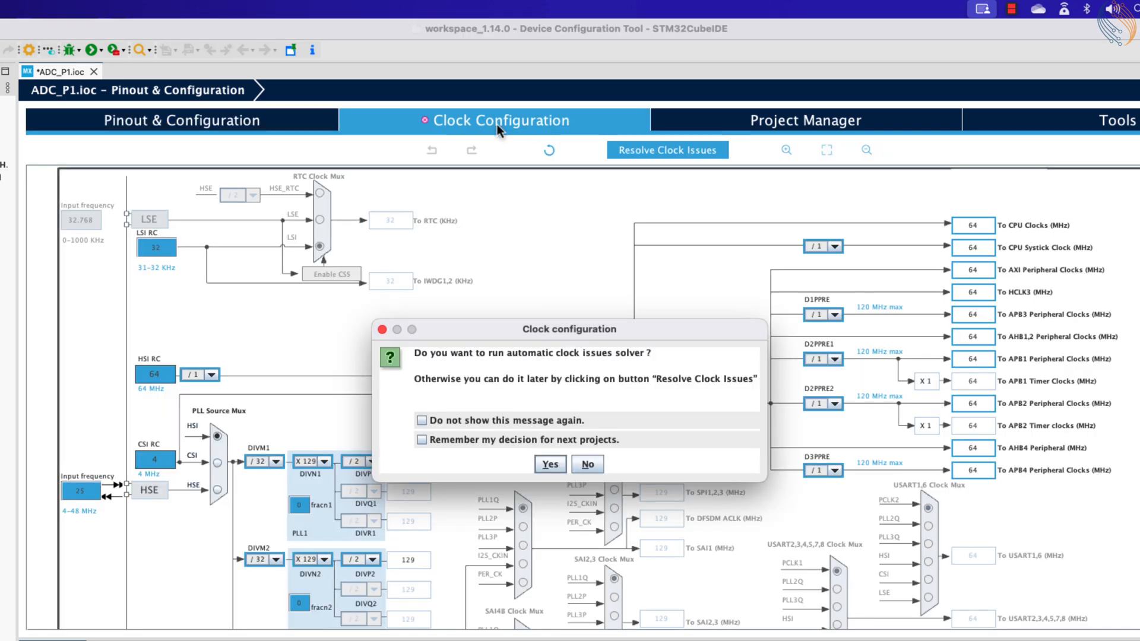
{"action": "left_click", "coordinate": [583, 472]}
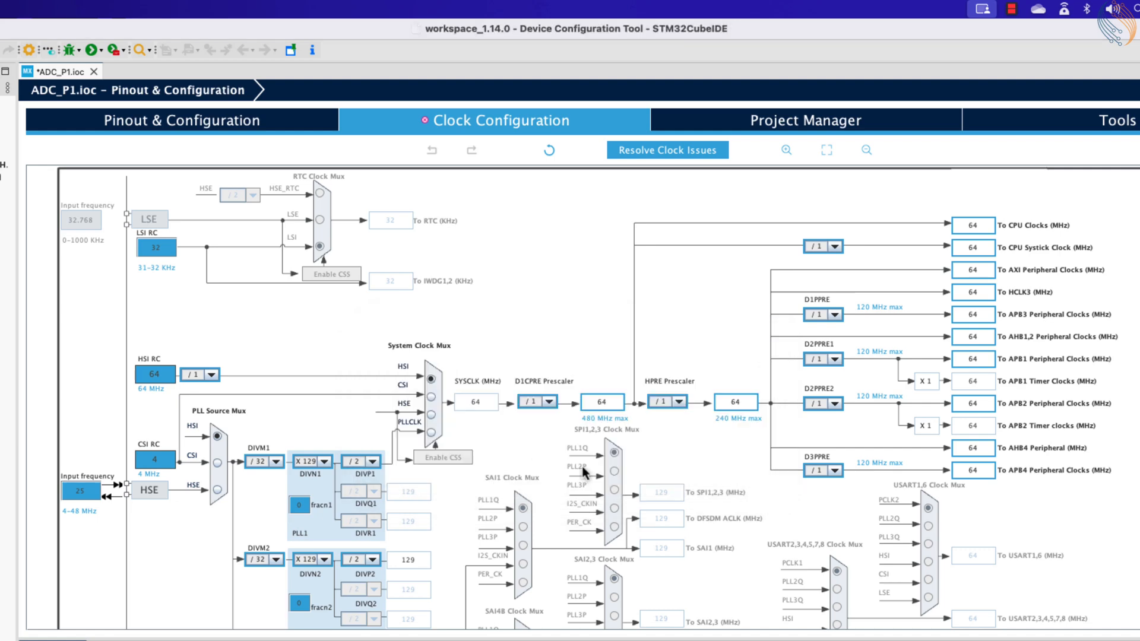
{"action": "double_click", "coordinate": [91, 491]}
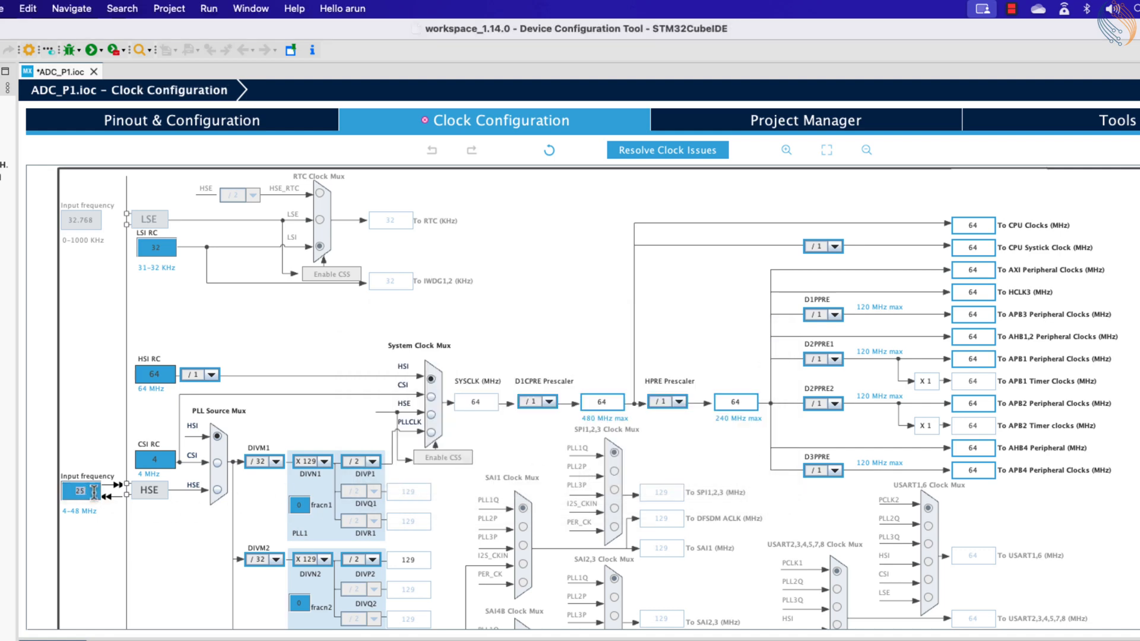
{"action": "left_click", "coordinate": [217, 489]}
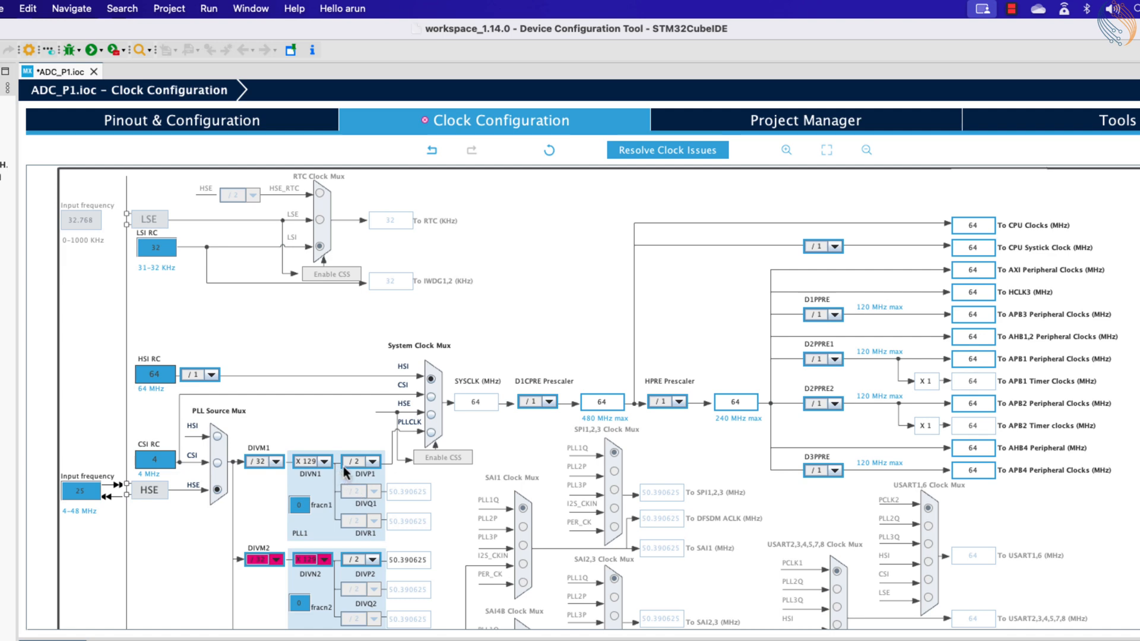
{"action": "left_click", "coordinate": [430, 432]}
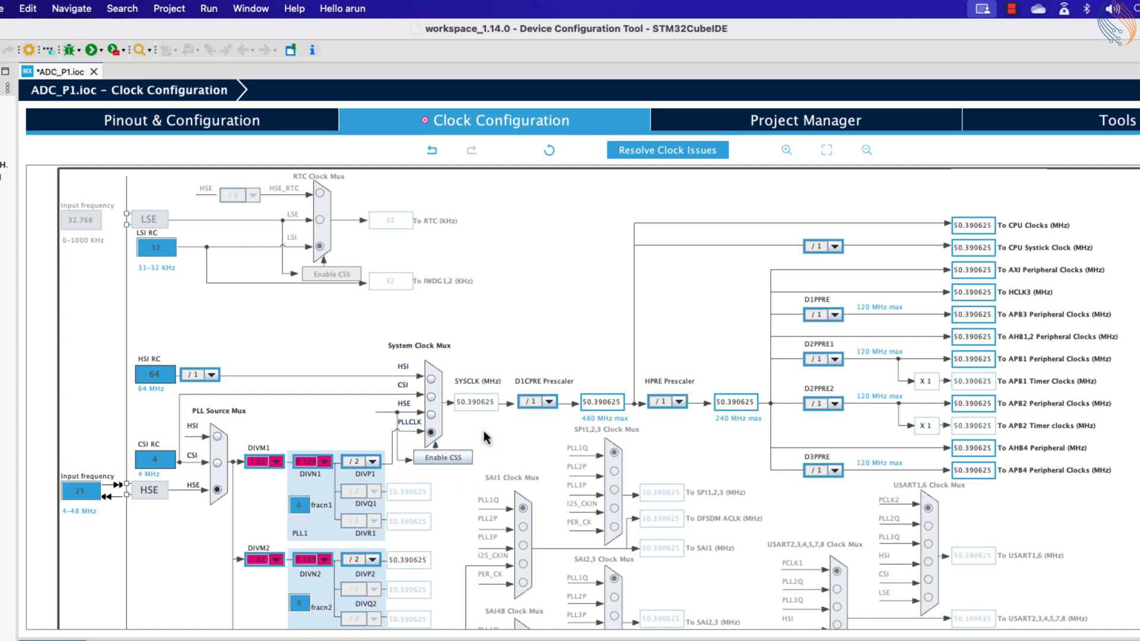
Set the clock after the D1CPRE prescaler to 480 MHz and let the tool search for a solution.
{"action": "left_click_drag", "start_coordinate": [622, 402], "coordinate": [573, 403]}
{"action": "type", "text": "480"}
{"action": "key", "text": "Return"}
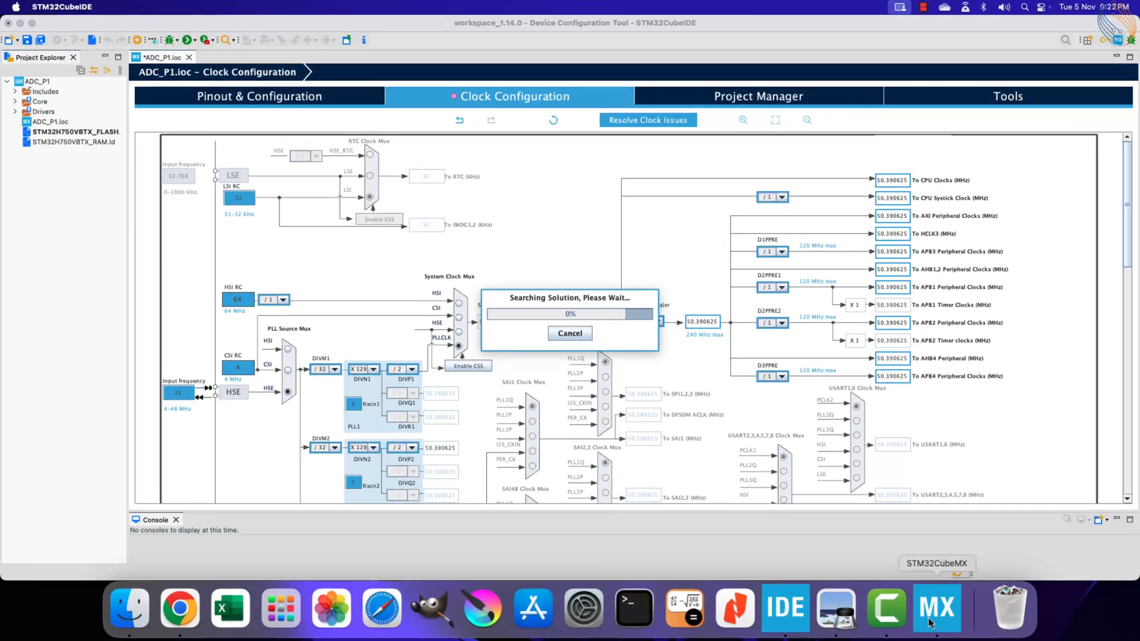
Switch to STM32CubeMX and start a new project for the STM32F446RET6 microcontroller.
{"action": "left_click", "coordinate": [930, 623]}
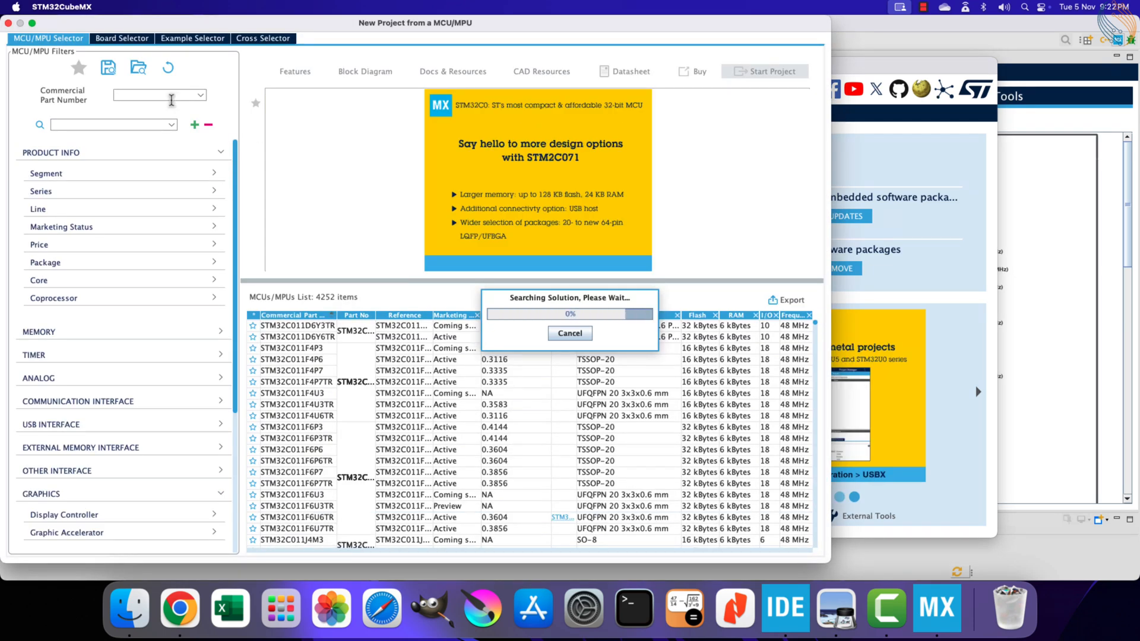
{"action": "left_click", "coordinate": [172, 98]}
{"action": "type", "text": "f446re"}
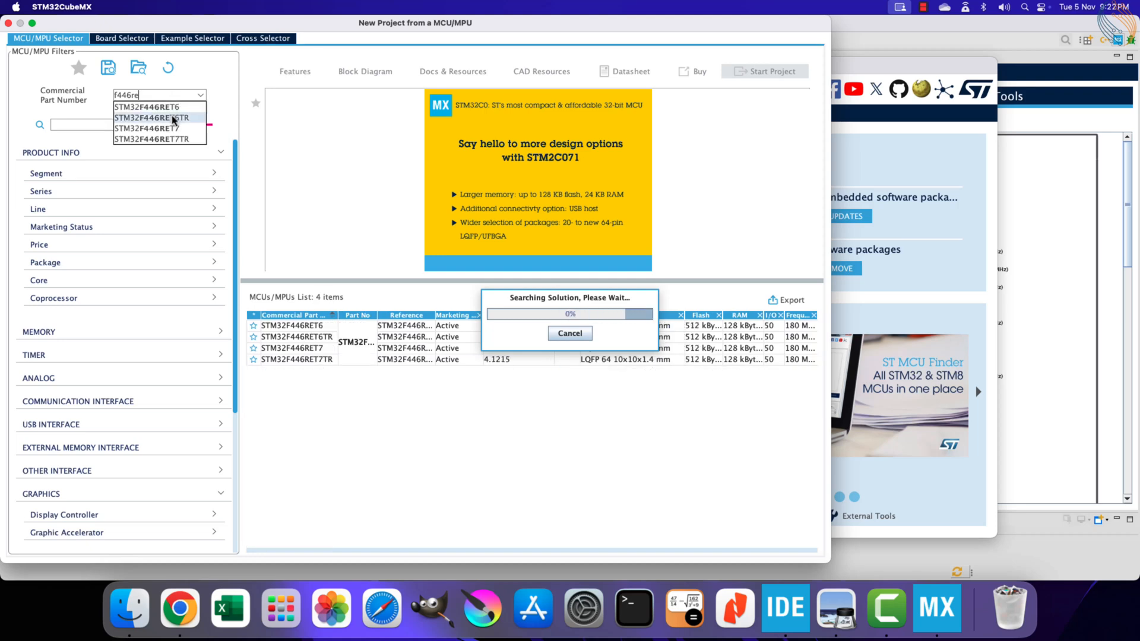
{"action": "left_click", "coordinate": [170, 108]}
{"action": "left_click", "coordinate": [317, 326]}
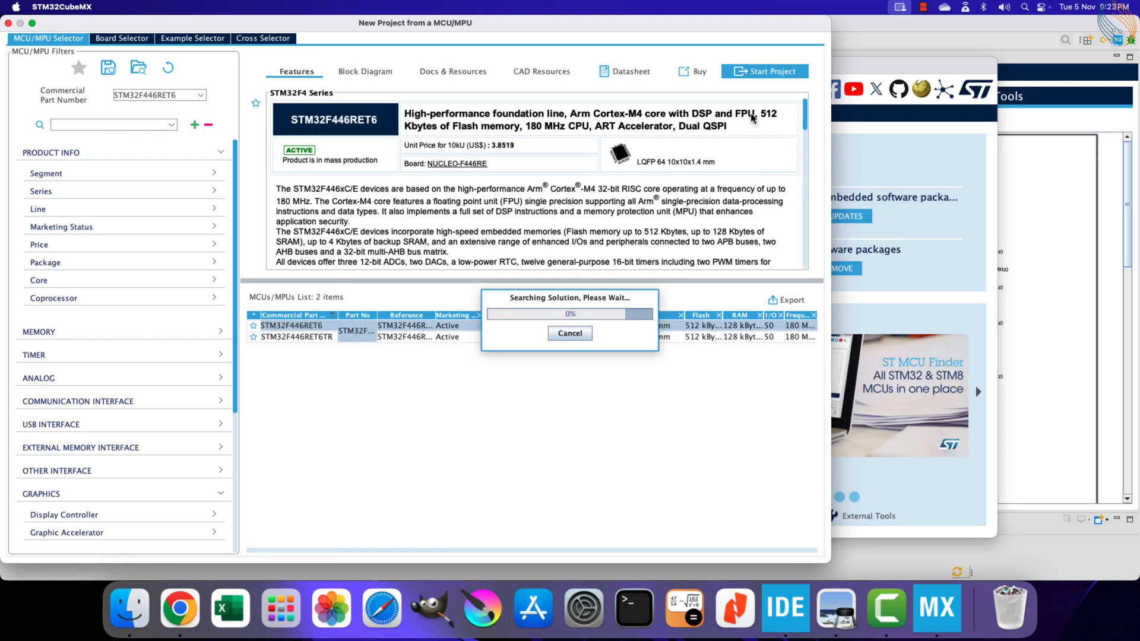
{"action": "left_click", "coordinate": [765, 71]}
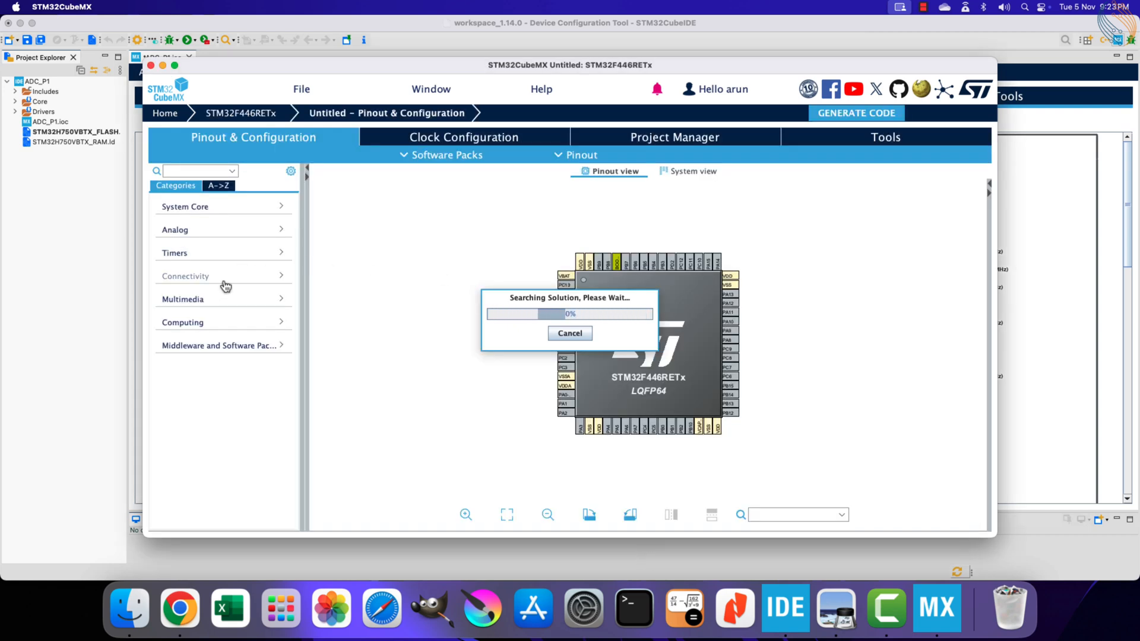
Enable channel IN0 of ADC1 in the STM32F446RETx project and review the ADC1 parameter settings.
{"action": "left_click", "coordinate": [197, 277]}
{"action": "left_click", "coordinate": [198, 277]}
{"action": "left_click", "coordinate": [204, 231]}
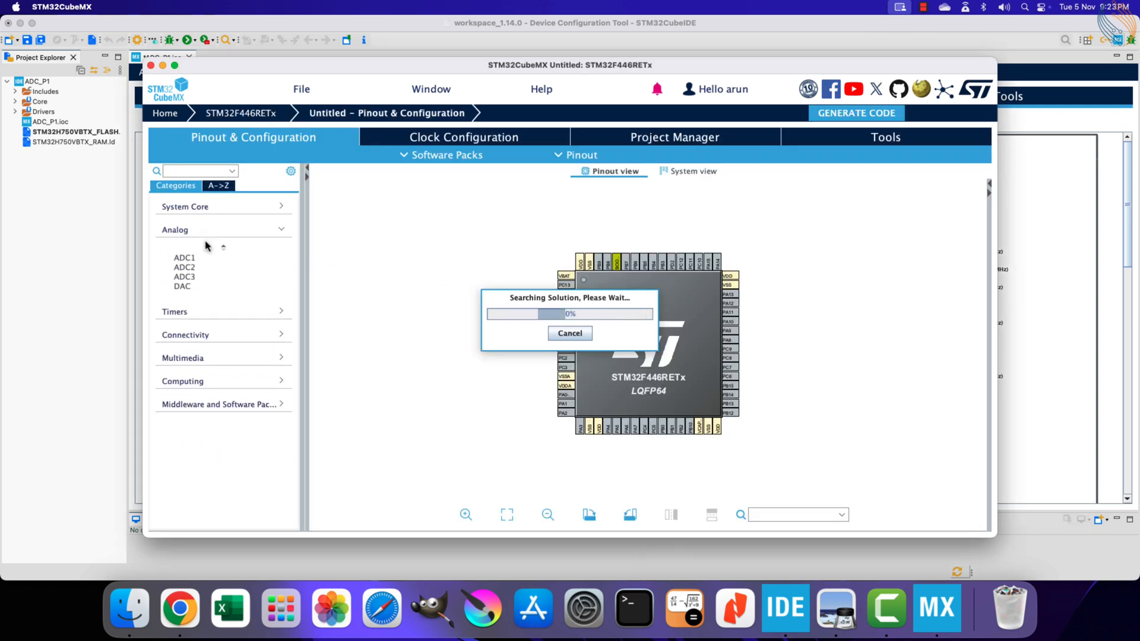
{"action": "left_click", "coordinate": [185, 259]}
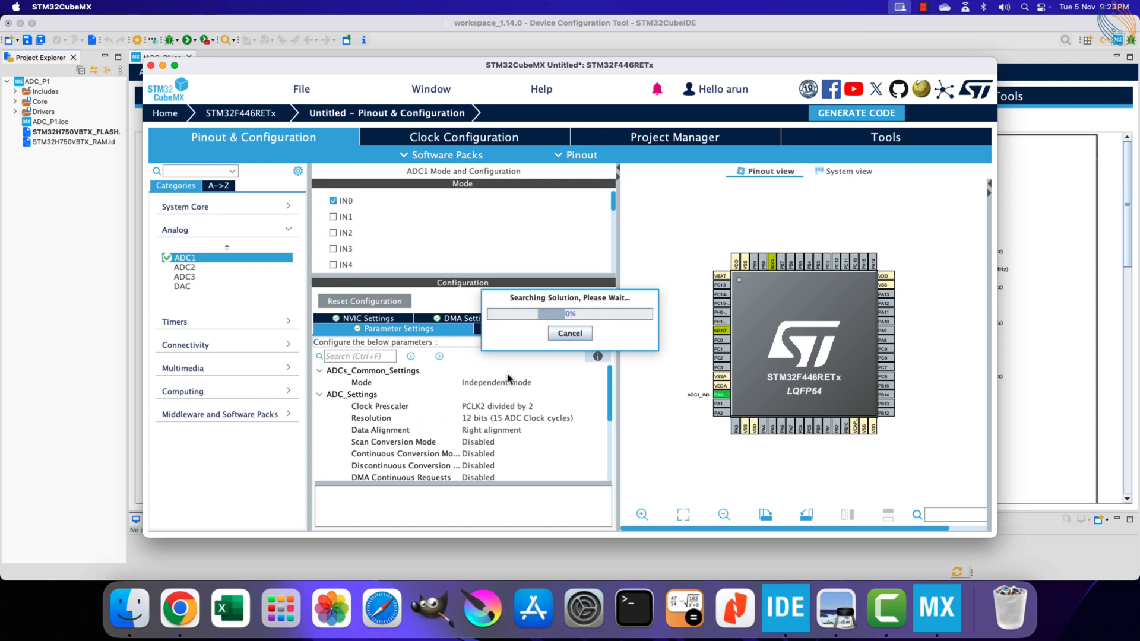
{"action": "scroll", "coordinate": [385, 424], "scroll_direction": "down", "scroll_amount": 5}
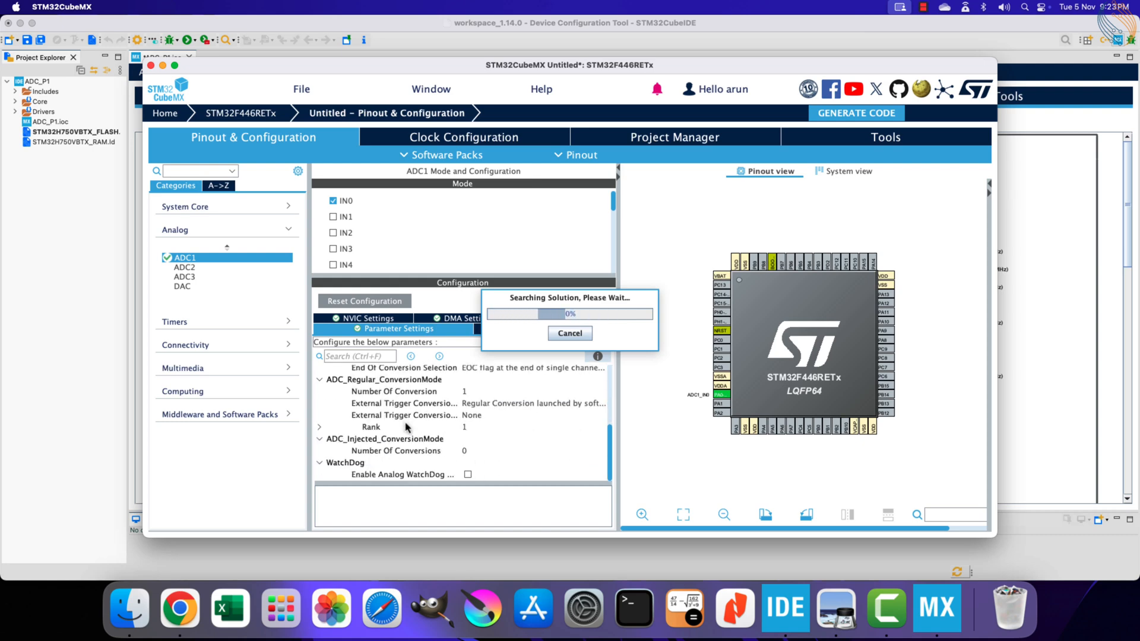
{"action": "scroll", "coordinate": [382, 426], "scroll_direction": "up", "scroll_amount": 5}
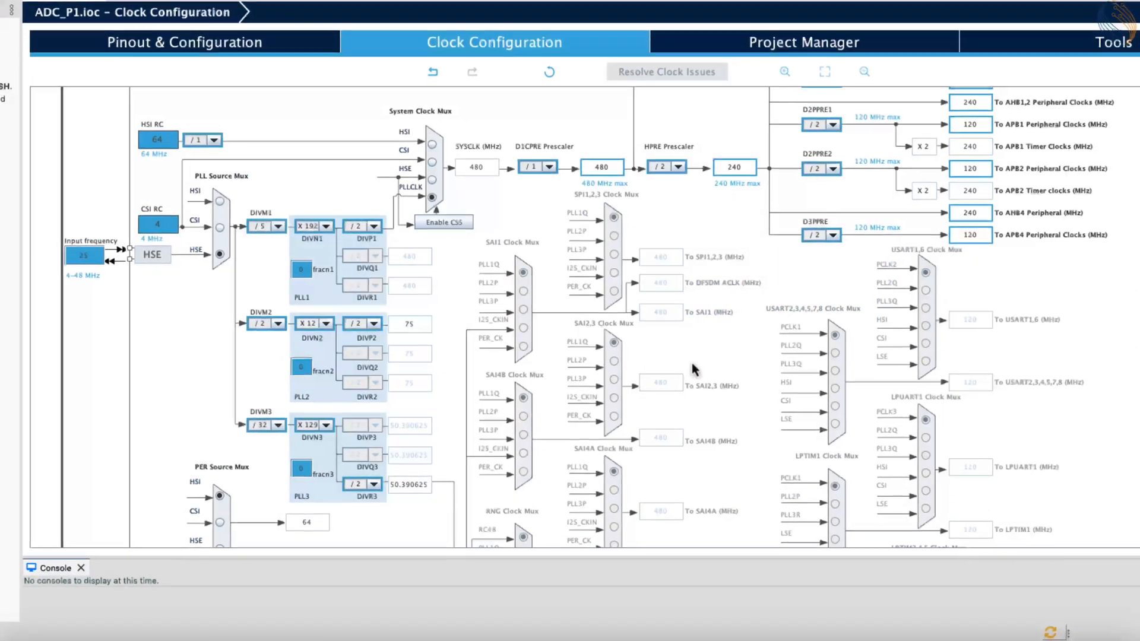
Locate the ADC clock in the clock tree, set PLL2's DIVP2 divider to /10 and check the resulting ADC clock.
{"action": "scroll", "coordinate": [674, 359], "scroll_direction": "down", "scroll_amount": 10}
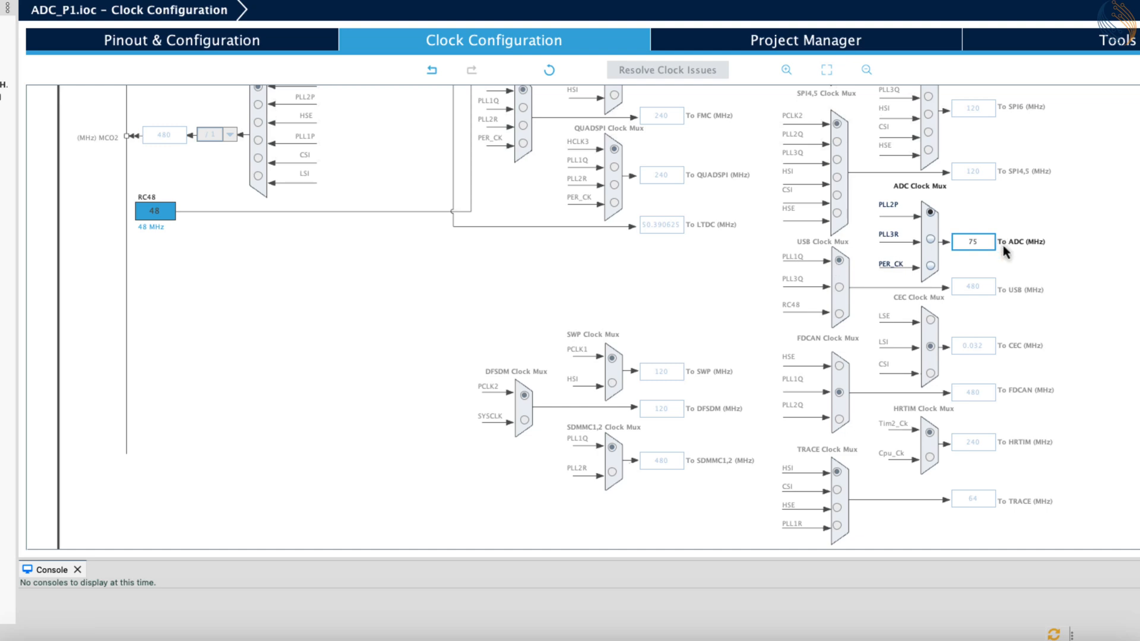
{"action": "double_click", "coordinate": [983, 243]}
{"action": "scroll", "coordinate": [906, 243], "scroll_direction": "up", "scroll_amount": 3}
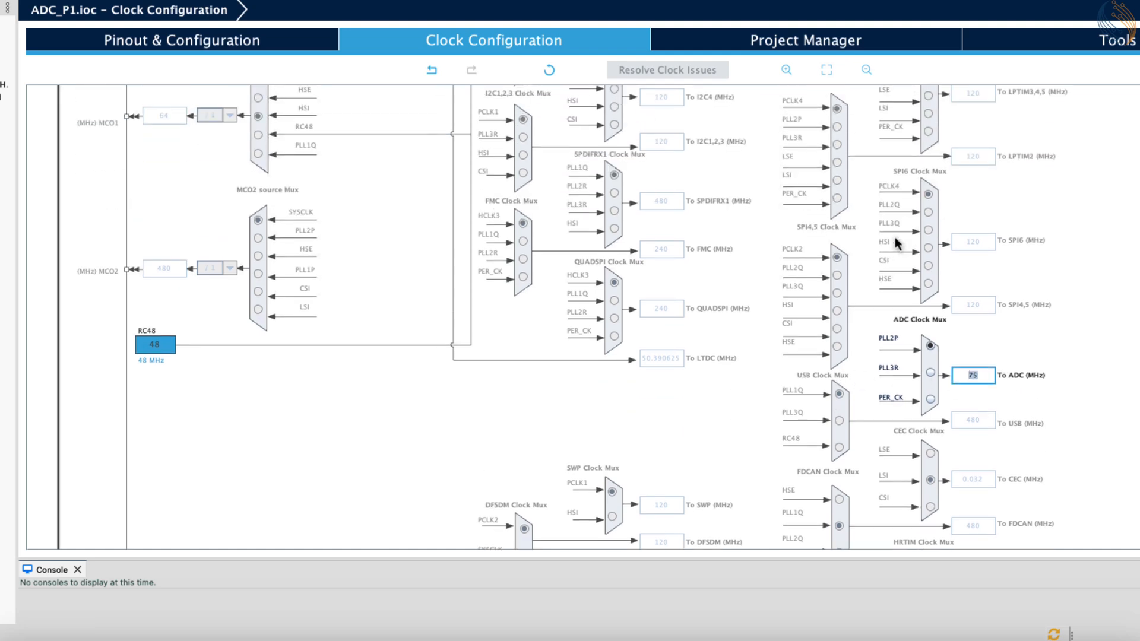
{"action": "scroll", "coordinate": [522, 316], "scroll_direction": "up", "scroll_amount": 9}
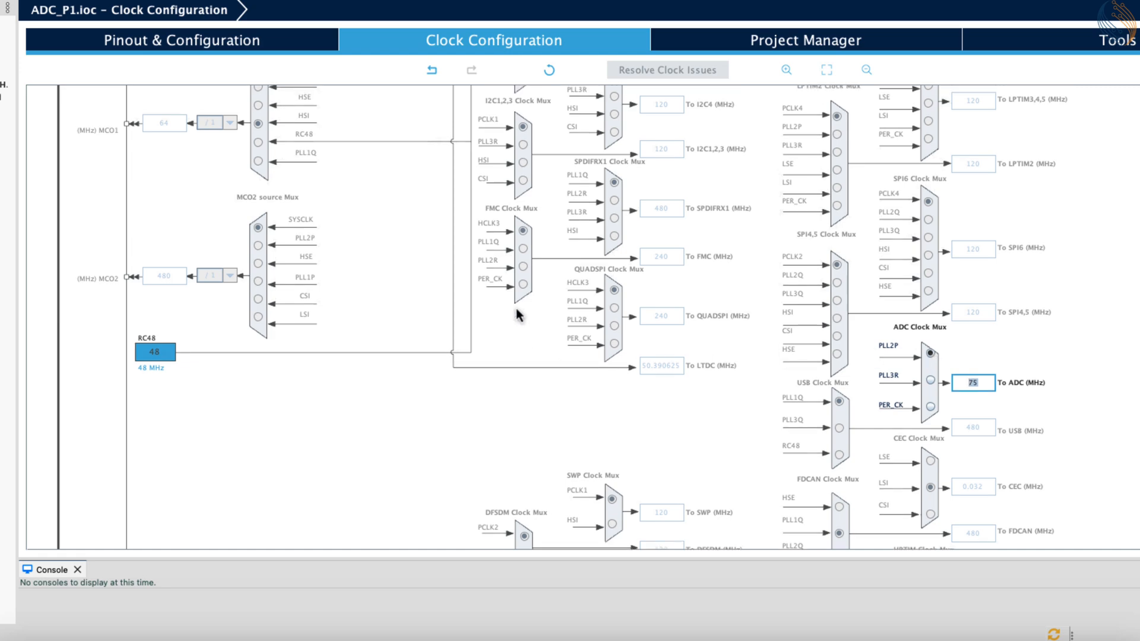
{"action": "scroll", "coordinate": [430, 270], "scroll_direction": "up", "scroll_amount": 1}
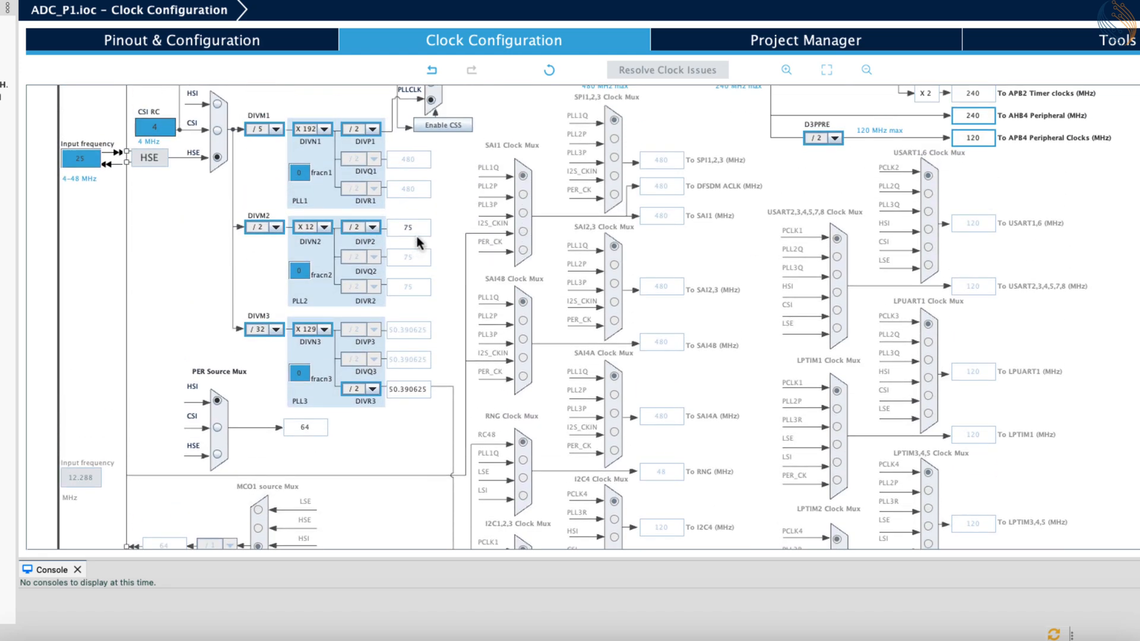
{"action": "left_click", "coordinate": [372, 227]}
{"action": "scroll", "coordinate": [368, 272], "scroll_direction": "down", "scroll_amount": 2}
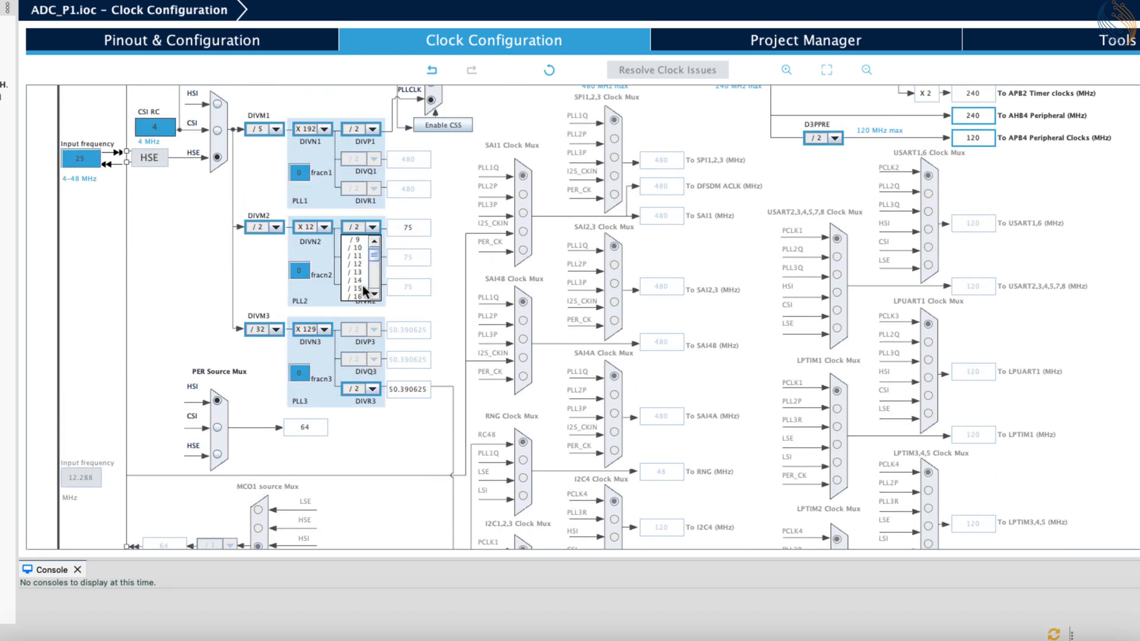
{"action": "left_click", "coordinate": [365, 273]}
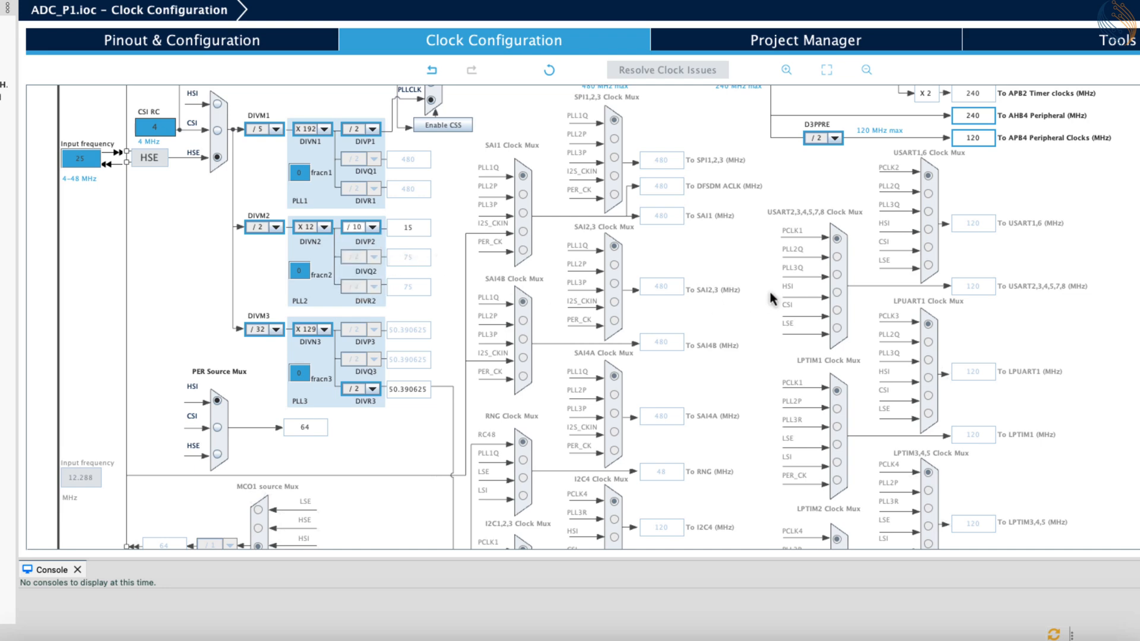
{"action": "scroll", "coordinate": [771, 298], "scroll_direction": "down", "scroll_amount": 10}
{"action": "left_click", "coordinate": [972, 420]}
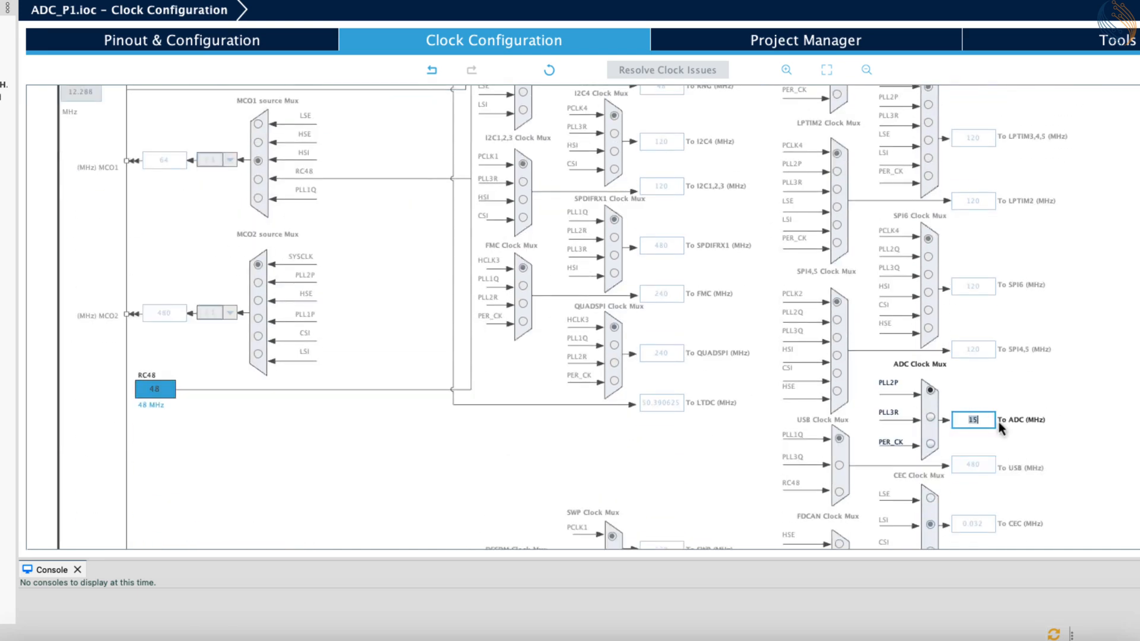
Try PLL3R and PER_CK as the ADC clock source and return the ADC Clock Mux to PLL2P.
{"action": "scroll", "coordinate": [500, 425], "scroll_direction": "up", "scroll_amount": 1}
{"action": "left_click", "coordinate": [930, 439]}
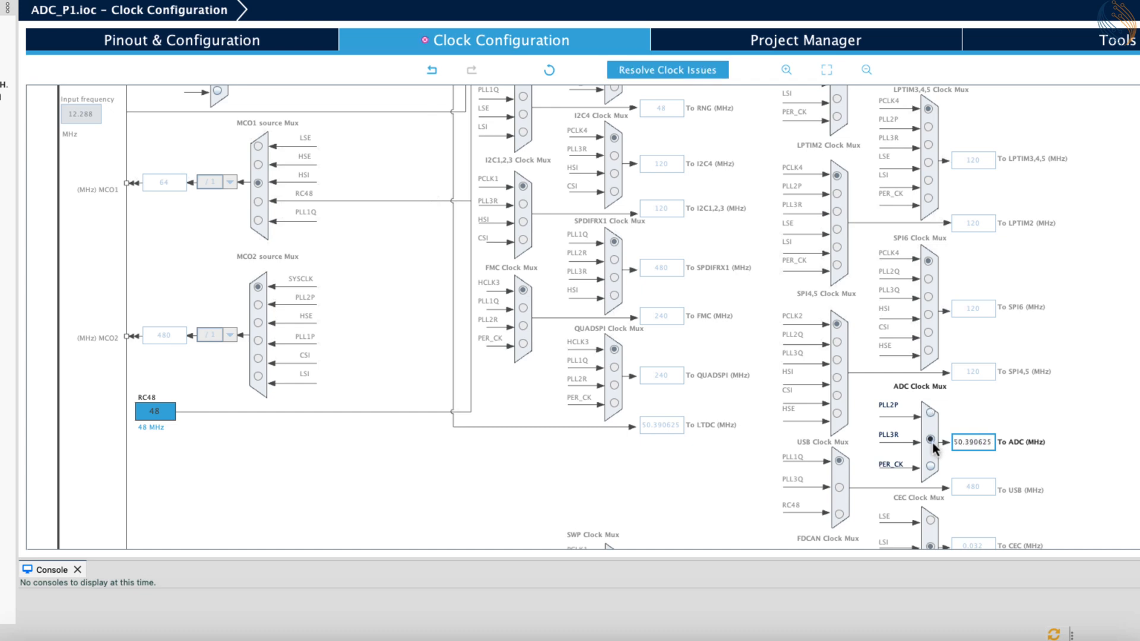
{"action": "left_click", "coordinate": [930, 467]}
{"action": "scroll", "coordinate": [915, 404], "scroll_direction": "down", "scroll_amount": 2}
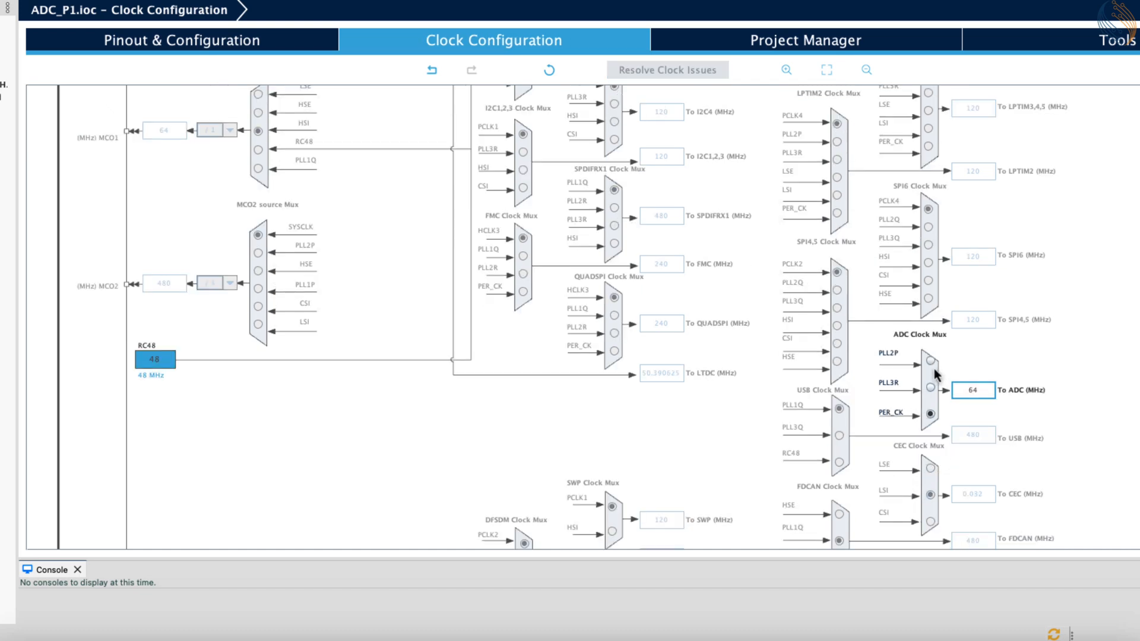
{"action": "left_click", "coordinate": [930, 362]}
Switch to STM32CubeMX and look for an ADC clock in the STM32F446RETx clock configuration.
{"action": "left_click", "coordinate": [1029, 636]}
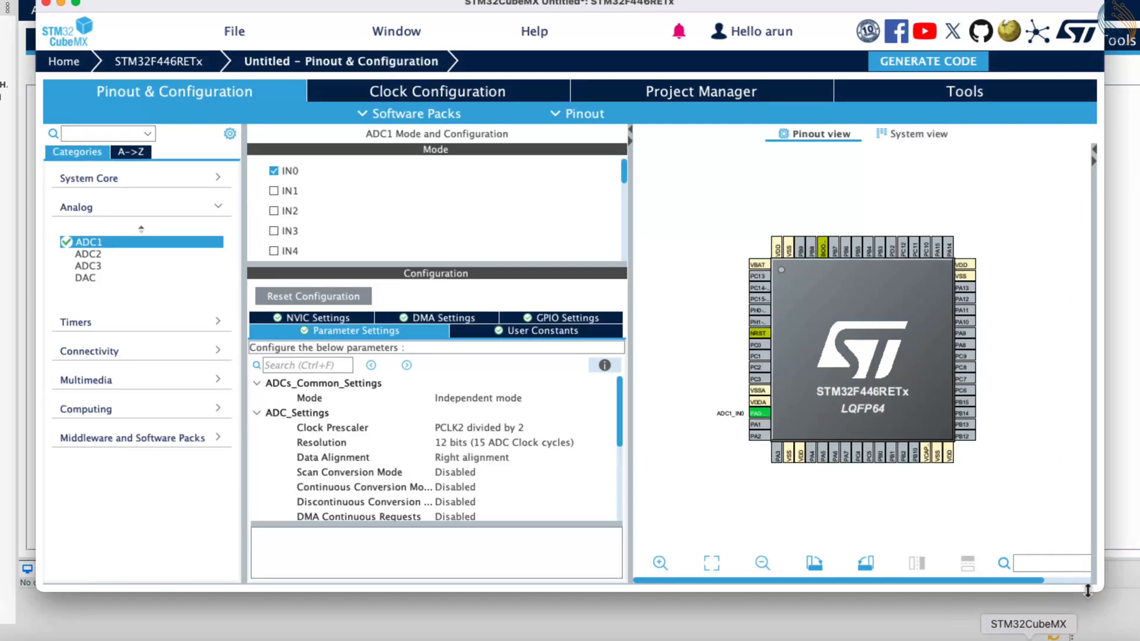
{"action": "left_click", "coordinate": [490, 92]}
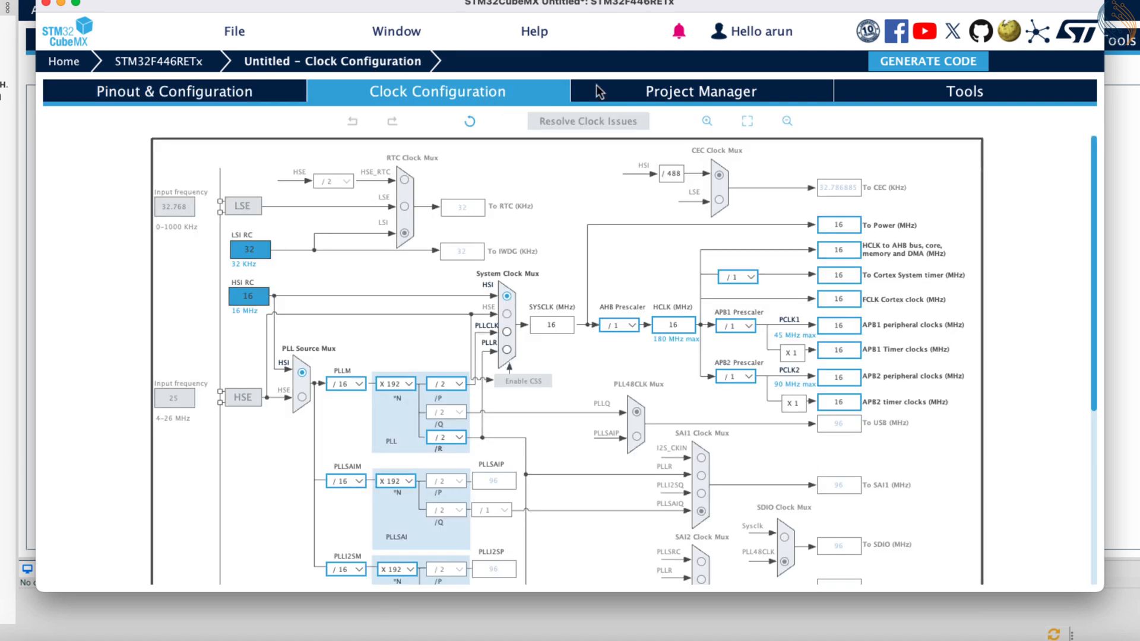
{"action": "double_click", "coordinate": [780, 2]}
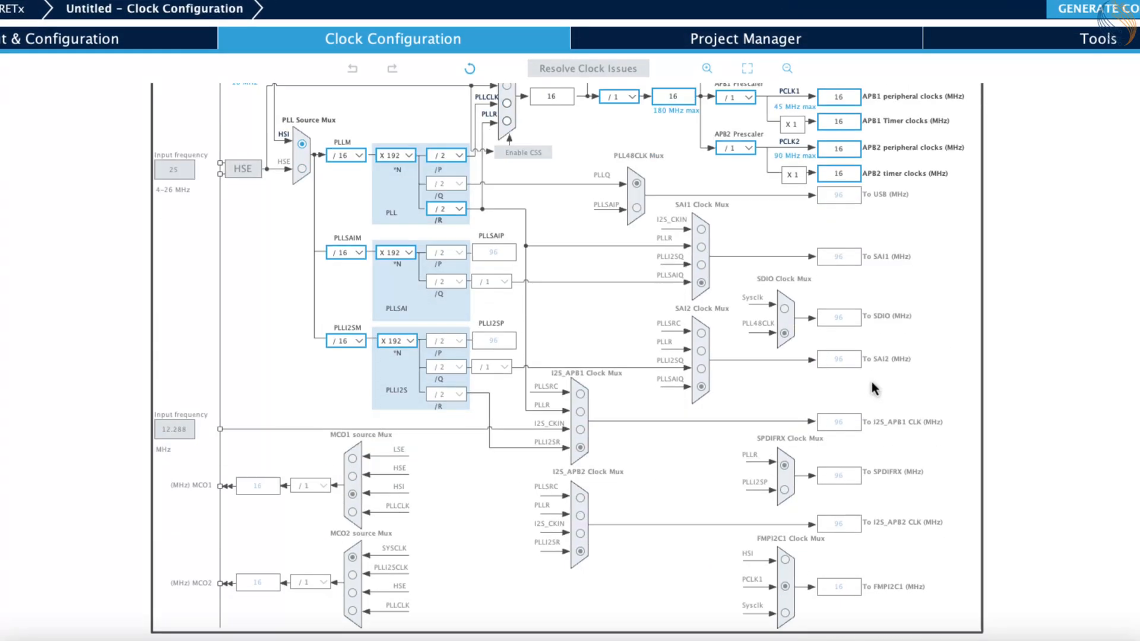
{"action": "scroll", "coordinate": [542, 285], "scroll_direction": "up", "scroll_amount": 3}
{"action": "scroll", "coordinate": [547, 249], "scroll_direction": "down", "scroll_amount": 3}
{"action": "scroll", "coordinate": [827, 261], "scroll_direction": "up", "scroll_amount": 3}
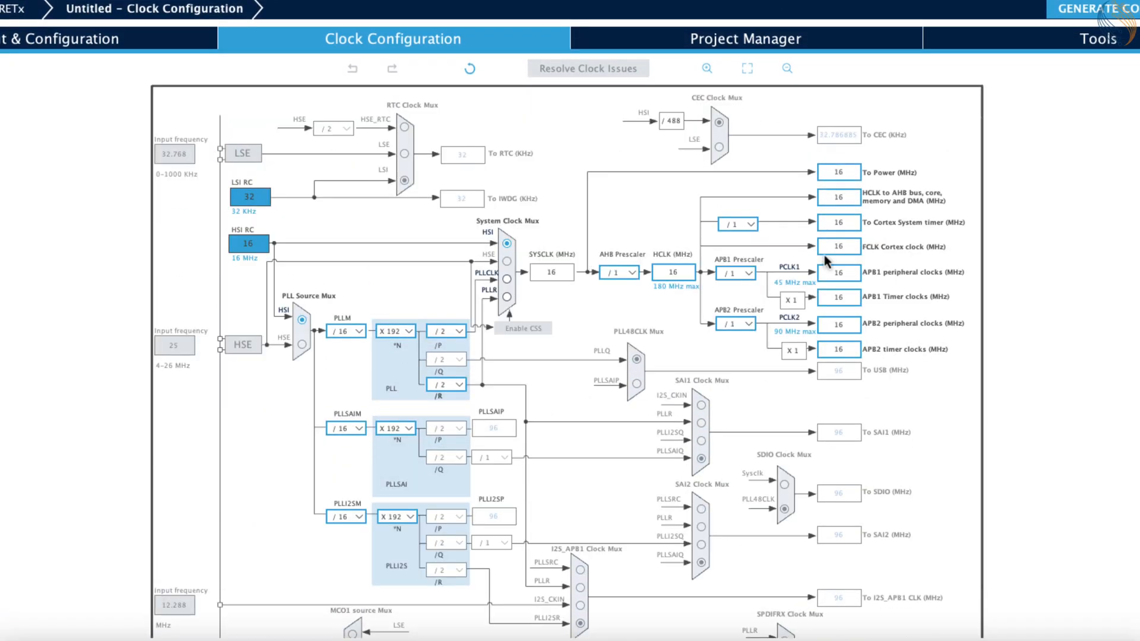
Open STM32F446_Datasheet.pdf from the Docs folder and locate the ADC blocks in the STM32F446xC/E block diagram.
{"action": "left_click", "coordinate": [18, 633]}
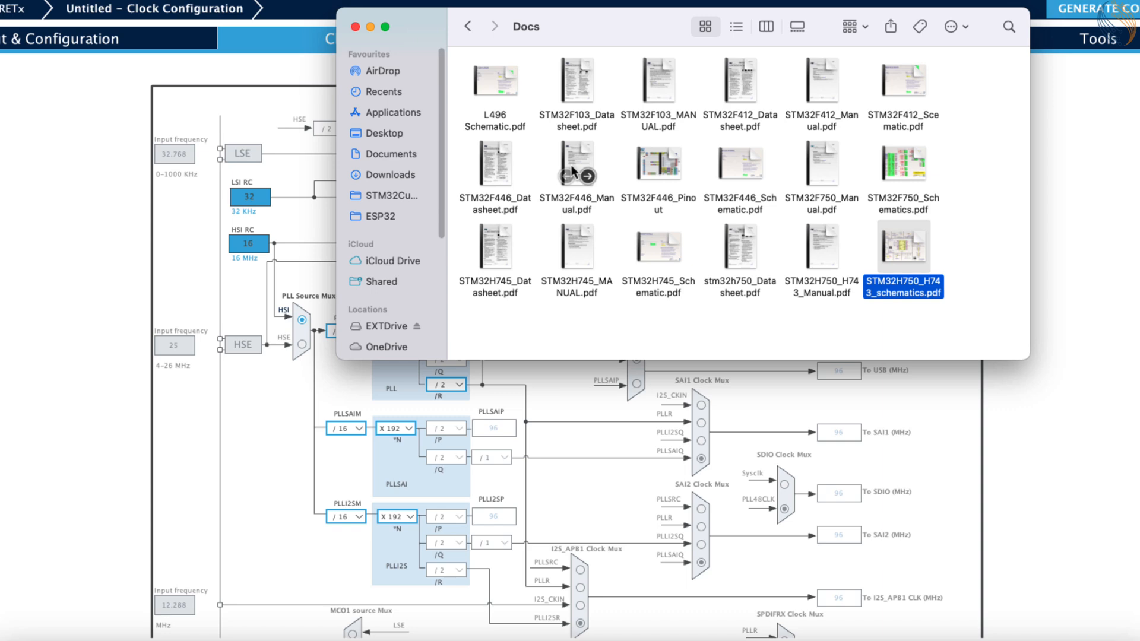
{"action": "left_click", "coordinate": [495, 172]}
{"action": "double_click", "coordinate": [492, 153]}
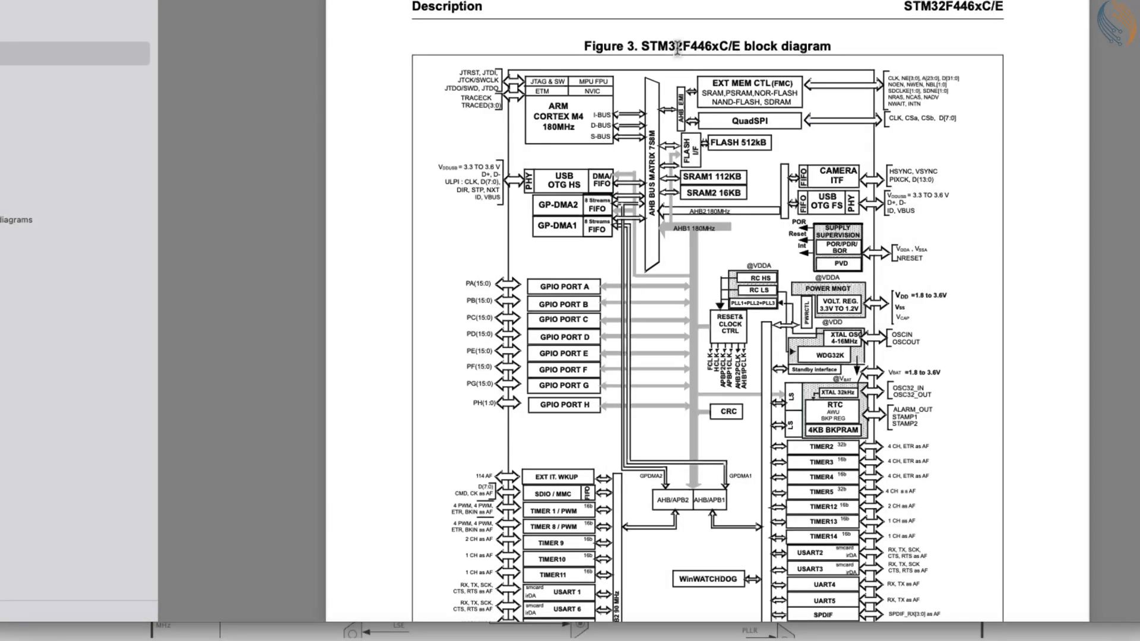
{"action": "left_click_drag", "start_coordinate": [673, 45], "coordinate": [832, 46]}
{"action": "scroll", "coordinate": [688, 355], "scroll_direction": "down", "scroll_amount": 3}
{"action": "scroll", "coordinate": [686, 347], "scroll_direction": "down", "scroll_amount": 3}
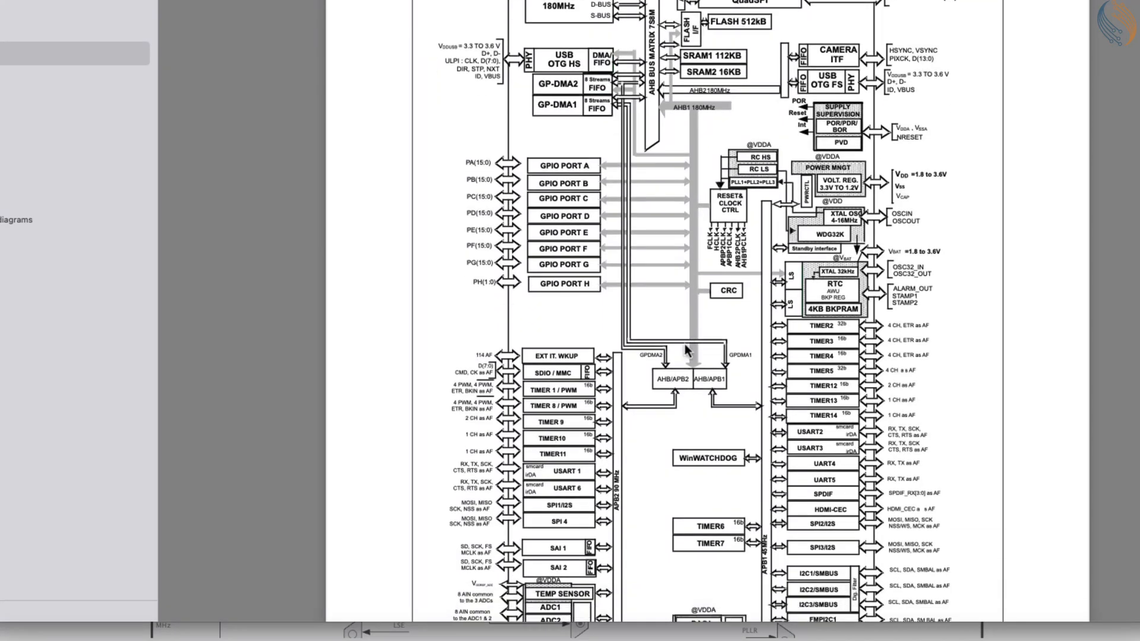
{"action": "double_click", "coordinate": [545, 564]}
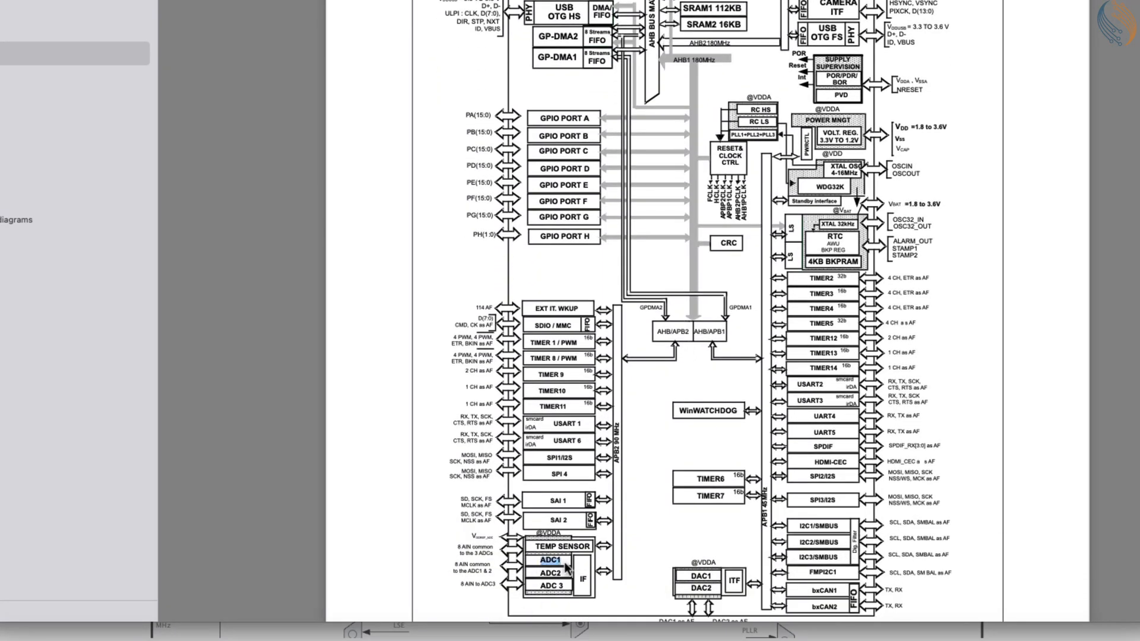
{"action": "scroll", "coordinate": [567, 569], "scroll_direction": "down", "scroll_amount": 4}
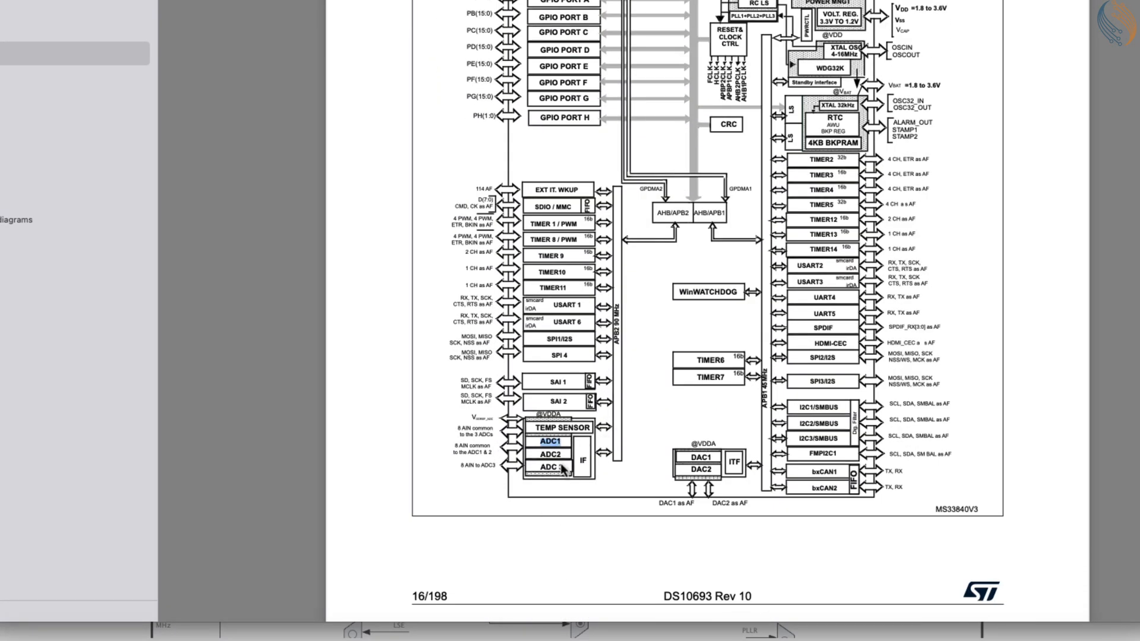
Examine the block diagram for the bus that feeds the ADCs and its clock frequency.
{"action": "left_click_drag", "start_coordinate": [617, 347], "coordinate": [622, 312]}
{"action": "scroll", "coordinate": [598, 287], "scroll_direction": "up", "scroll_amount": 8}
{"action": "scroll", "coordinate": [593, 297], "scroll_direction": "down", "scroll_amount": 4}
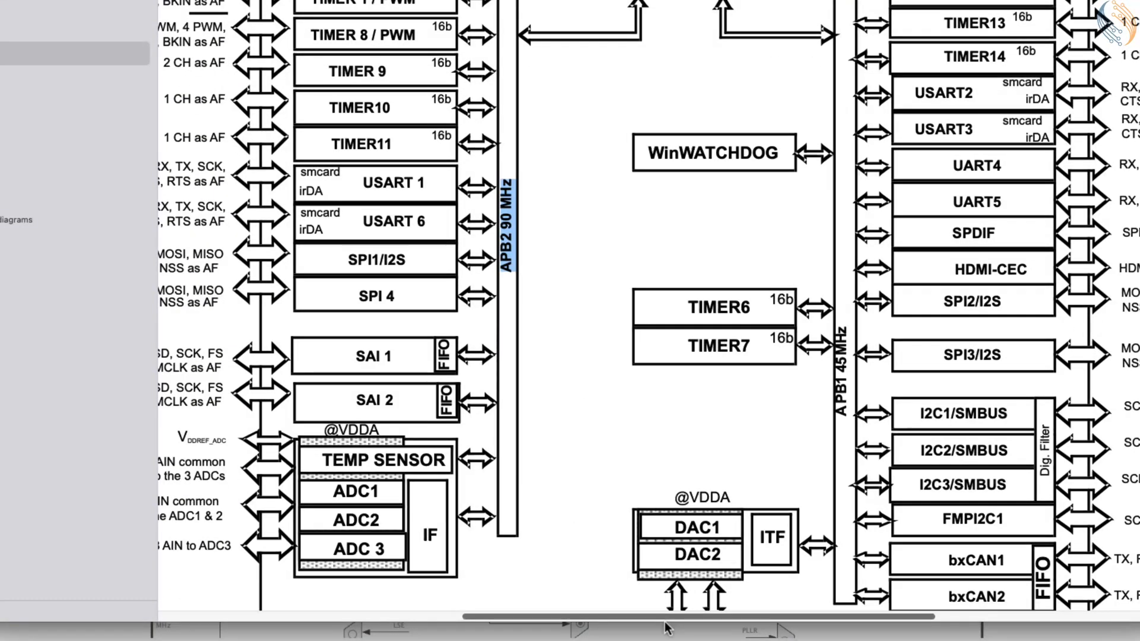
{"action": "left_click_drag", "start_coordinate": [665, 622], "coordinate": [582, 622]}
{"action": "left_click_drag", "start_coordinate": [523, 494], "coordinate": [568, 492]}
{"action": "left_click_drag", "start_coordinate": [698, 277], "coordinate": [690, 173]}
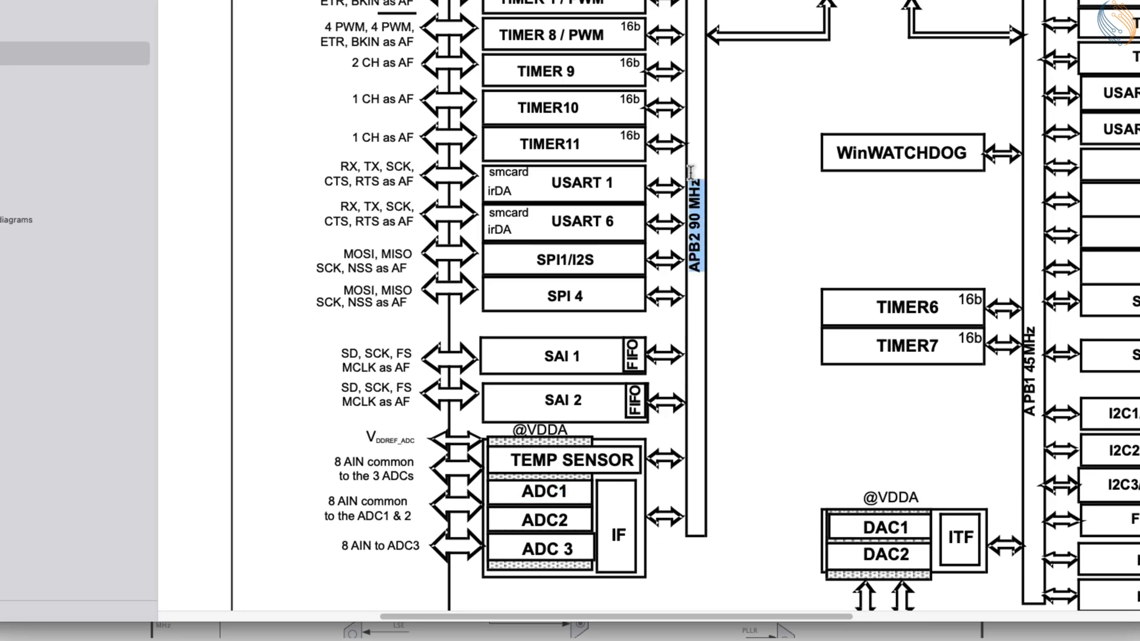
{"action": "scroll", "coordinate": [363, 302], "scroll_direction": "up", "scroll_amount": 4}
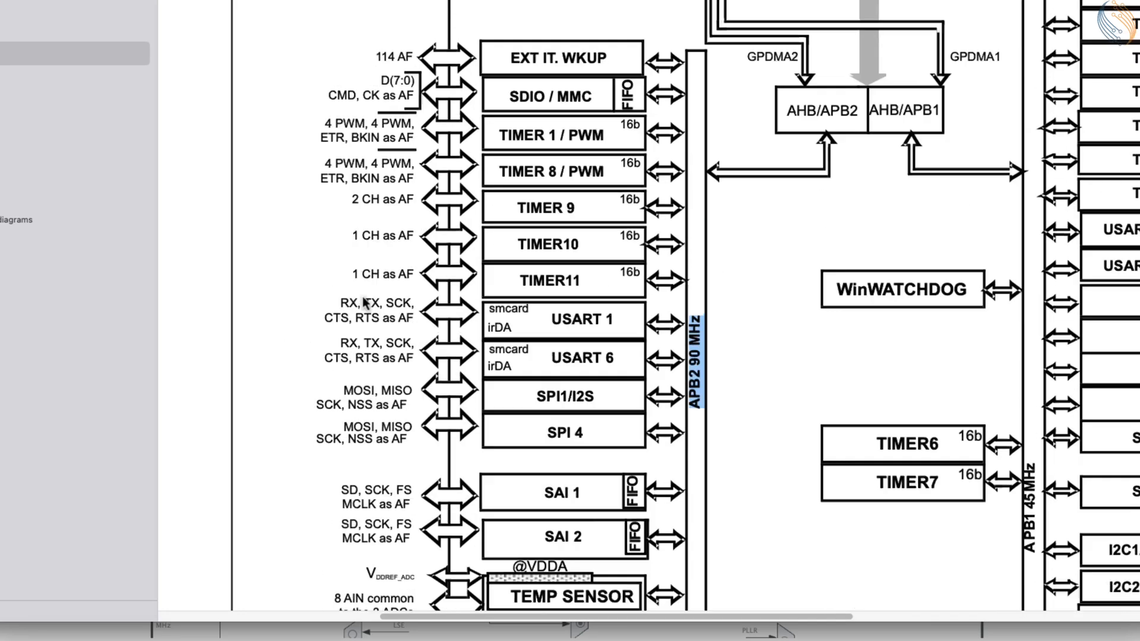
{"action": "scroll", "coordinate": [367, 303], "scroll_direction": "up", "scroll_amount": 2}
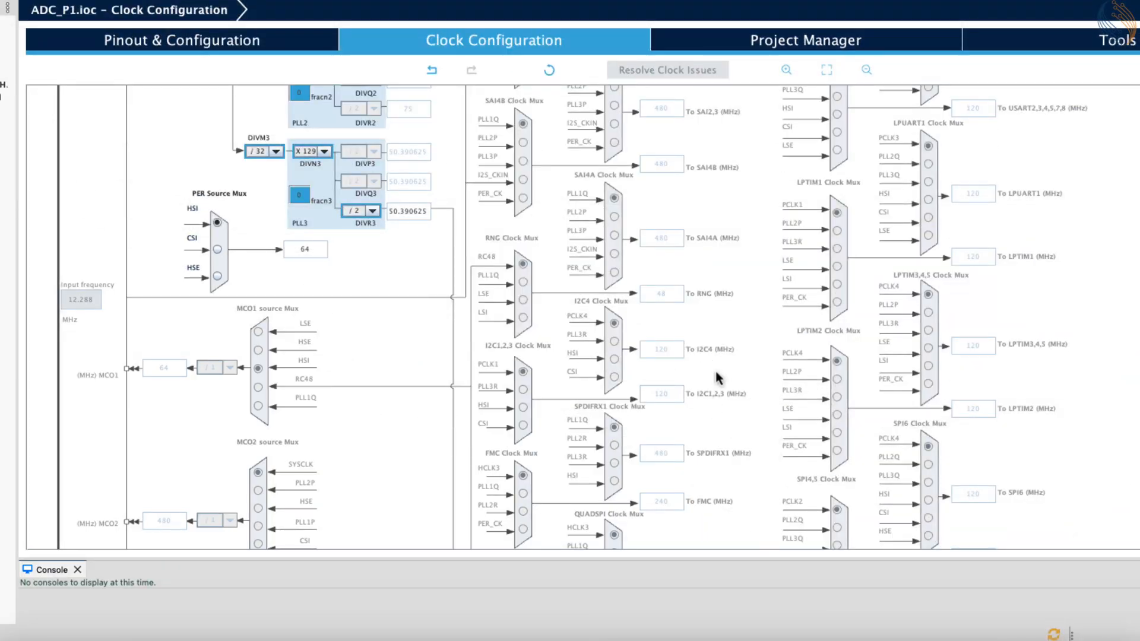
Return to the ADC_P1 project, recheck its ADC clock and inspect the ADC1_INP3 pin in the pinout view.
{"action": "scroll", "coordinate": [714, 376], "scroll_direction": "down", "scroll_amount": 5}
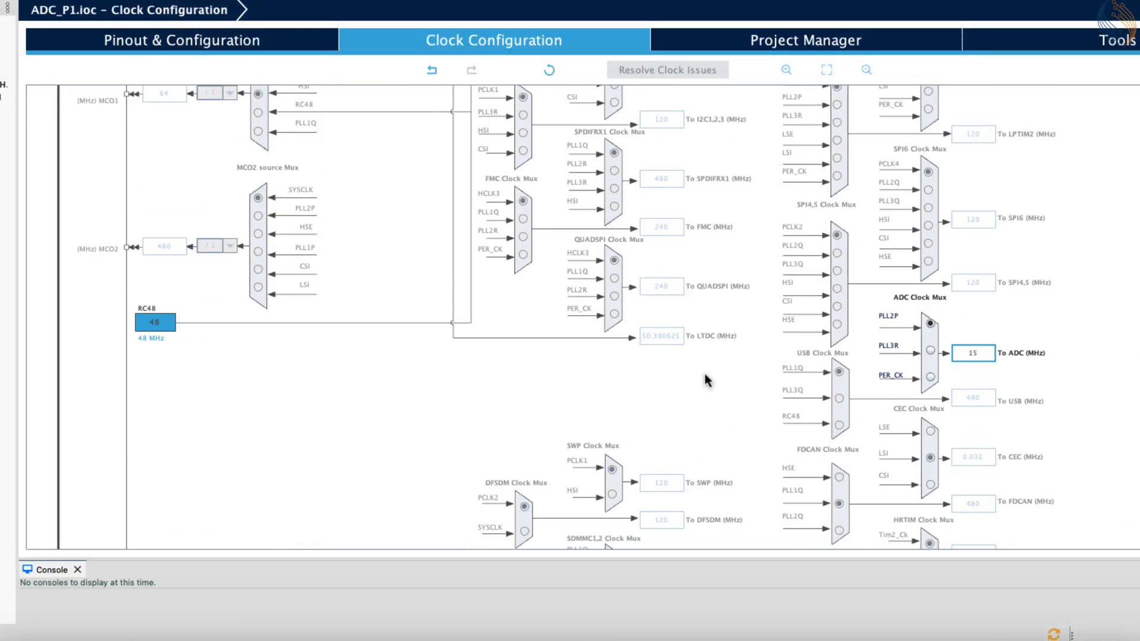
{"action": "double_click", "coordinate": [981, 351]}
{"action": "left_click", "coordinate": [169, 47]}
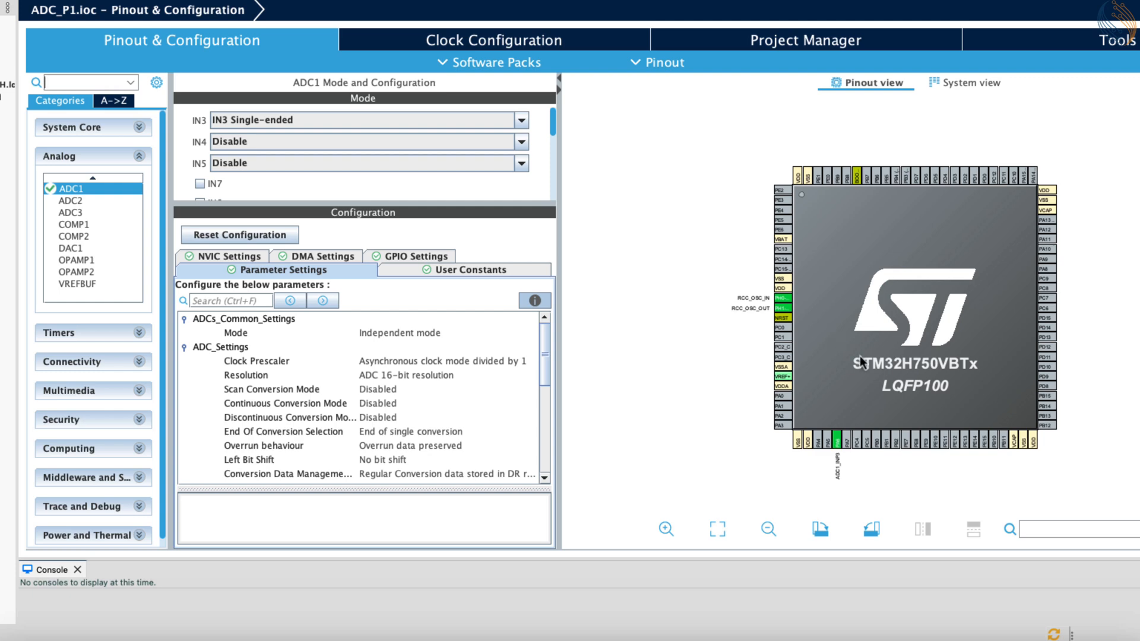
{"action": "scroll", "coordinate": [824, 445], "scroll_direction": "up", "scroll_amount": 3}
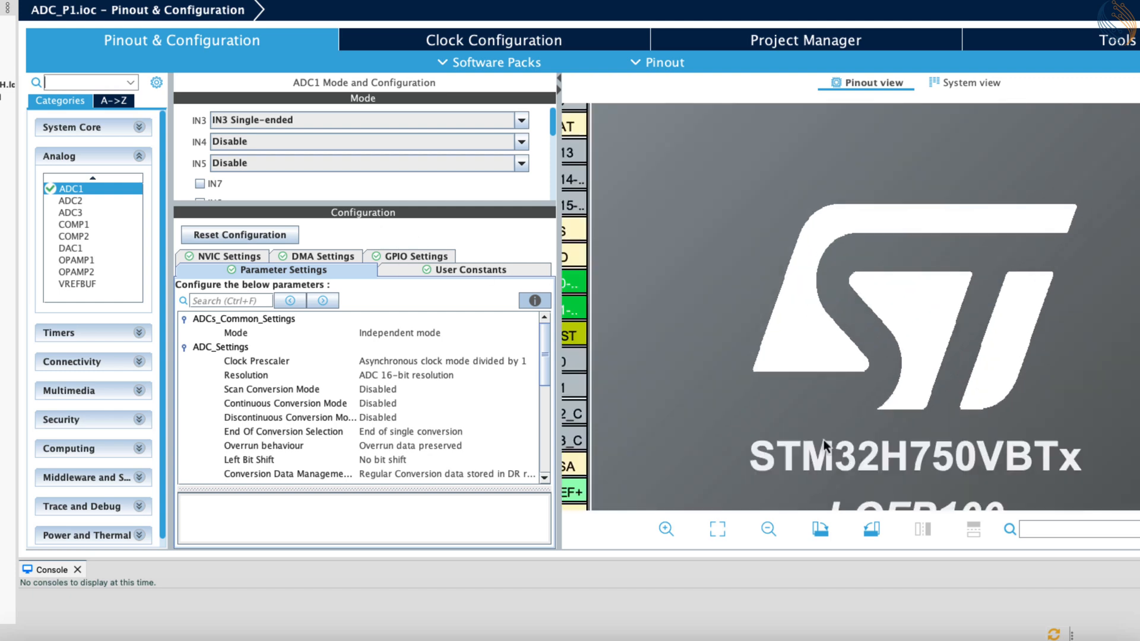
{"action": "left_click_drag", "start_coordinate": [861, 441], "coordinate": [913, 215]}
{"action": "left_click_drag", "start_coordinate": [891, 291], "coordinate": [925, 187]}
{"action": "mouse_move", "coordinate": [794, 344]}
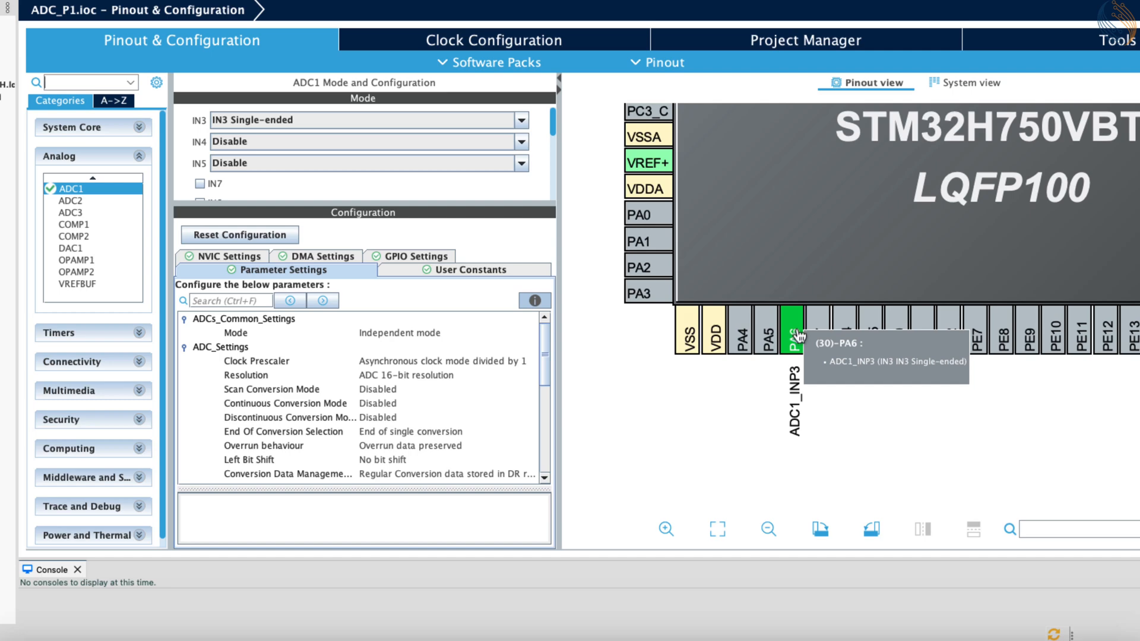
Choose Independent mode and ADC 16-bit resolution in the ADC1 parameter settings.
{"action": "left_click", "coordinate": [419, 336]}
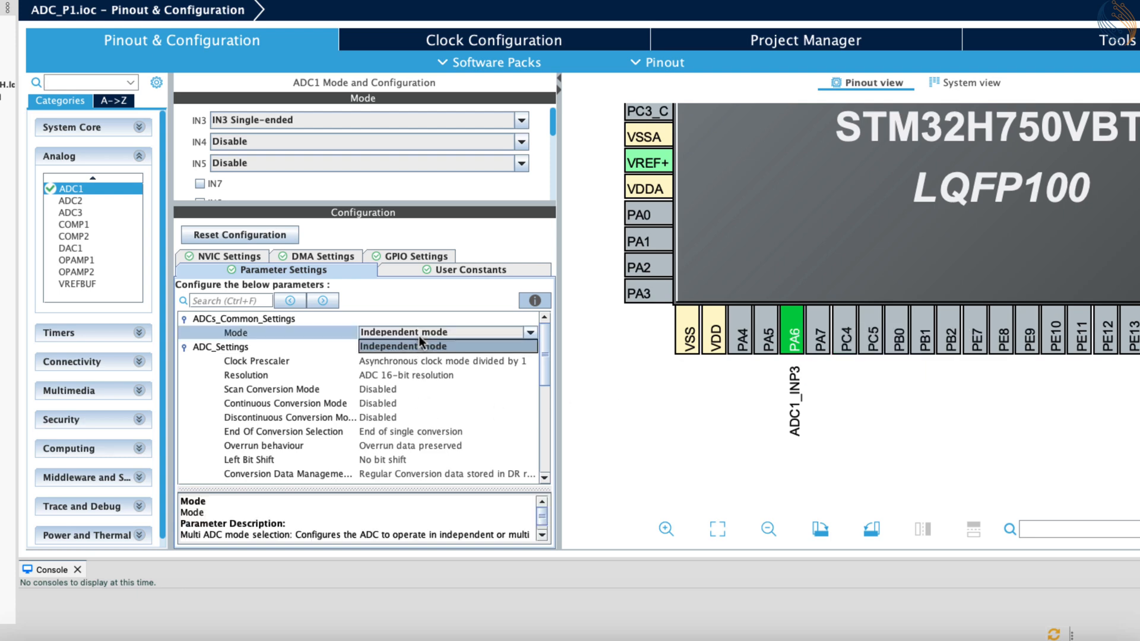
{"action": "left_click", "coordinate": [419, 336]}
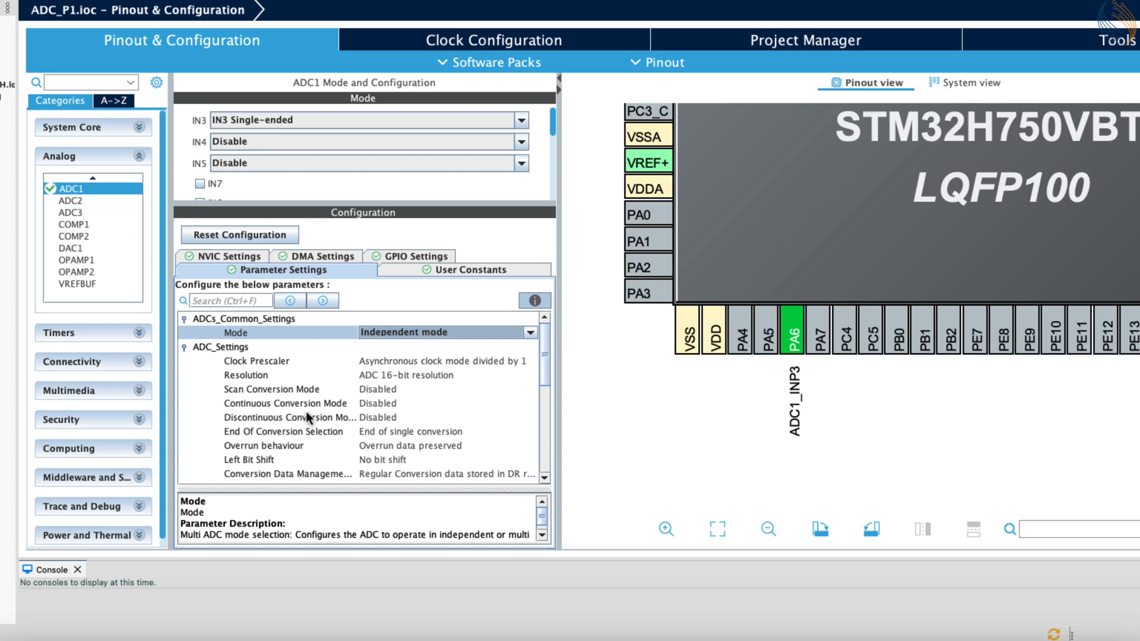
{"action": "scroll", "coordinate": [309, 403], "scroll_direction": "down", "scroll_amount": 3}
{"action": "scroll", "coordinate": [308, 404], "scroll_direction": "up", "scroll_amount": 3}
{"action": "scroll", "coordinate": [308, 403], "scroll_direction": "down", "scroll_amount": 1}
{"action": "scroll", "coordinate": [310, 408], "scroll_direction": "down", "scroll_amount": 1}
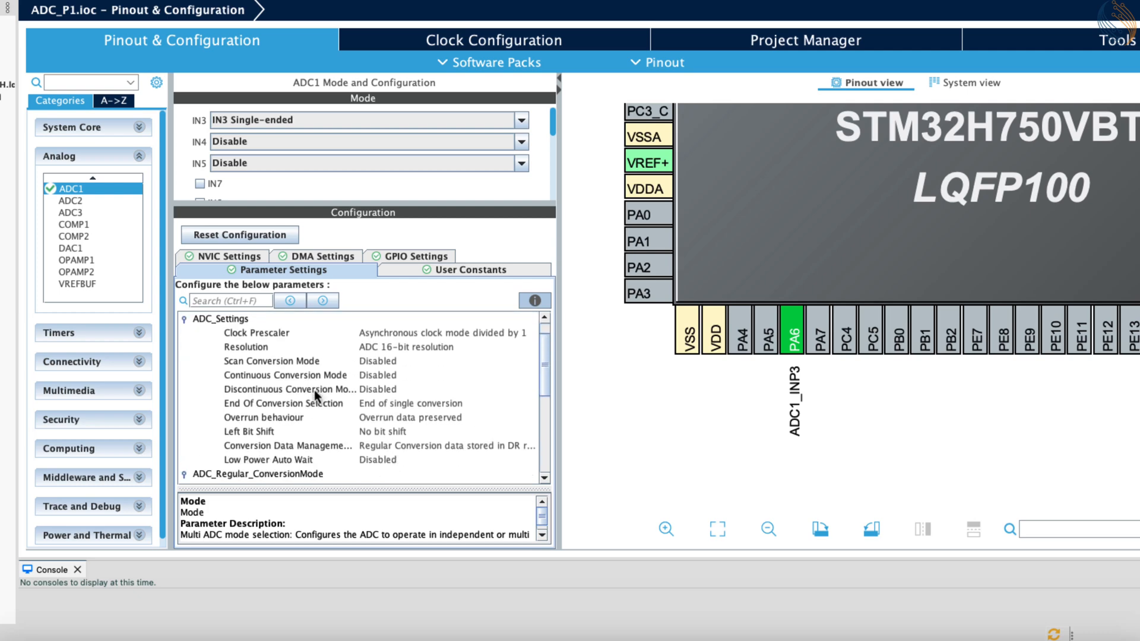
{"action": "left_click", "coordinate": [420, 348]}
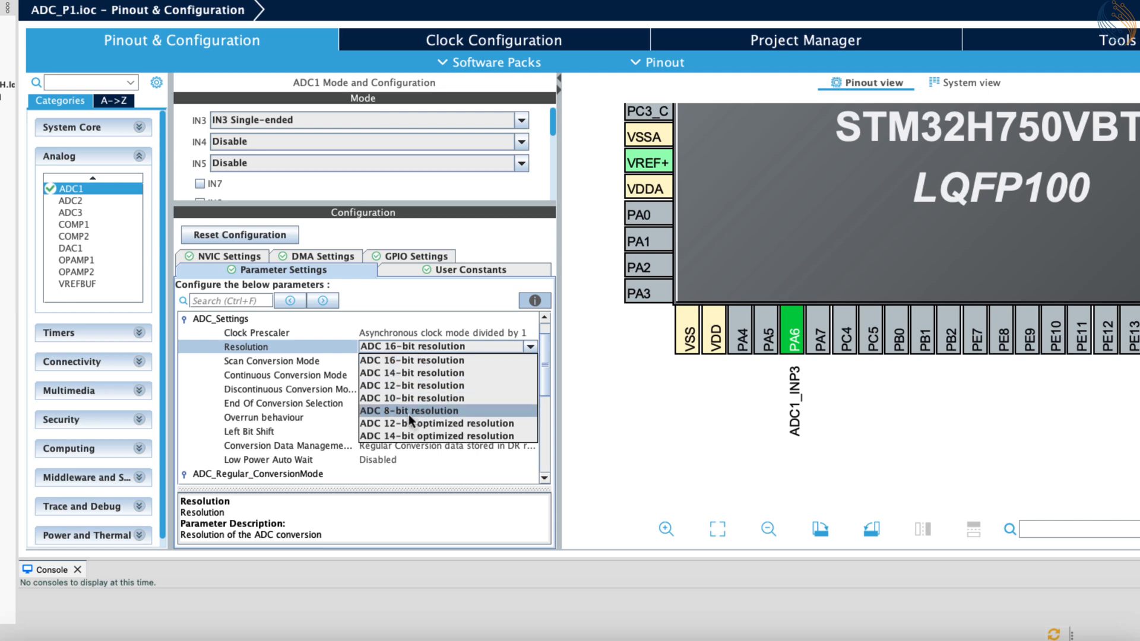
{"action": "left_click", "coordinate": [410, 361]}
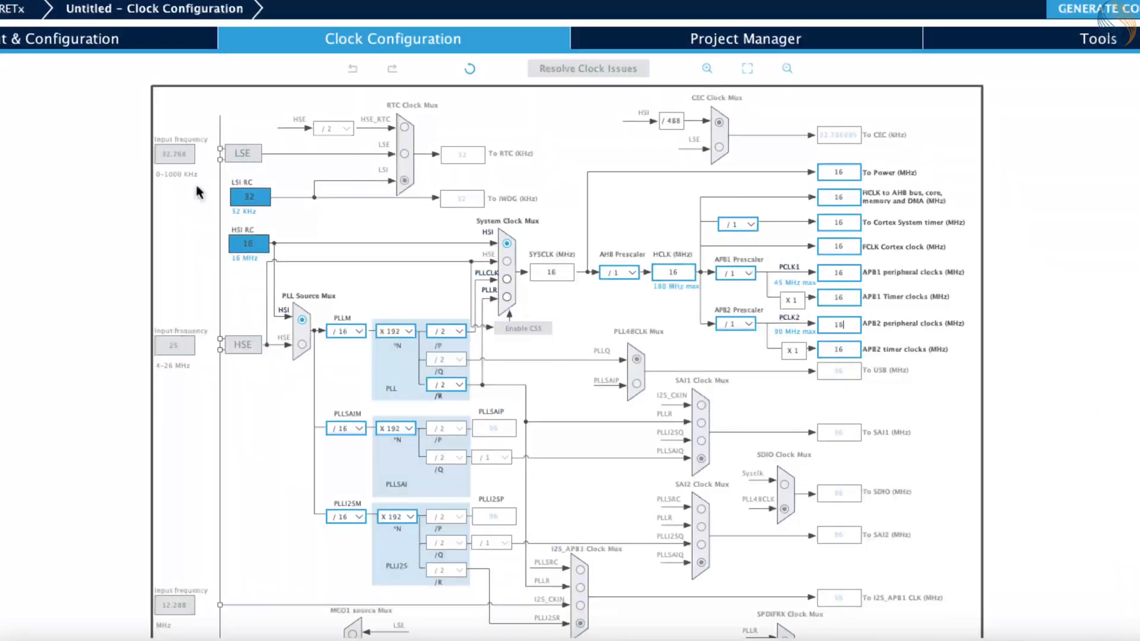
Switch to the STM32F446RETx project and view the available ADC1 resolution options.
{"action": "left_click", "coordinate": [68, 47]}
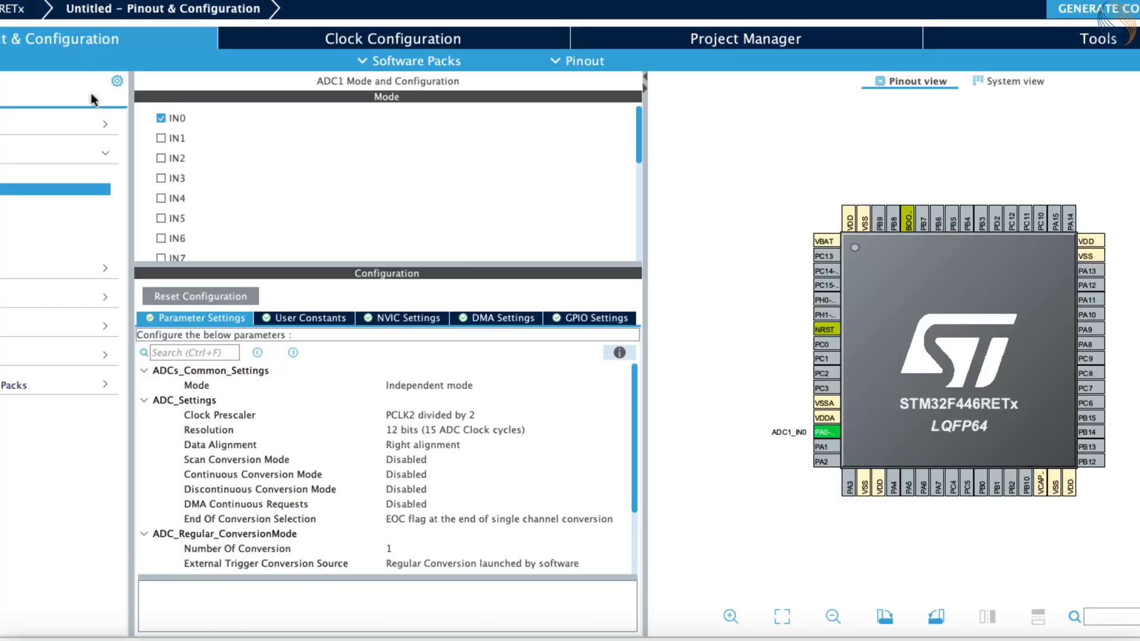
{"action": "left_click", "coordinate": [459, 430]}
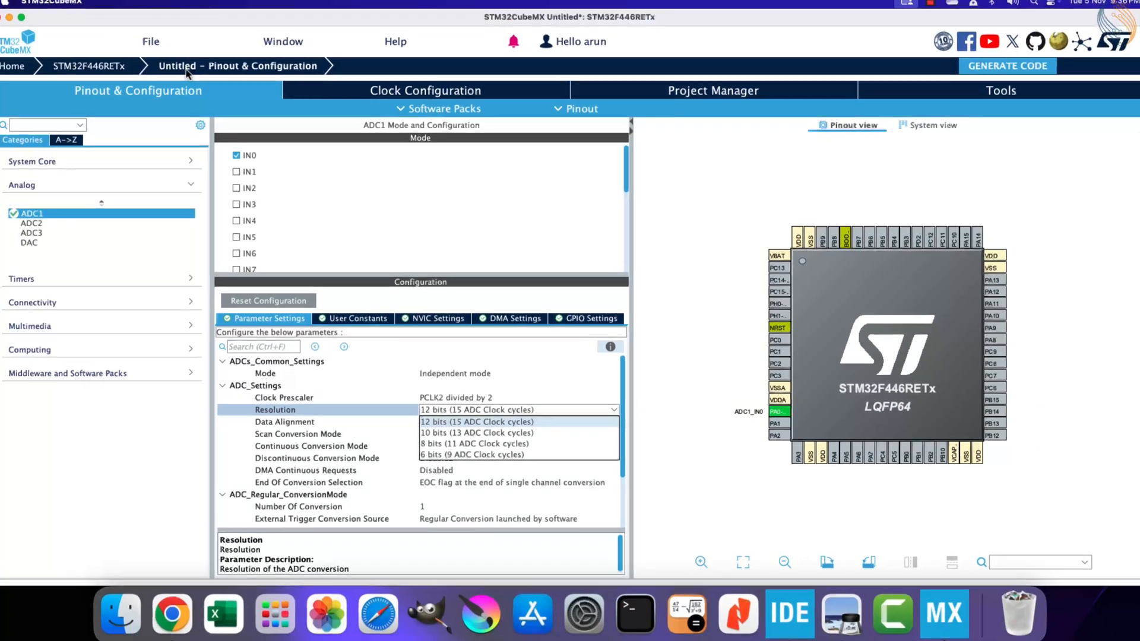
Find STM32F103C8T6 in the MCU selector by part number and start a new project for it.
{"action": "left_click", "coordinate": [12, 9]}
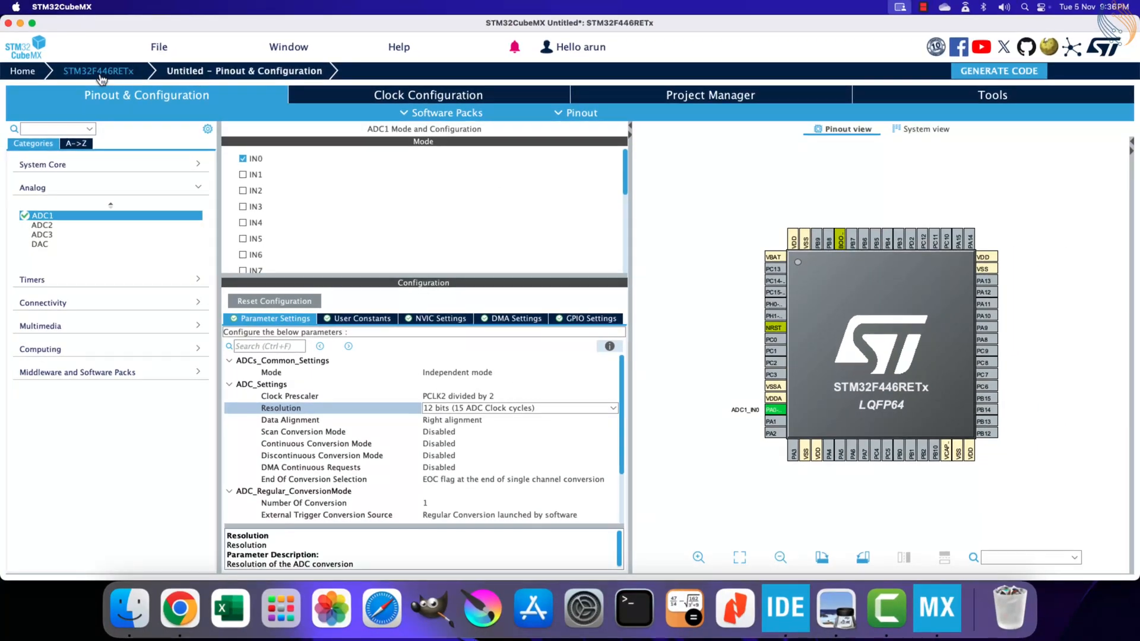
{"action": "left_click", "coordinate": [563, 318]}
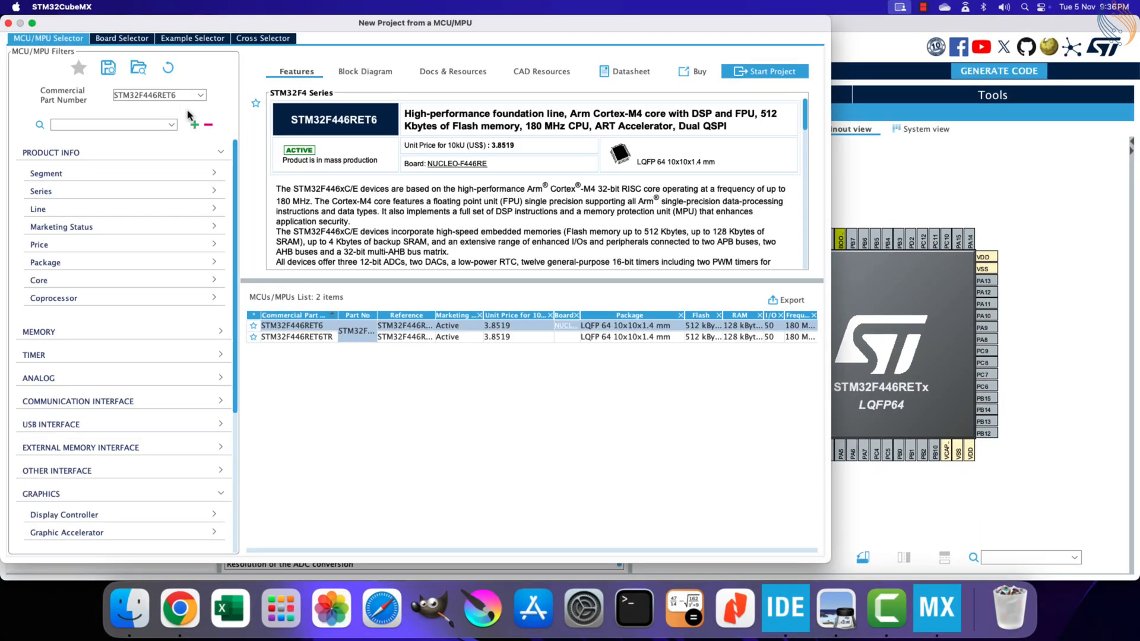
{"action": "left_click", "coordinate": [178, 96]}
{"action": "left_click_drag", "start_coordinate": [178, 96], "coordinate": [141, 95]}
{"action": "key", "text": "BackSpace"}
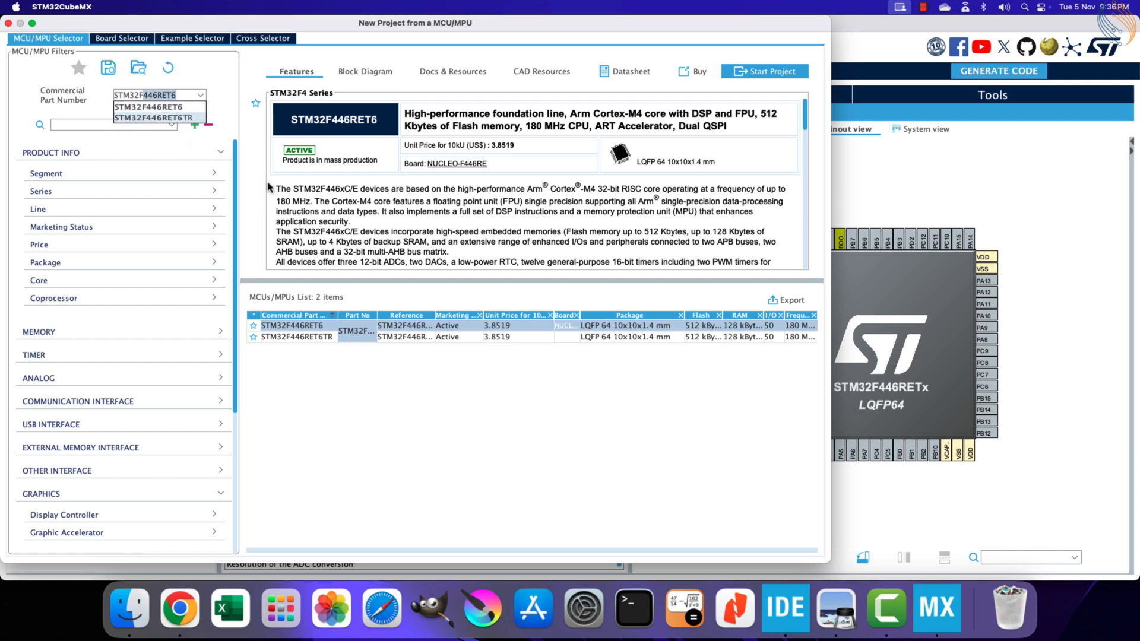
{"action": "type", "text": "10"}
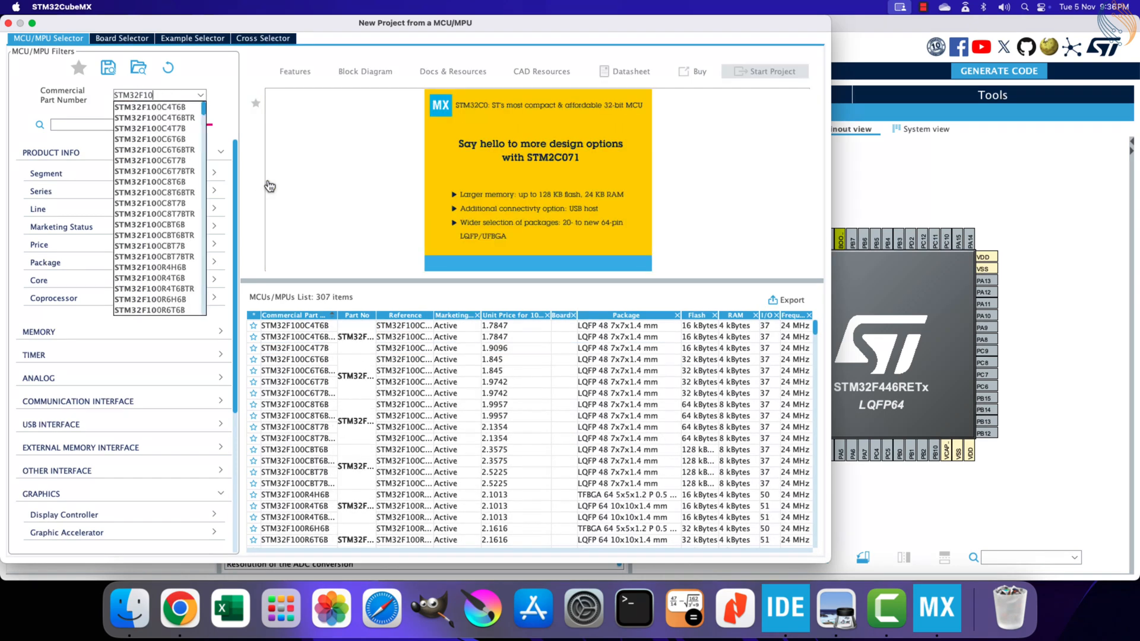
{"action": "type", "text": "3c8t6"}
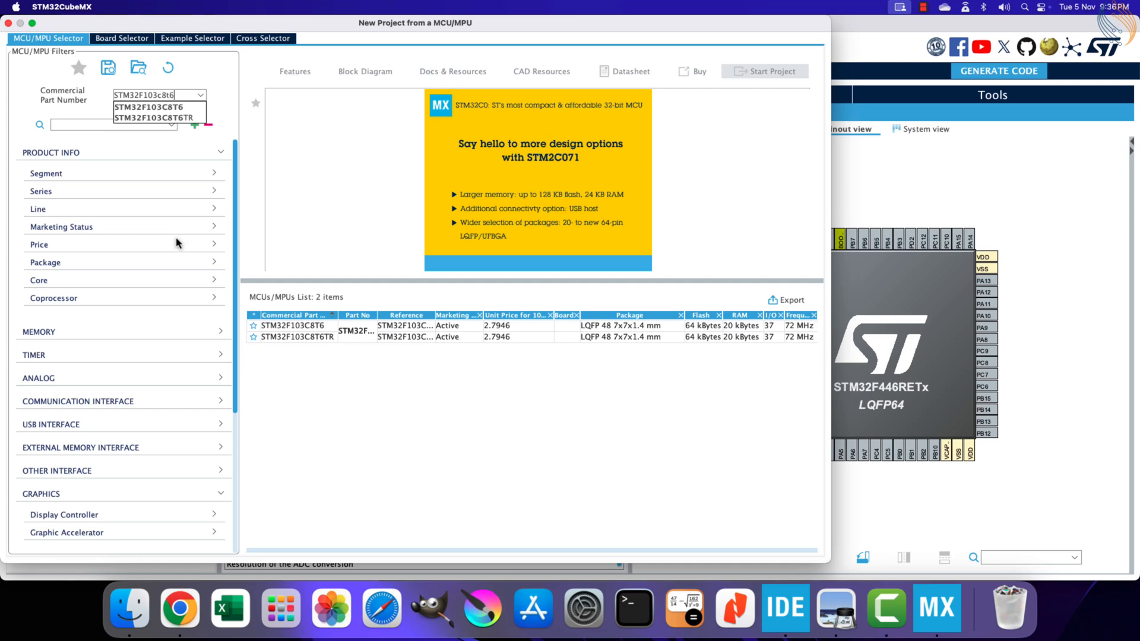
{"action": "left_click", "coordinate": [167, 108]}
{"action": "double_click", "coordinate": [358, 343]}
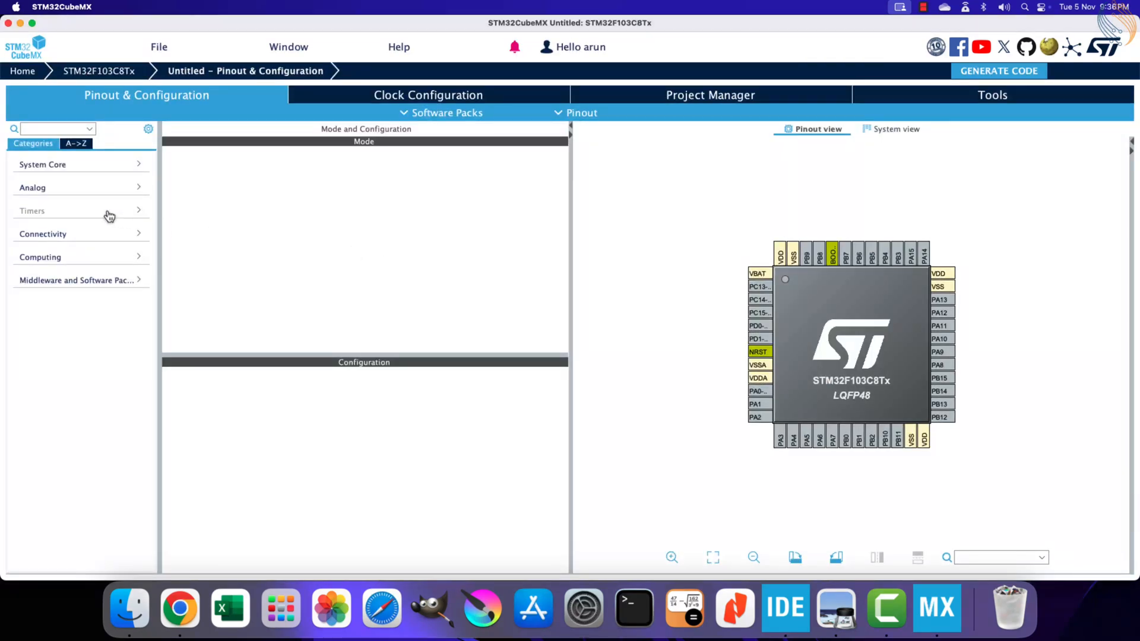
Enable channel IN0 on ADC1 and enlarge the configuration area to show all parameter settings.
{"action": "left_click", "coordinate": [82, 190]}
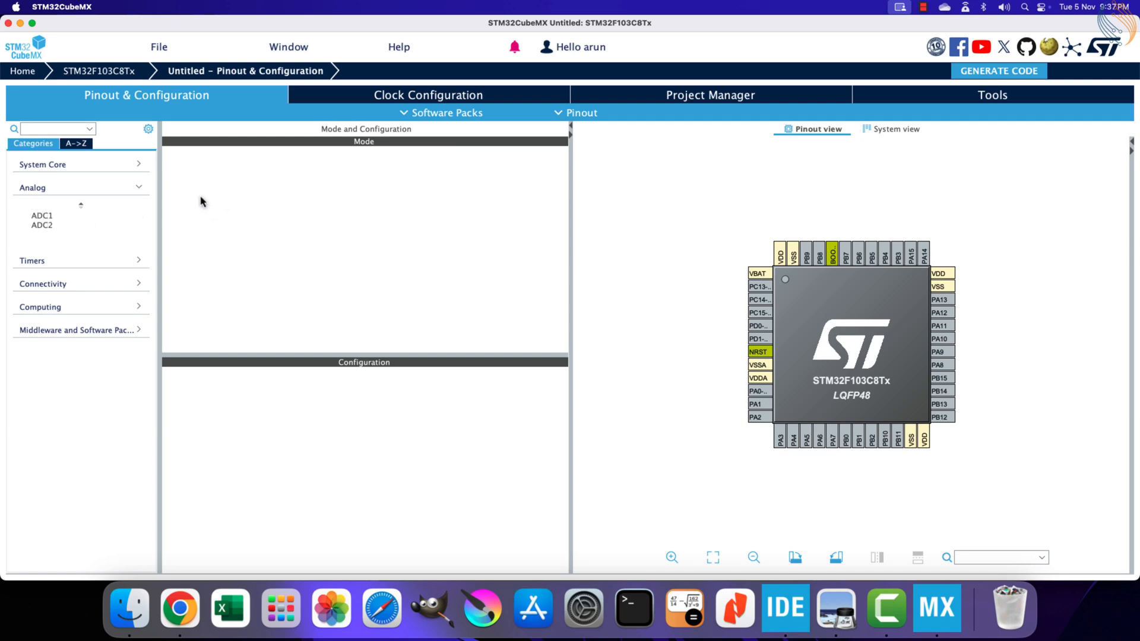
{"action": "left_click", "coordinate": [42, 216]}
{"action": "left_click", "coordinate": [183, 159]}
{"action": "left_click_drag", "start_coordinate": [354, 357], "coordinate": [367, 257]}
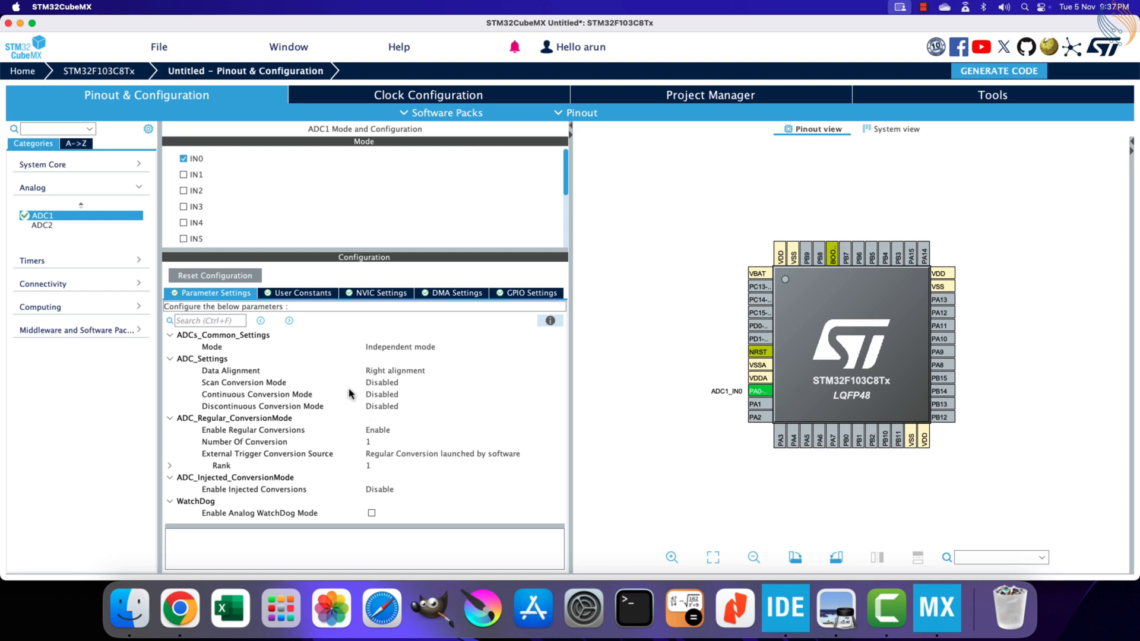
Open STM32F103_MANUAL.pdf from the Docs folder and look up the ADC resolution in the ADC introduction.
{"action": "left_click", "coordinate": [130, 608]}
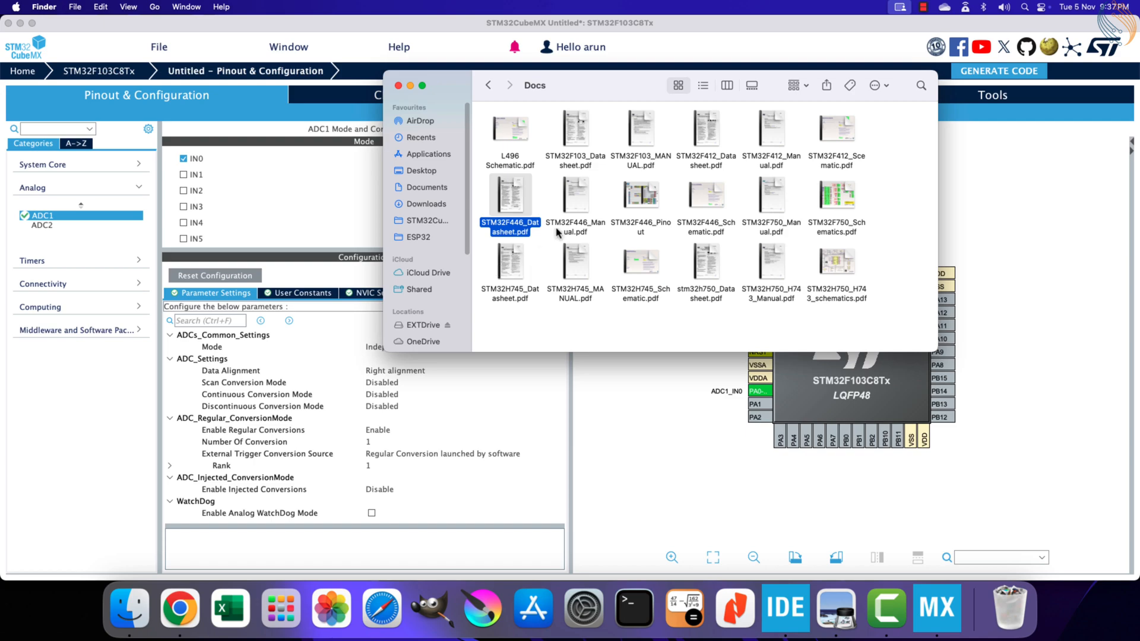
{"action": "left_click", "coordinate": [651, 129]}
{"action": "double_click", "coordinate": [650, 129]}
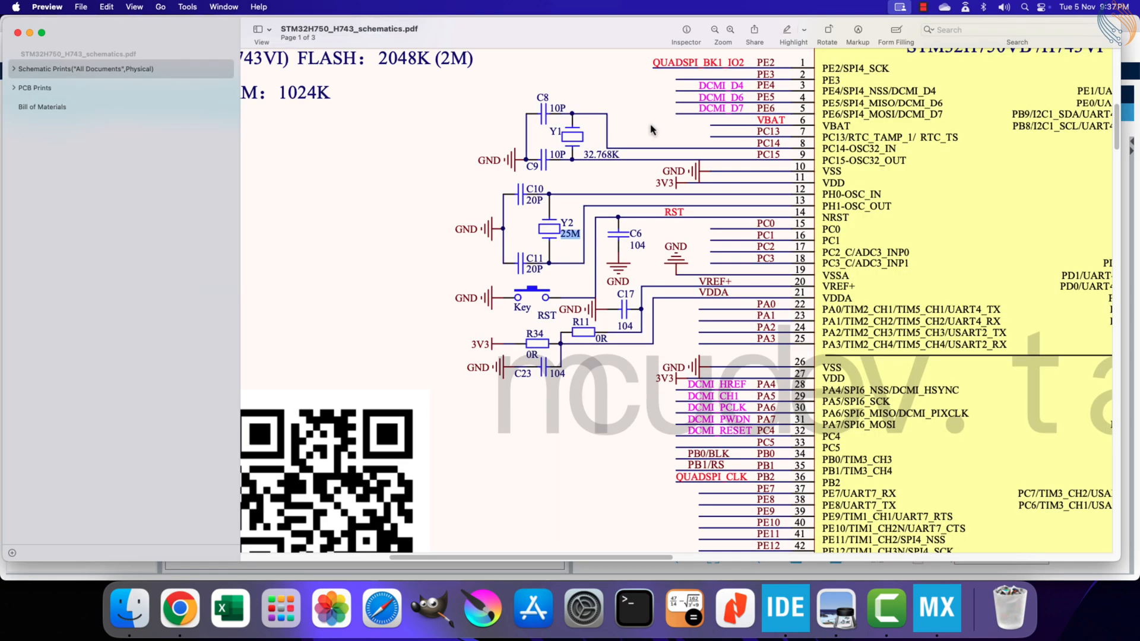
{"action": "double_click", "coordinate": [399, 52]}
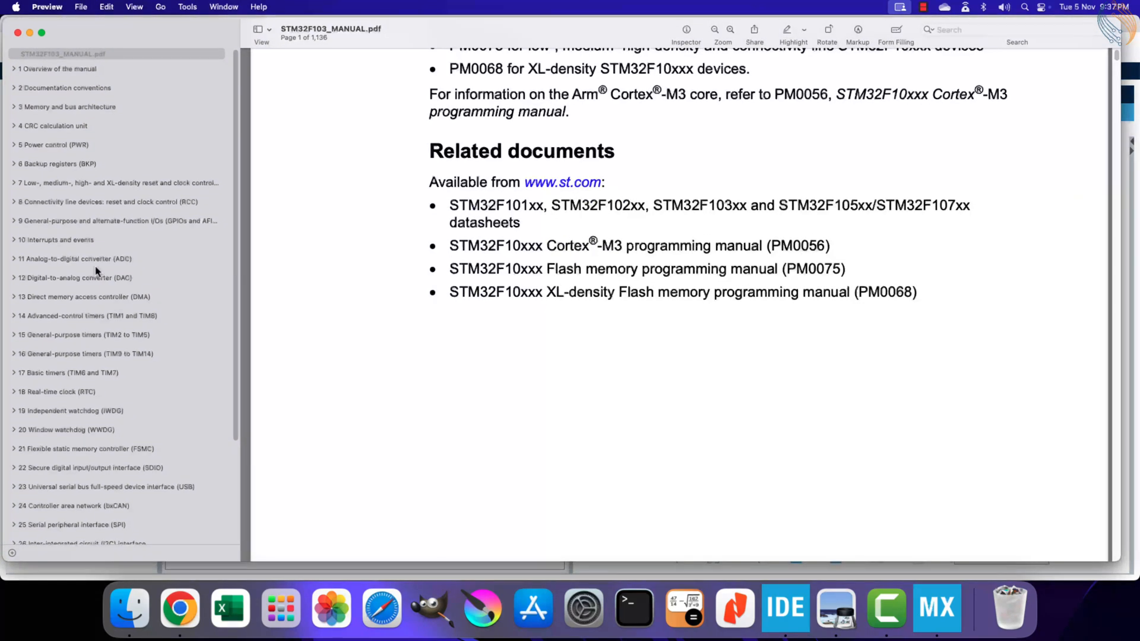
{"action": "left_click", "coordinate": [118, 260]}
{"action": "left_click_drag", "start_coordinate": [416, 345], "coordinate": [898, 347]}
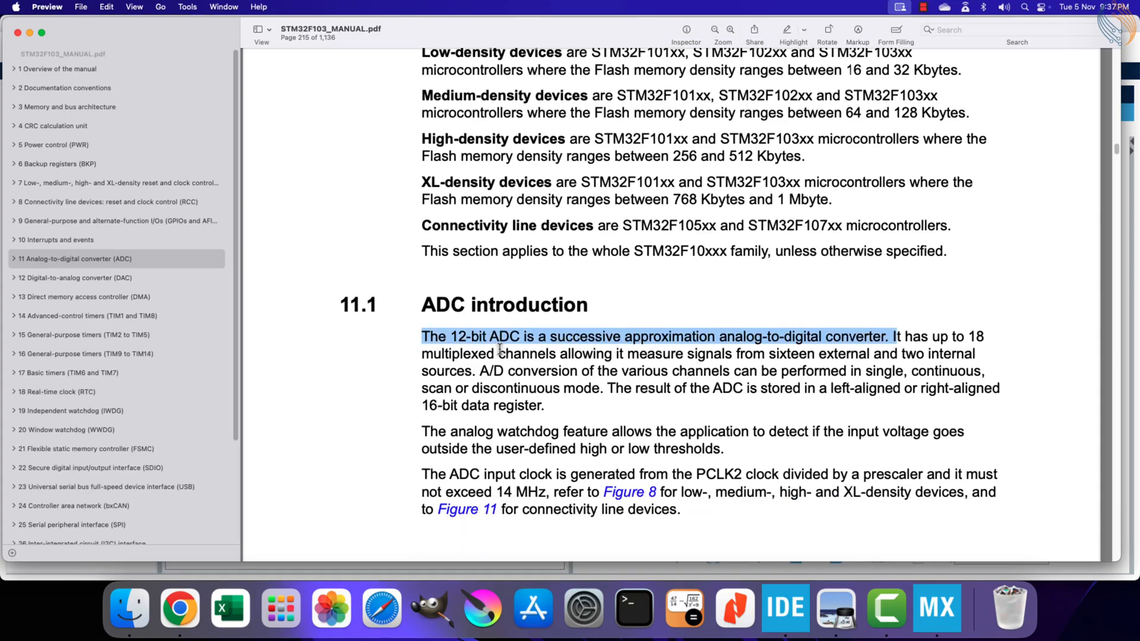
{"action": "left_click_drag", "start_coordinate": [451, 337], "coordinate": [550, 337]}
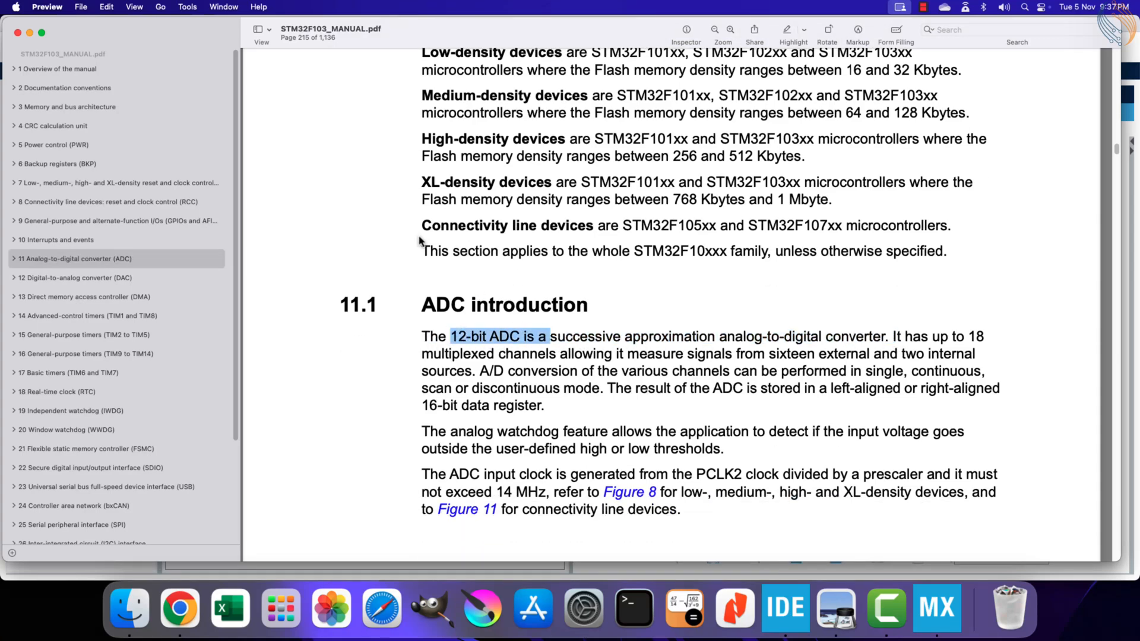
Put away the manual, schematic and Docs windows and return to the ADC1 Resolution setting of ADC_P1 in STM32CubeIDE.
{"action": "left_click", "coordinate": [17, 33]}
{"action": "left_click", "coordinate": [19, 31]}
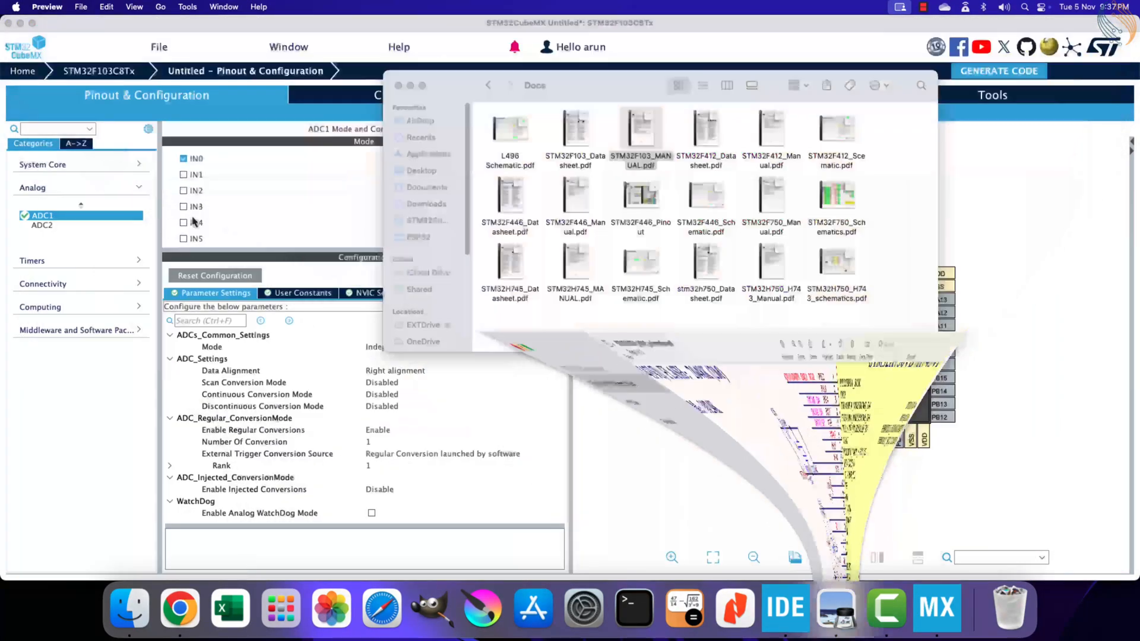
{"action": "left_click", "coordinate": [401, 86]}
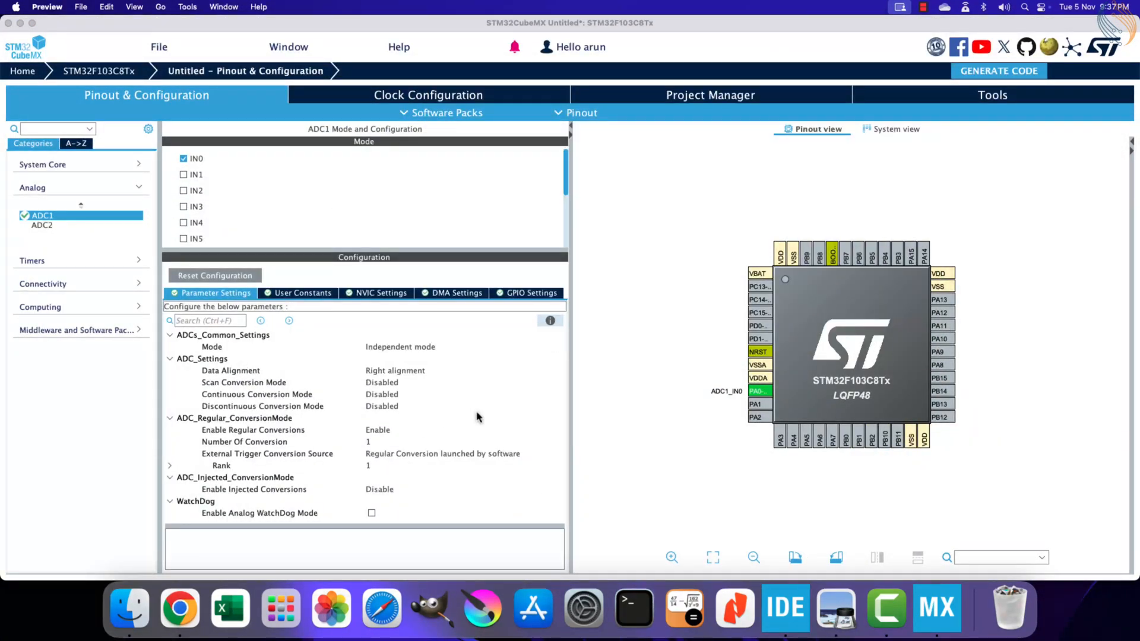
{"action": "left_click", "coordinate": [790, 615]}
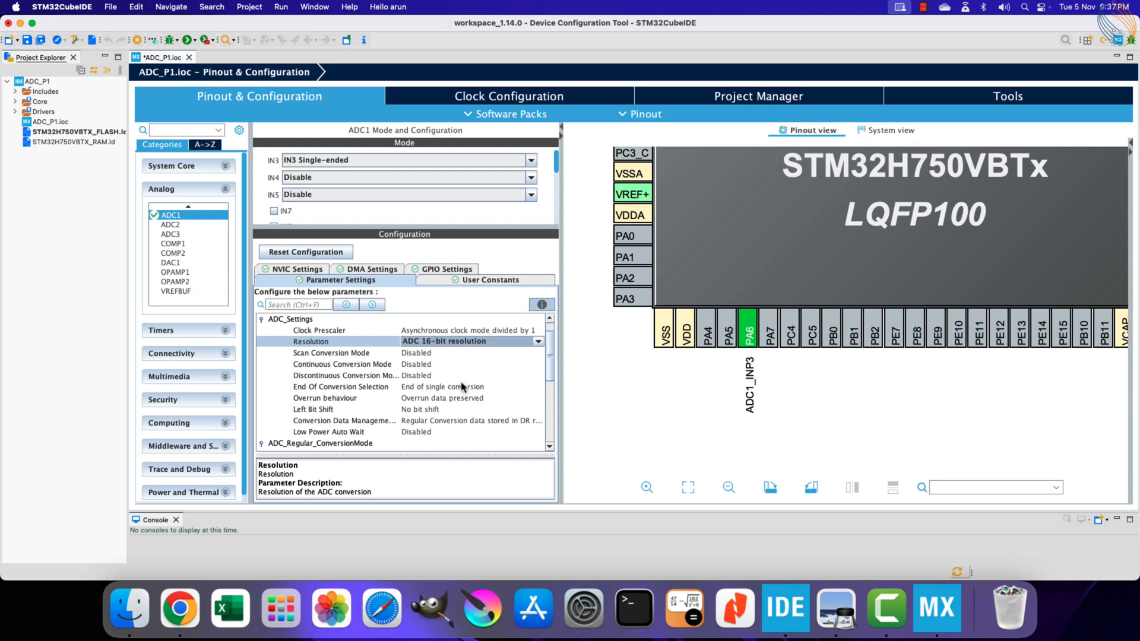
{"action": "left_click", "coordinate": [505, 344]}
{"action": "left_click", "coordinate": [506, 343]}
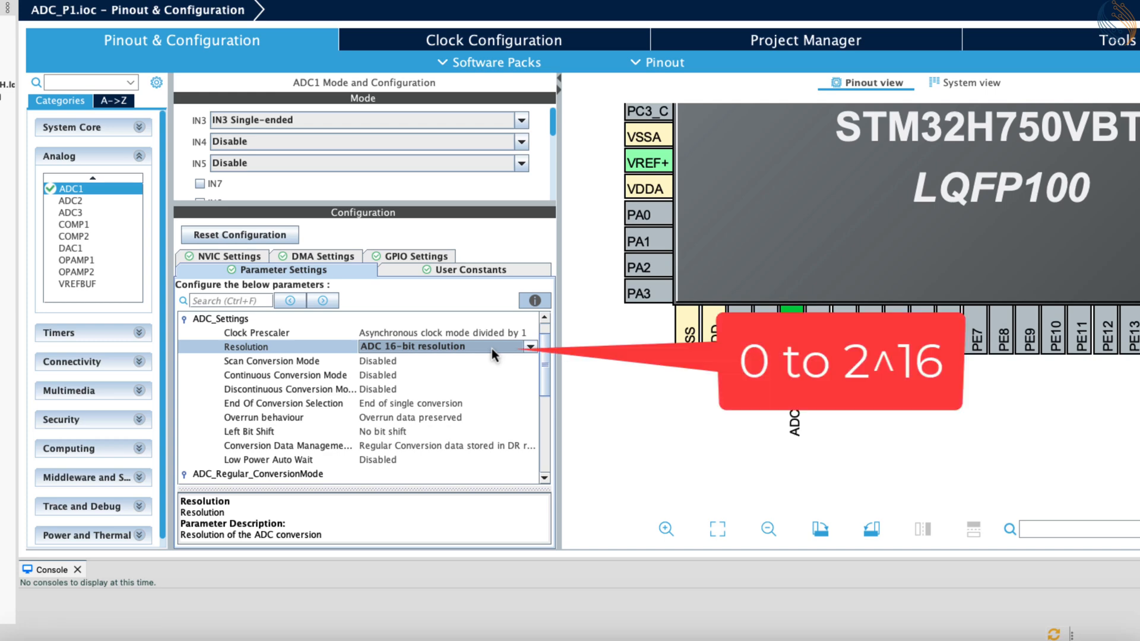
Review the Scan, Continuous and Discontinuous Conversion Mode settings of ADC1.
{"action": "left_click", "coordinate": [287, 362]}
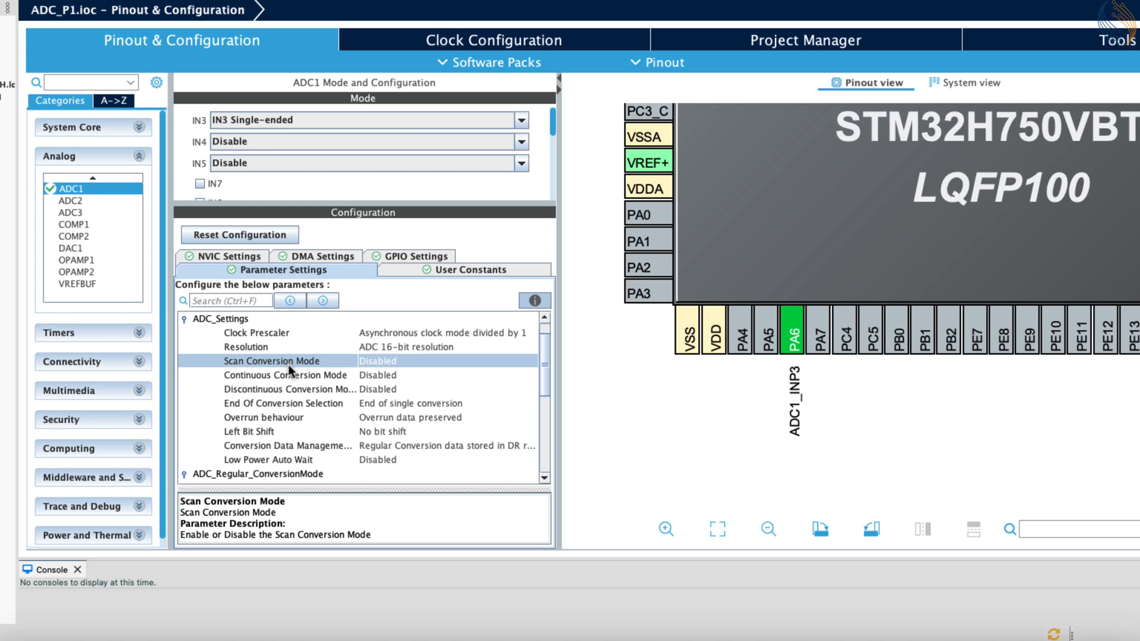
{"action": "left_click", "coordinate": [291, 378]}
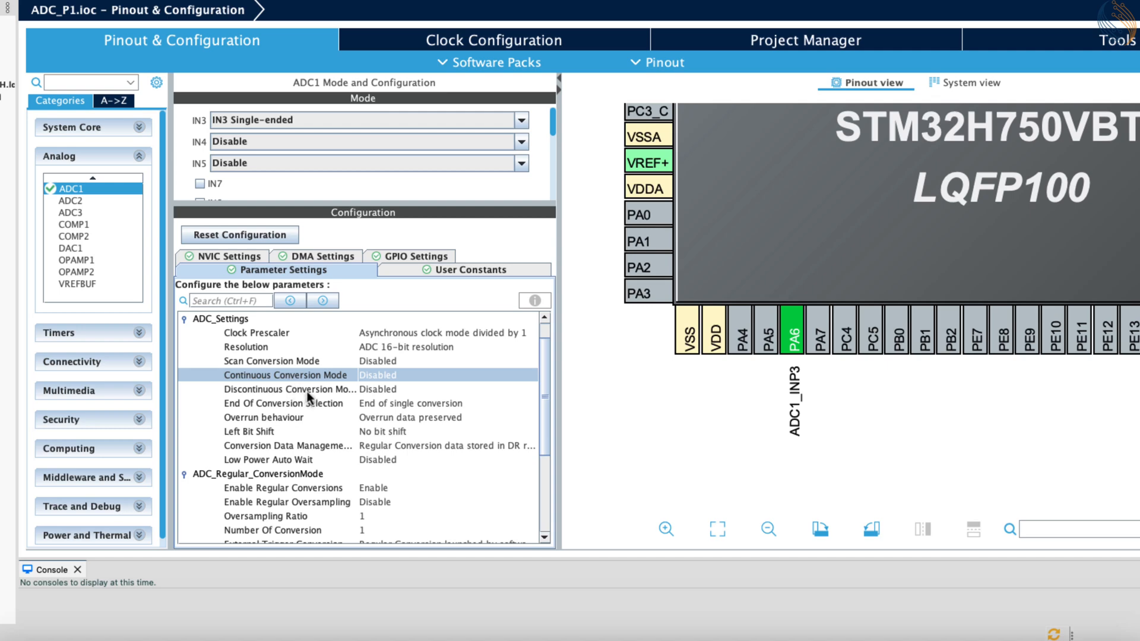
{"action": "left_click", "coordinate": [307, 392]}
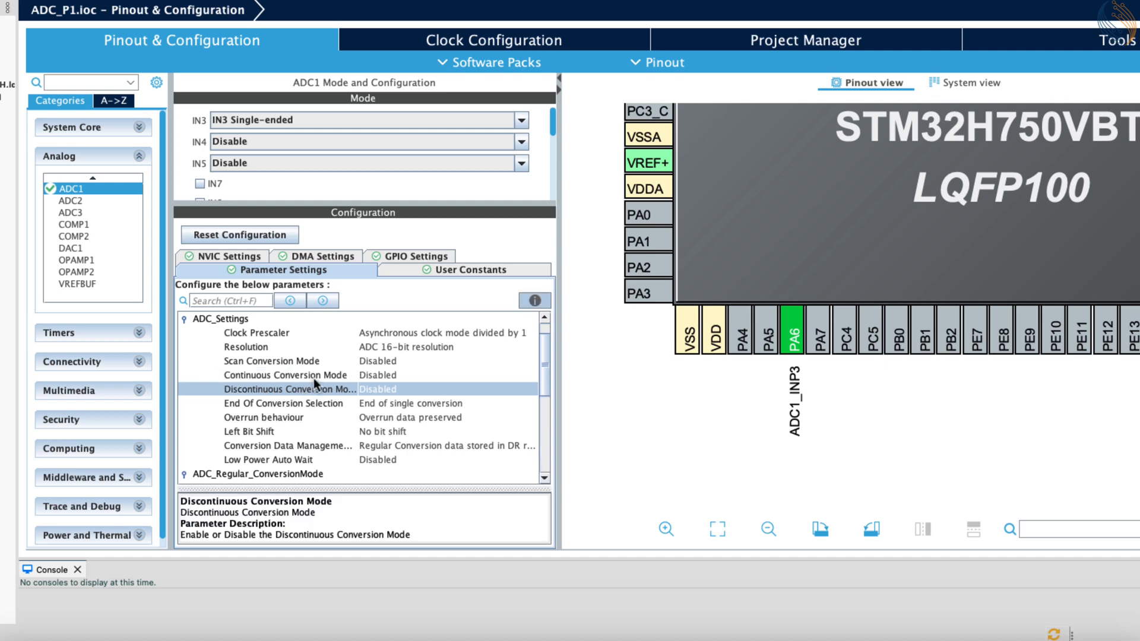
Choose End of single conversion as the ADC1 End Of Conversion Selection.
{"action": "scroll", "coordinate": [312, 379], "scroll_direction": "down", "scroll_amount": 1}
{"action": "left_click", "coordinate": [311, 362]}
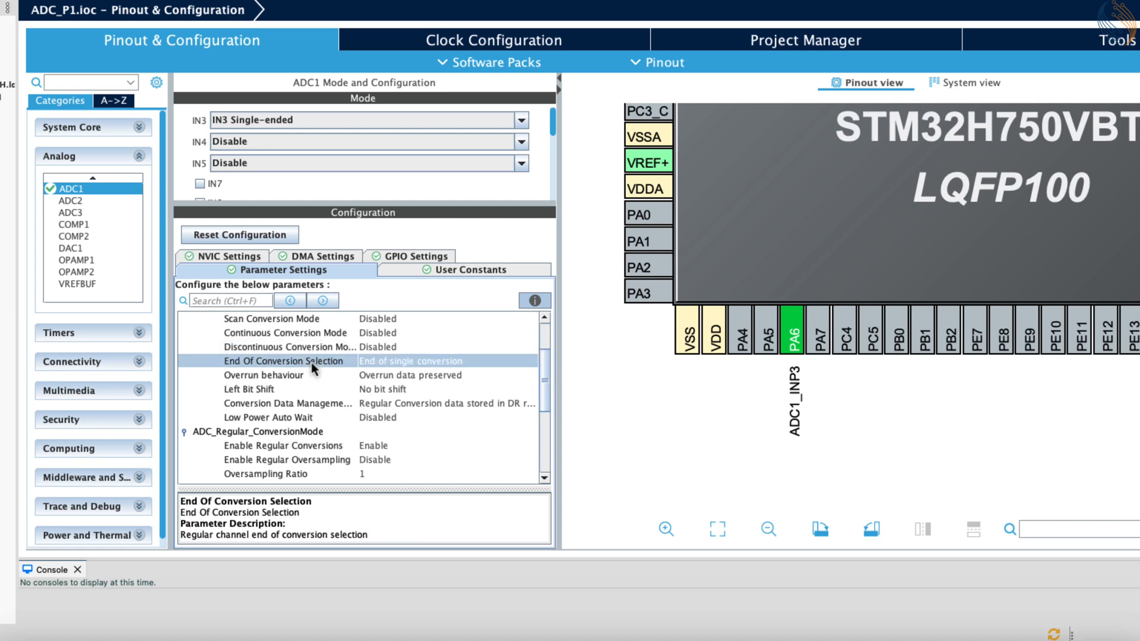
{"action": "left_click", "coordinate": [407, 367]}
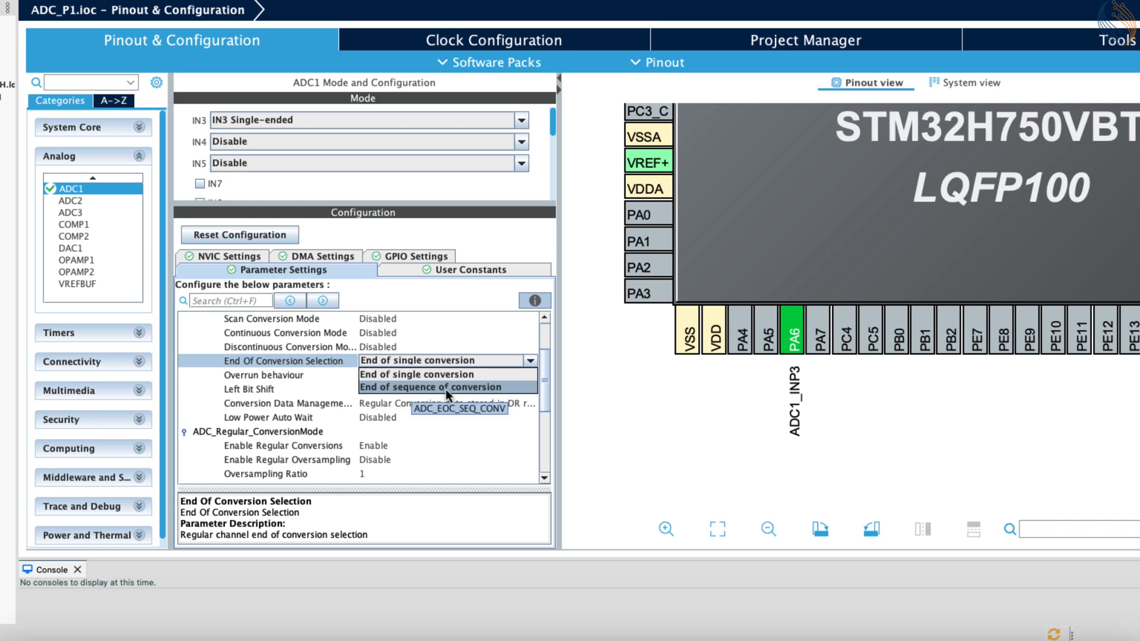
{"action": "left_click", "coordinate": [410, 379]}
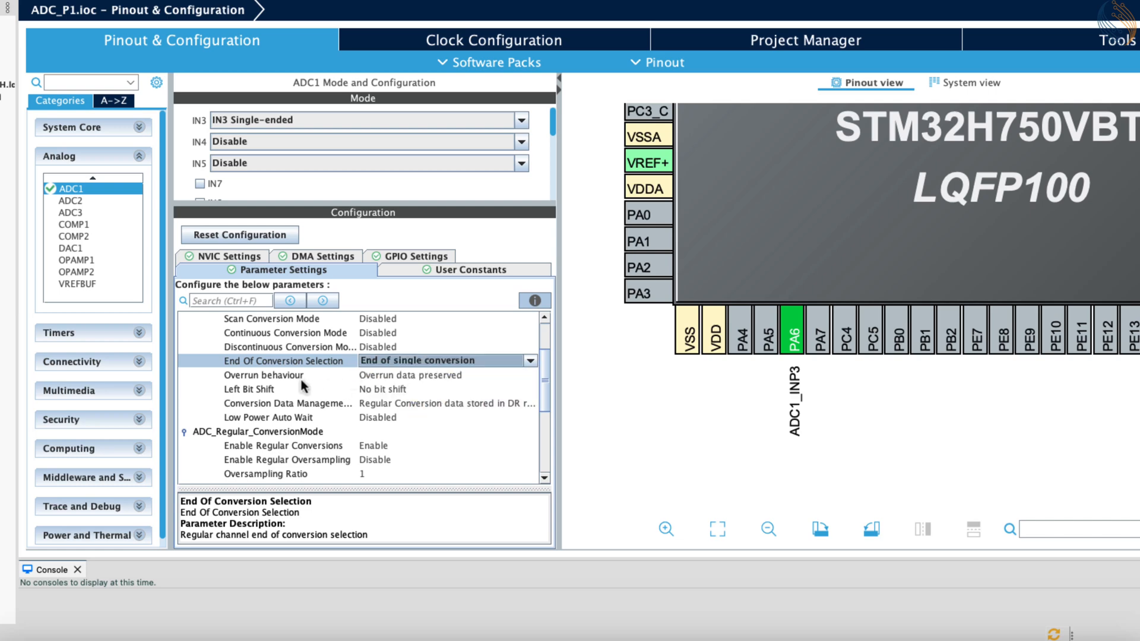
Review the overrun and left bit shift settings and choose Regular Conversion data stored in DR as the Conversion Data Management Mode.
{"action": "scroll", "coordinate": [293, 398], "scroll_direction": "down", "scroll_amount": 1}
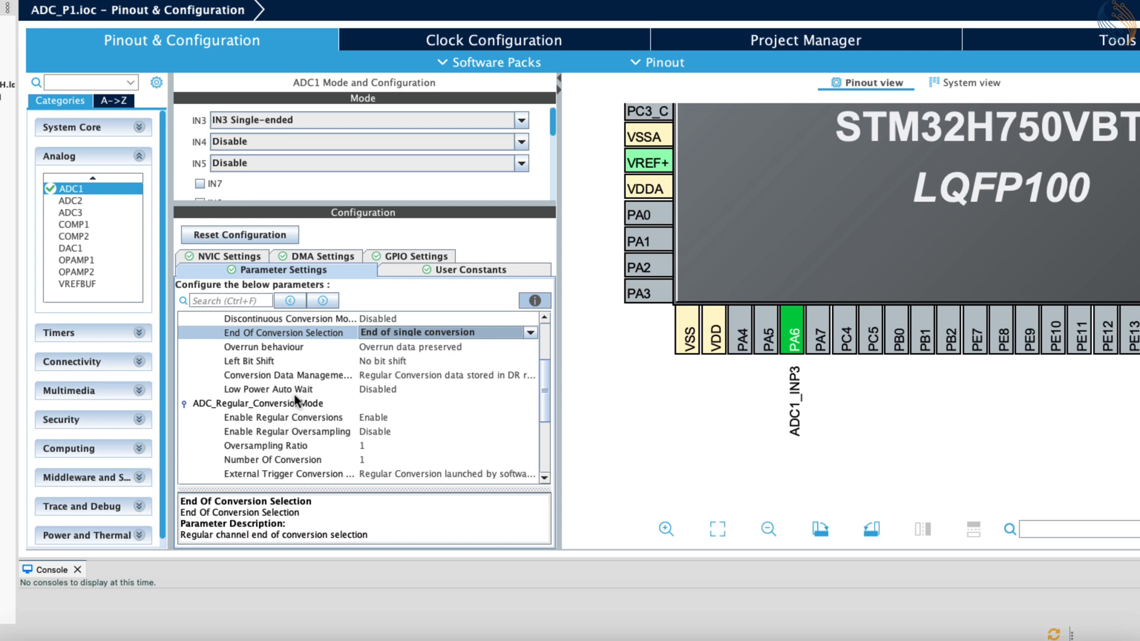
{"action": "left_click", "coordinate": [292, 349]}
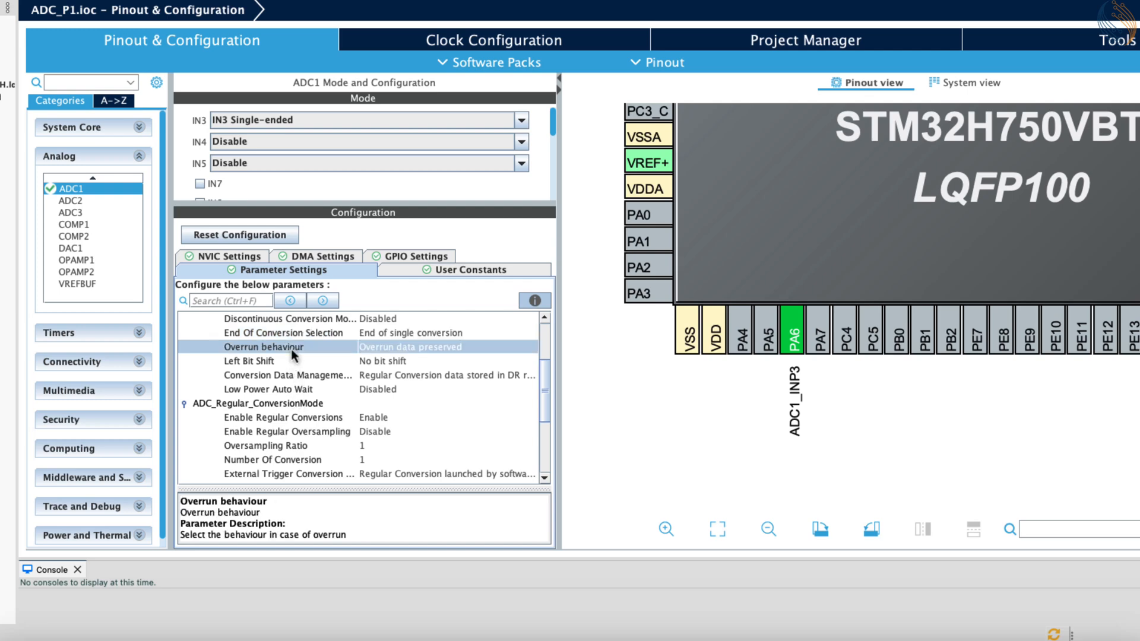
{"action": "left_click", "coordinate": [290, 364]}
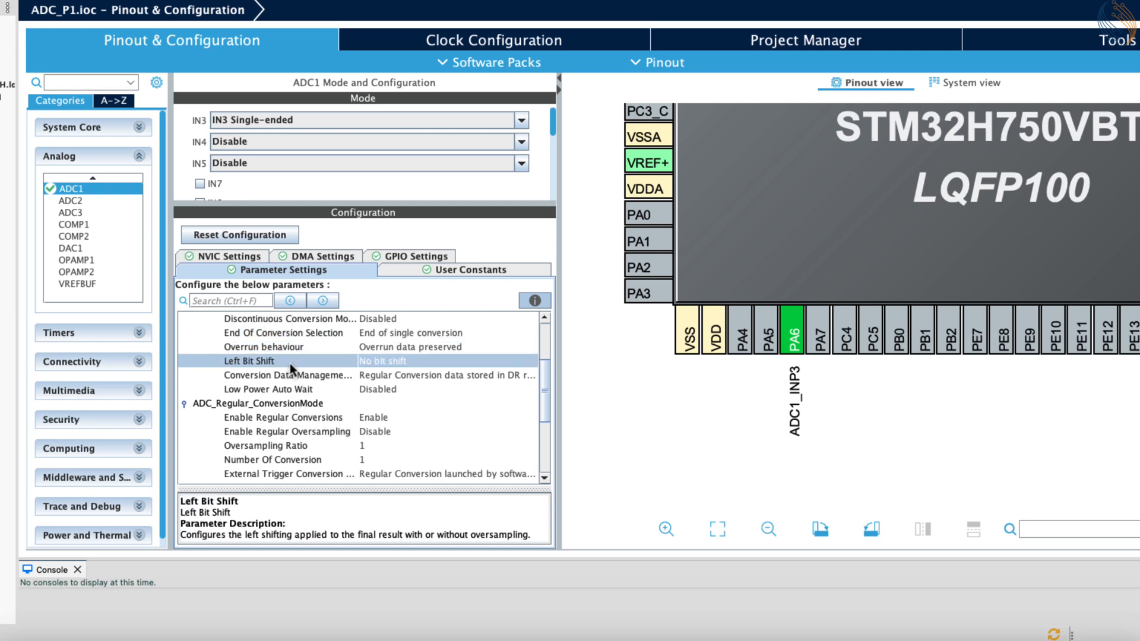
{"action": "left_click", "coordinate": [293, 373]}
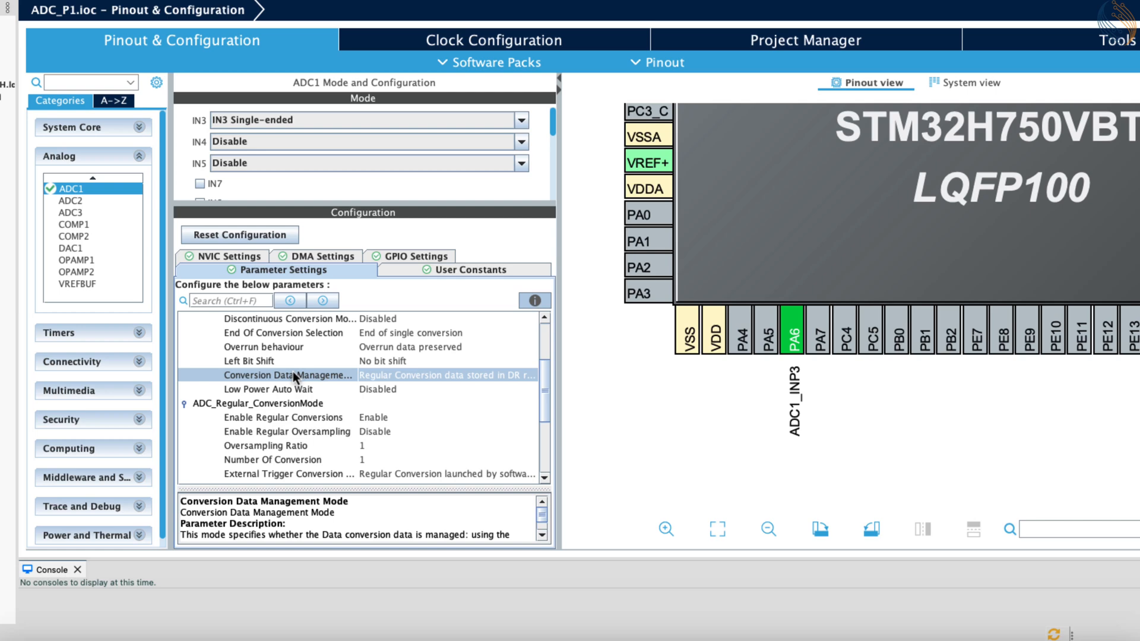
{"action": "left_click", "coordinate": [424, 376]}
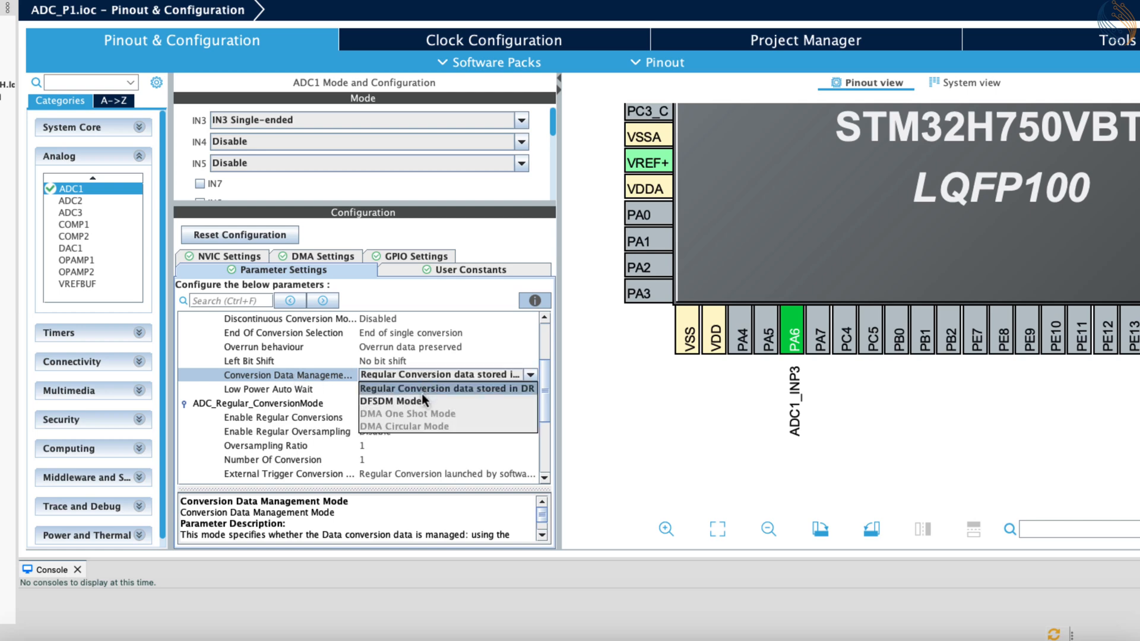
{"action": "left_click", "coordinate": [497, 394]}
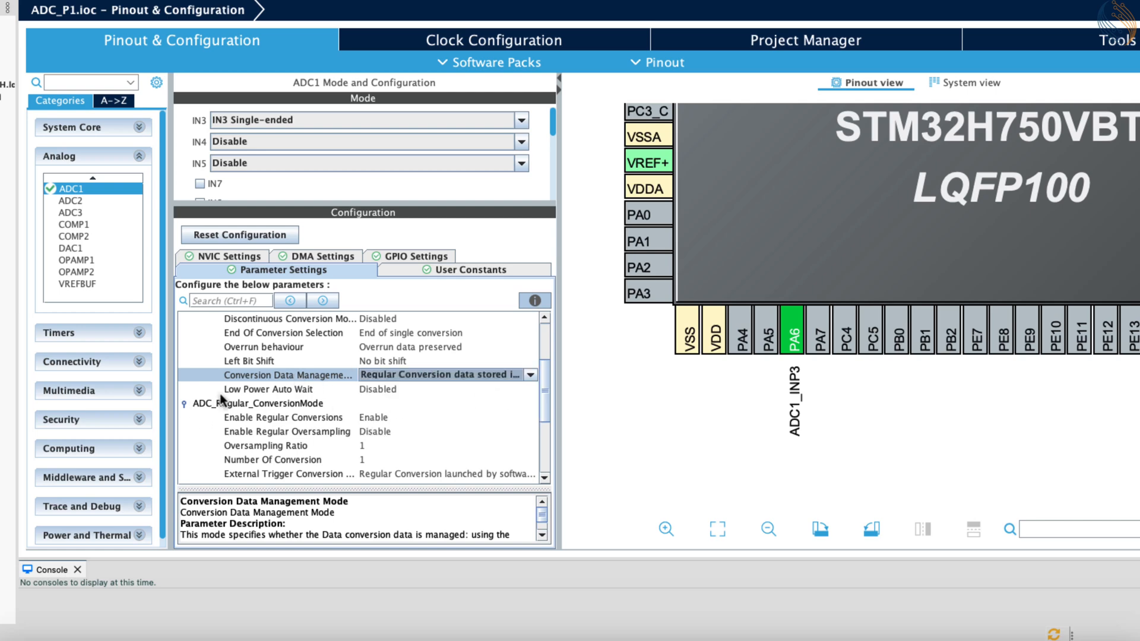
Expand Rank 1 of the regular conversion and set the sampling time of Channel 3 to 810.5 Cycles.
{"action": "scroll", "coordinate": [196, 418], "scroll_direction": "down", "scroll_amount": 2}
{"action": "left_click", "coordinate": [185, 425]}
{"action": "scroll", "coordinate": [349, 444], "scroll_direction": "down", "scroll_amount": 1}
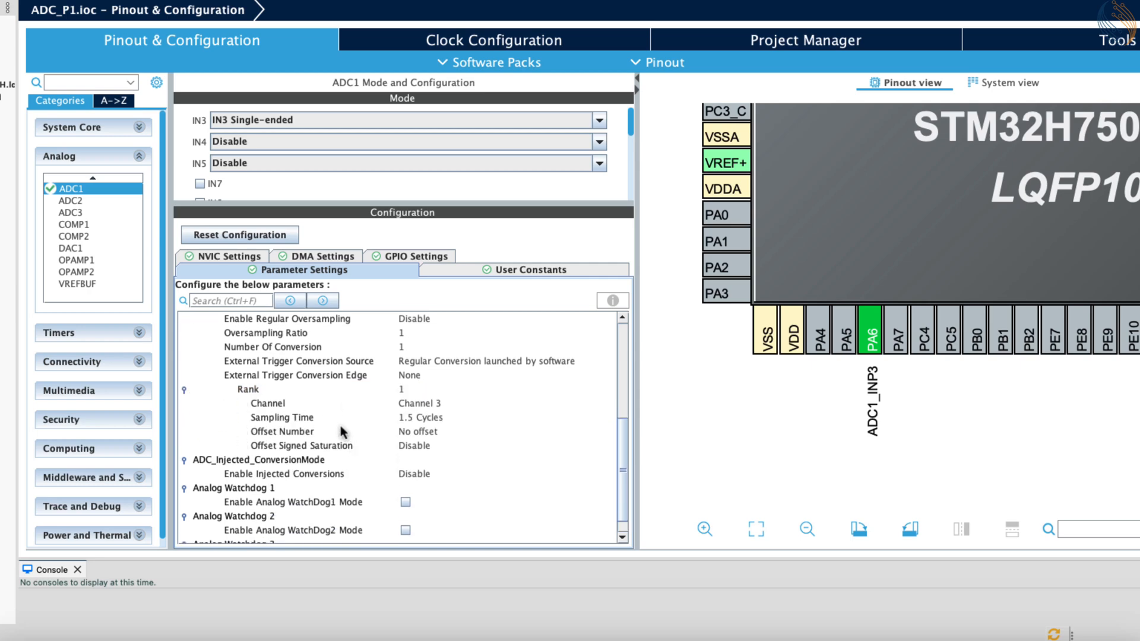
{"action": "left_click", "coordinate": [429, 403]}
{"action": "left_click", "coordinate": [428, 416]}
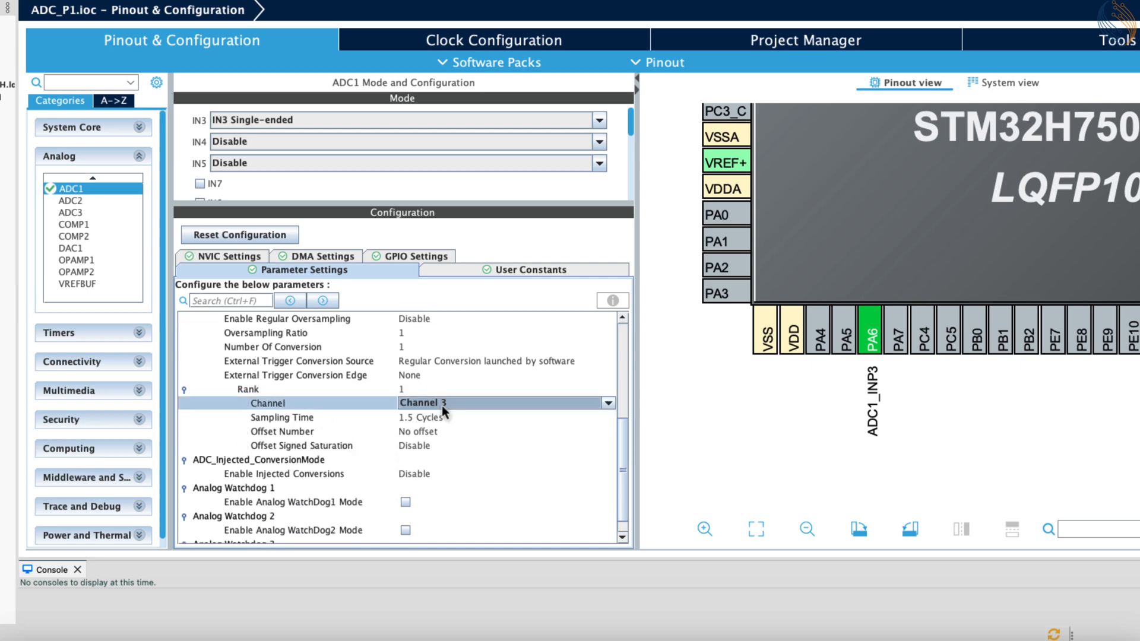
{"action": "left_click", "coordinate": [428, 421]}
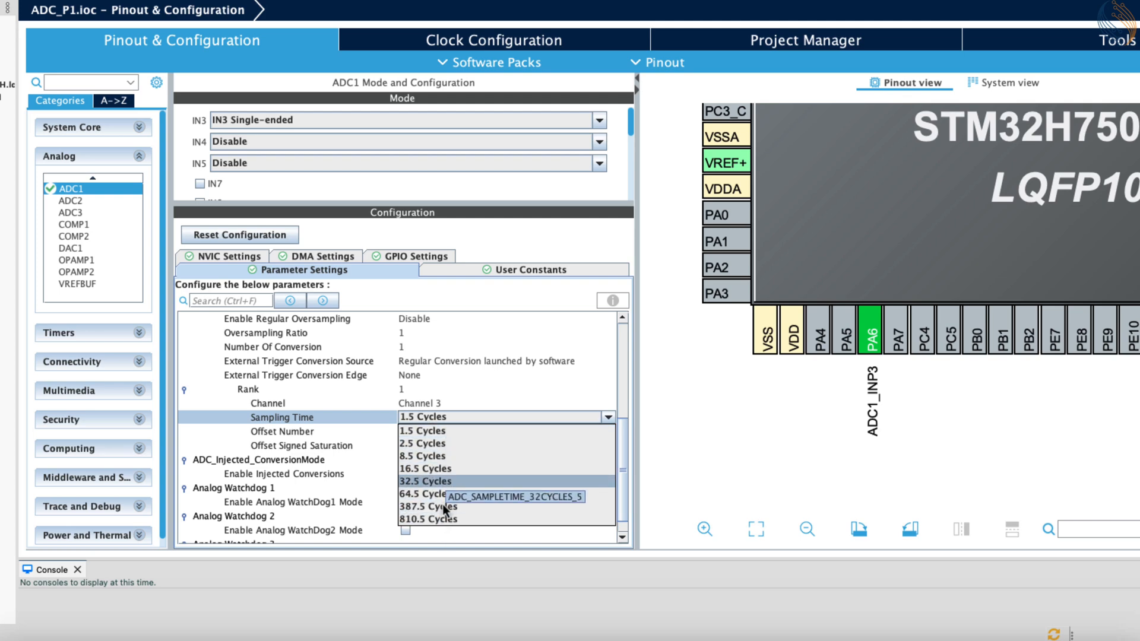
{"action": "left_click", "coordinate": [436, 518]}
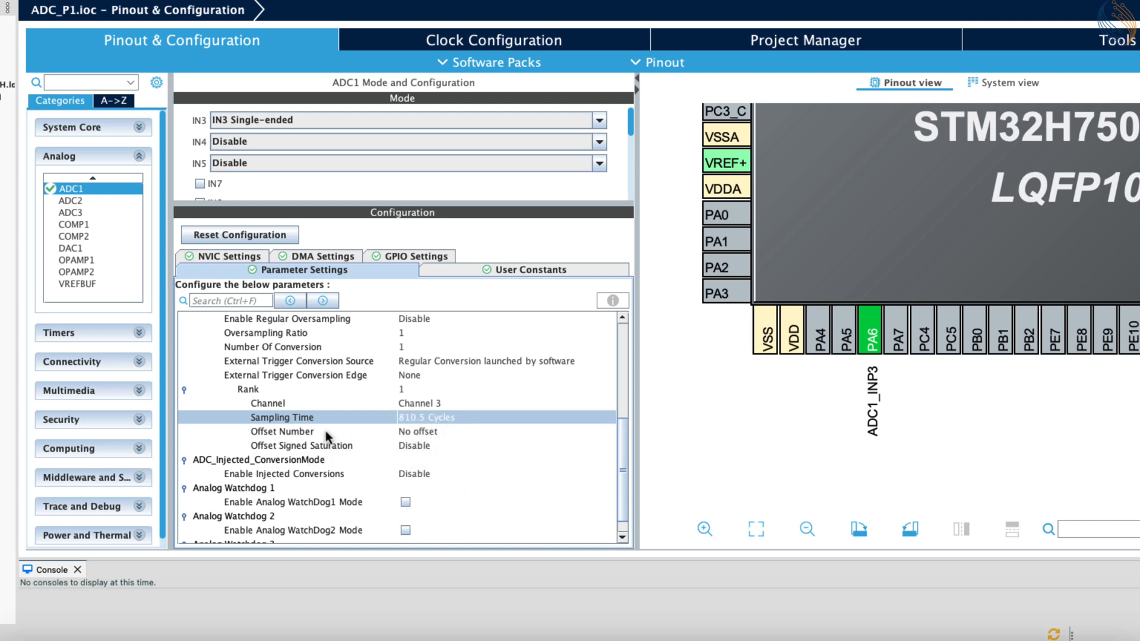
Review the ADC1 regular, injected and analog watchdog parameters once more.
{"action": "scroll", "coordinate": [326, 438], "scroll_direction": "down", "scroll_amount": 1}
{"action": "scroll", "coordinate": [326, 438], "scroll_direction": "up", "scroll_amount": 3}
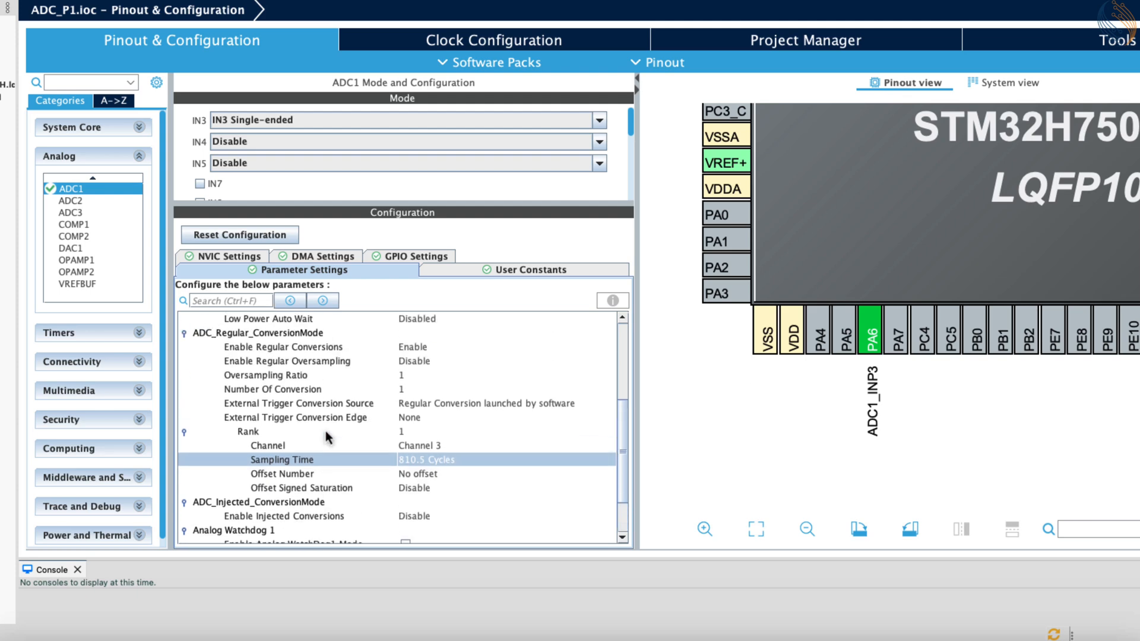
{"action": "scroll", "coordinate": [359, 439], "scroll_direction": "up", "scroll_amount": 3}
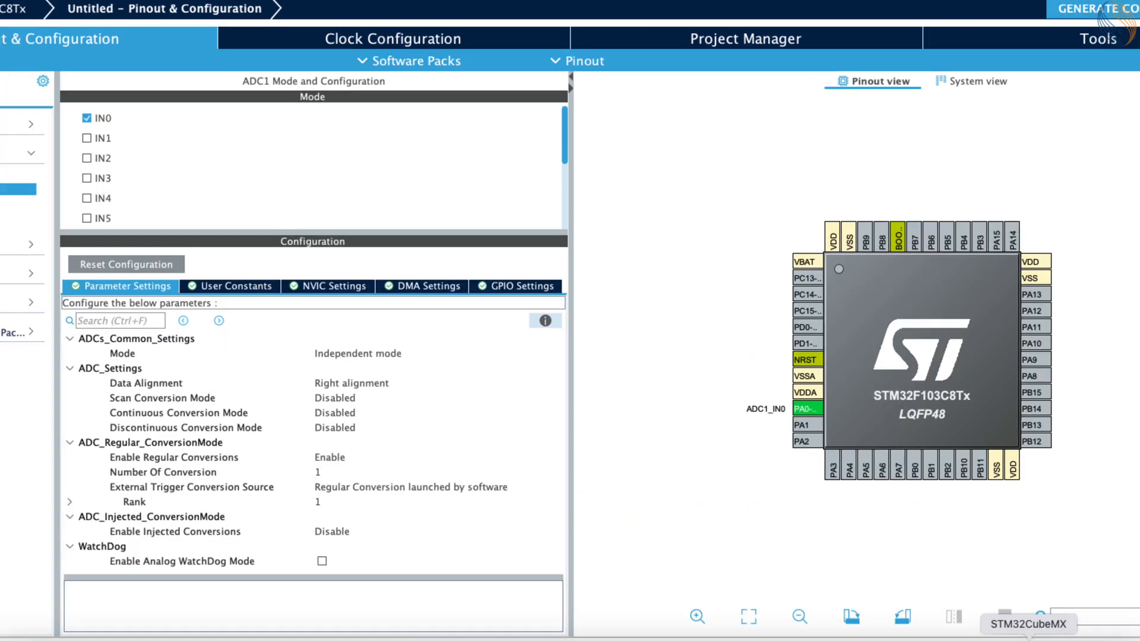
Enlarge the ADC1 parameter area of the STM32F103C8Tx project and choose Right alignment as the Data Alignment.
{"action": "left_click_drag", "start_coordinate": [282, 242], "coordinate": [291, 166]}
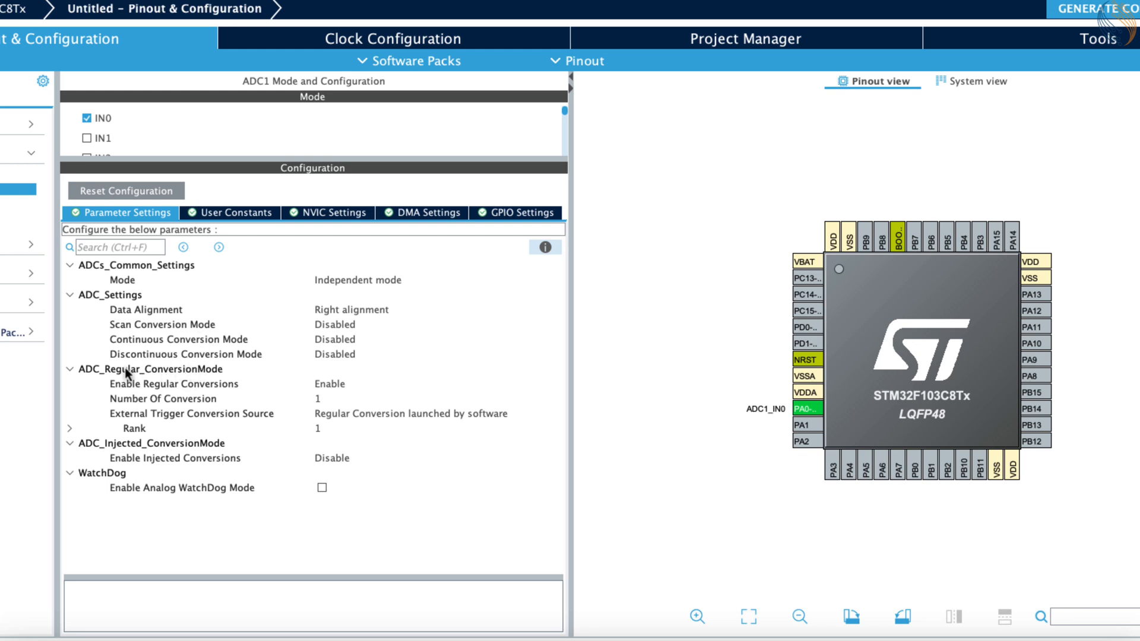
{"action": "left_click", "coordinate": [174, 312]}
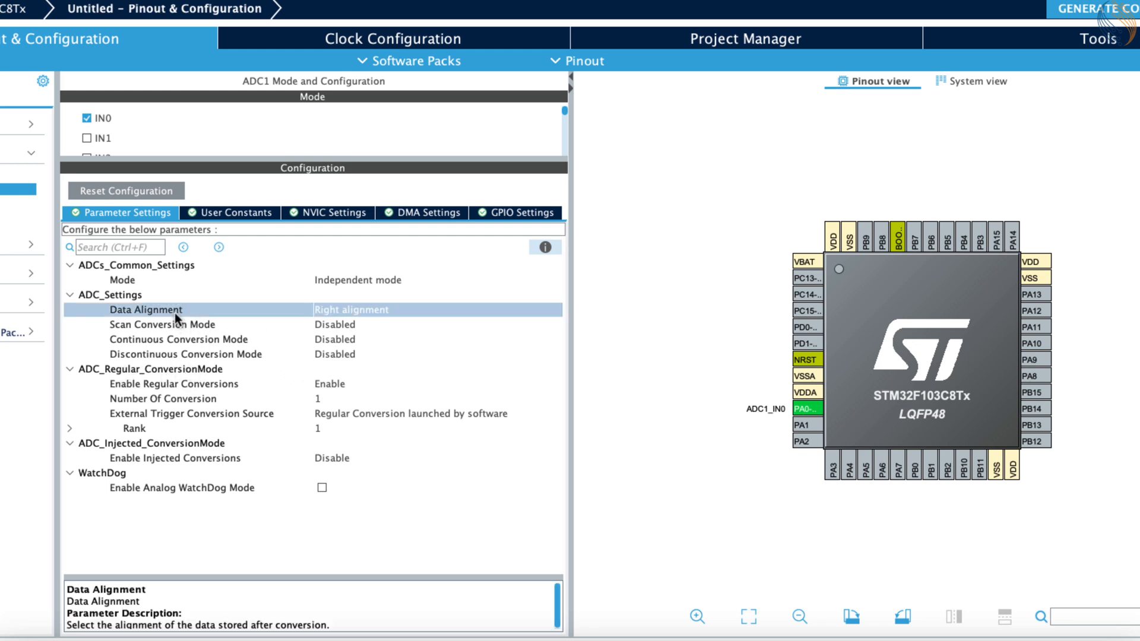
{"action": "left_click", "coordinate": [368, 315]}
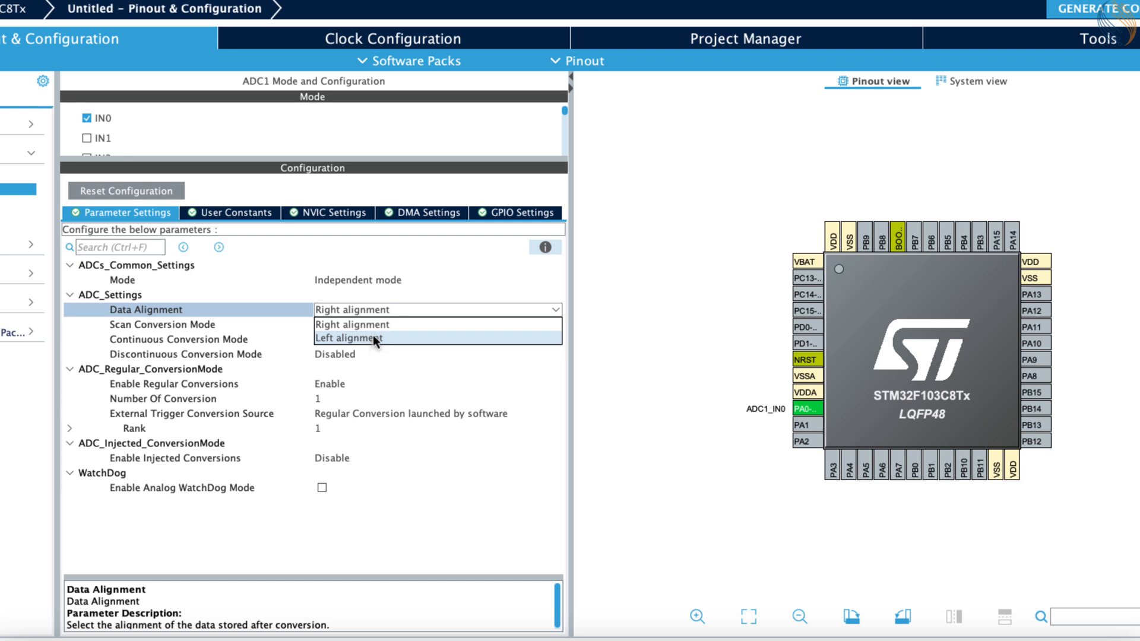
{"action": "left_click", "coordinate": [376, 326]}
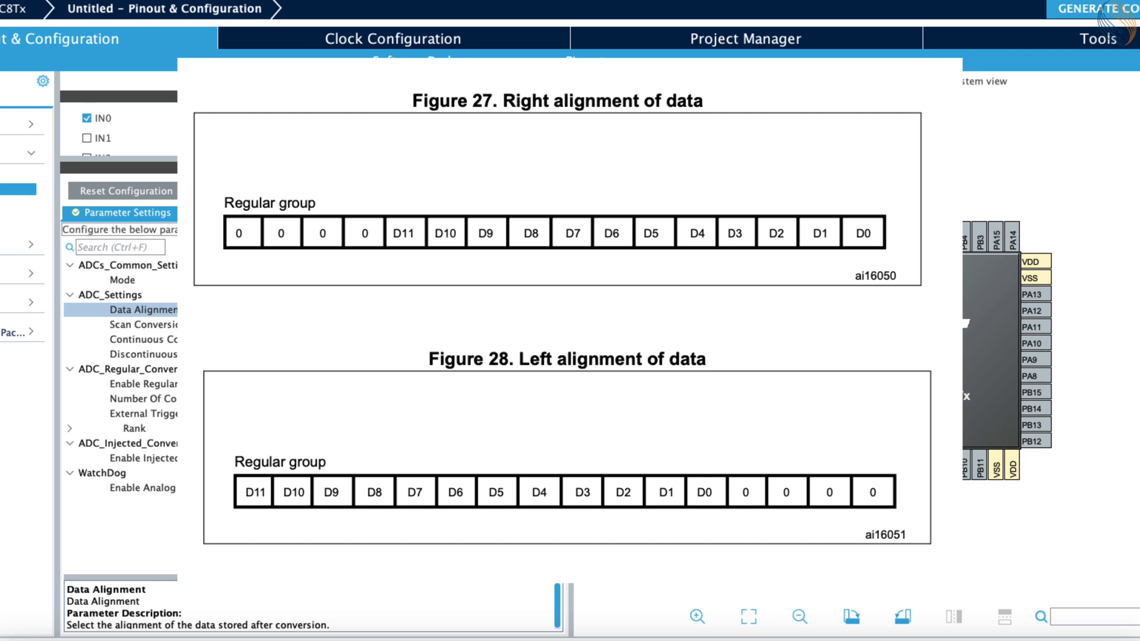
Review the Scan Conversion Mode and choose Disabled for the Continuous Conversion Mode of ADC1.
{"action": "left_click", "coordinate": [244, 326]}
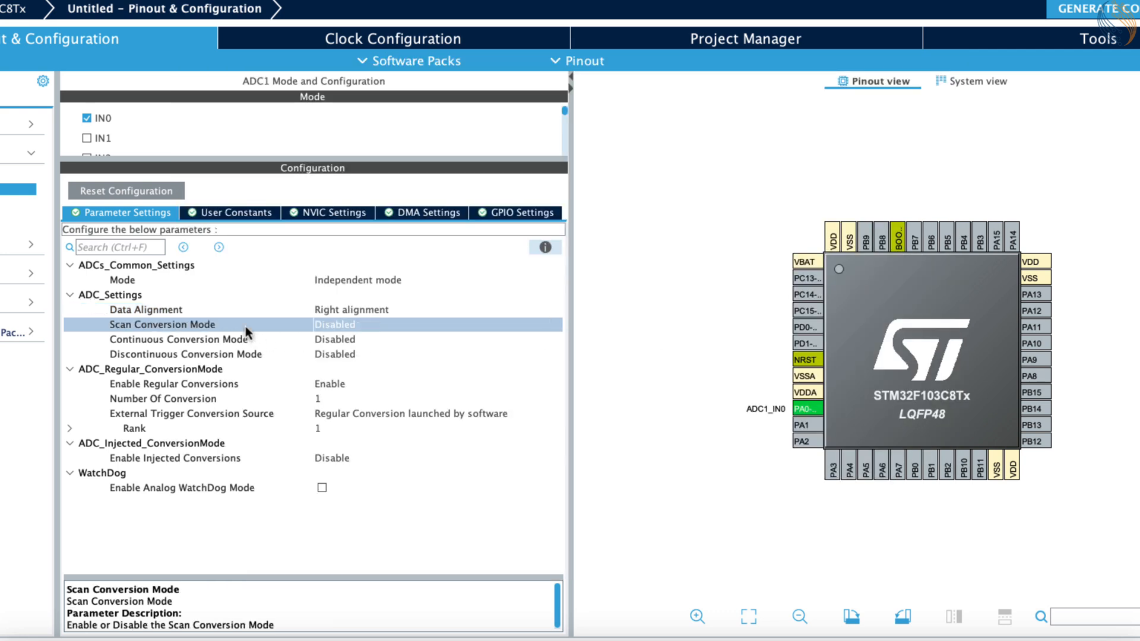
{"action": "left_click", "coordinate": [249, 341]}
{"action": "left_click", "coordinate": [345, 340]}
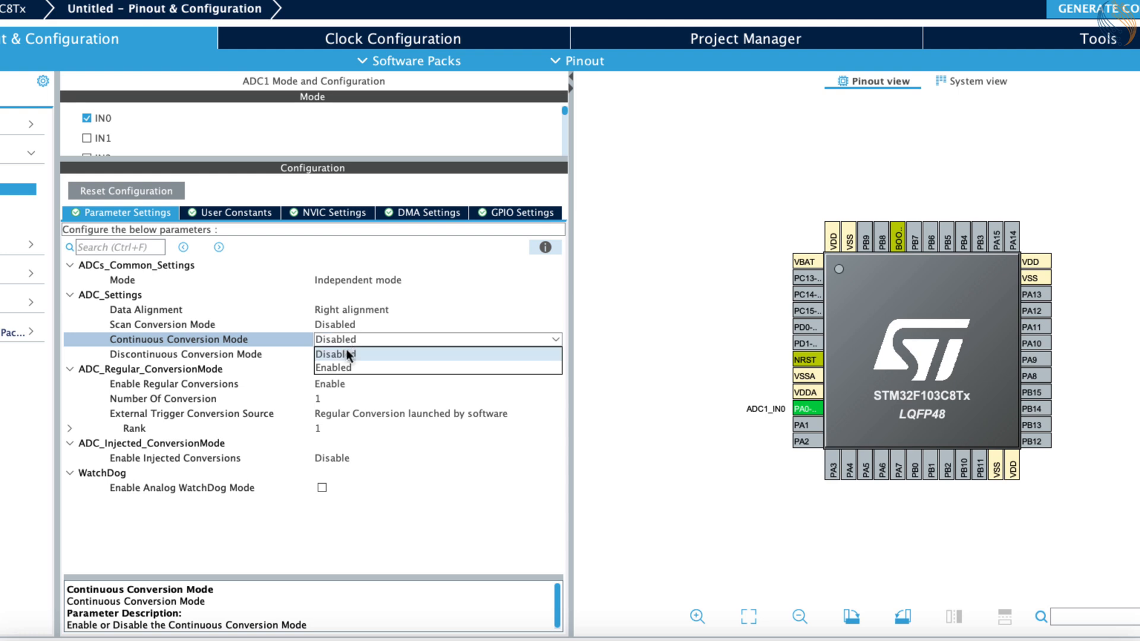
{"action": "left_click", "coordinate": [352, 355]}
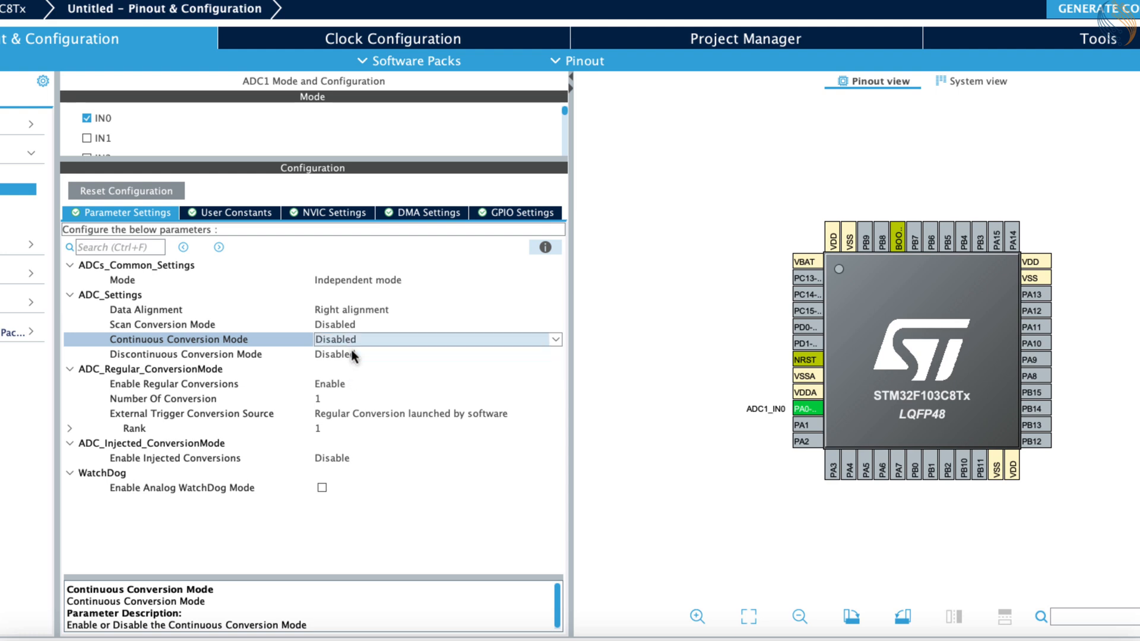
Review the regular conversion count and trigger source, and expand the Rank to examine its channel and available sampling times.
{"action": "left_click", "coordinate": [238, 385]}
{"action": "left_click", "coordinate": [226, 401]}
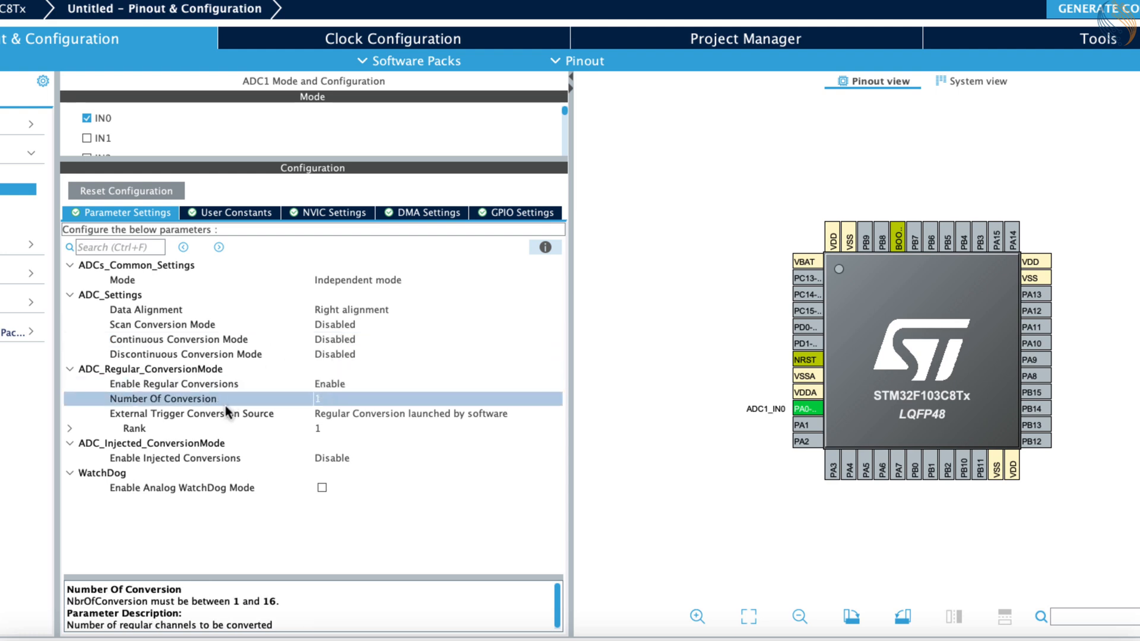
{"action": "left_click", "coordinate": [231, 414]}
{"action": "left_click", "coordinate": [70, 428]}
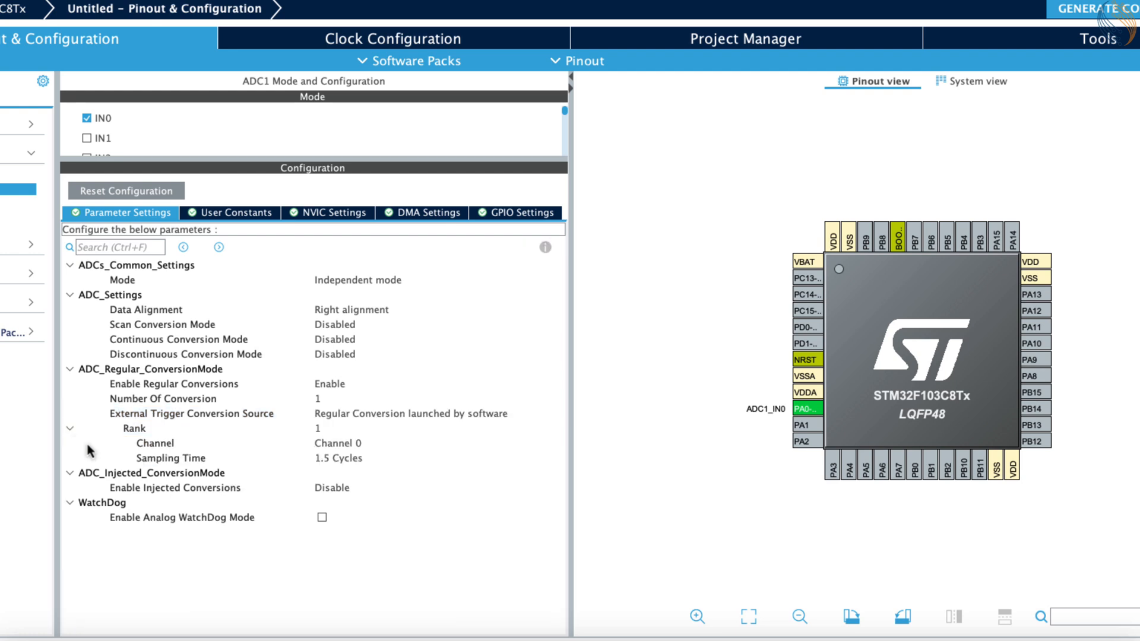
{"action": "left_click", "coordinate": [344, 443]}
{"action": "left_click", "coordinate": [346, 458]}
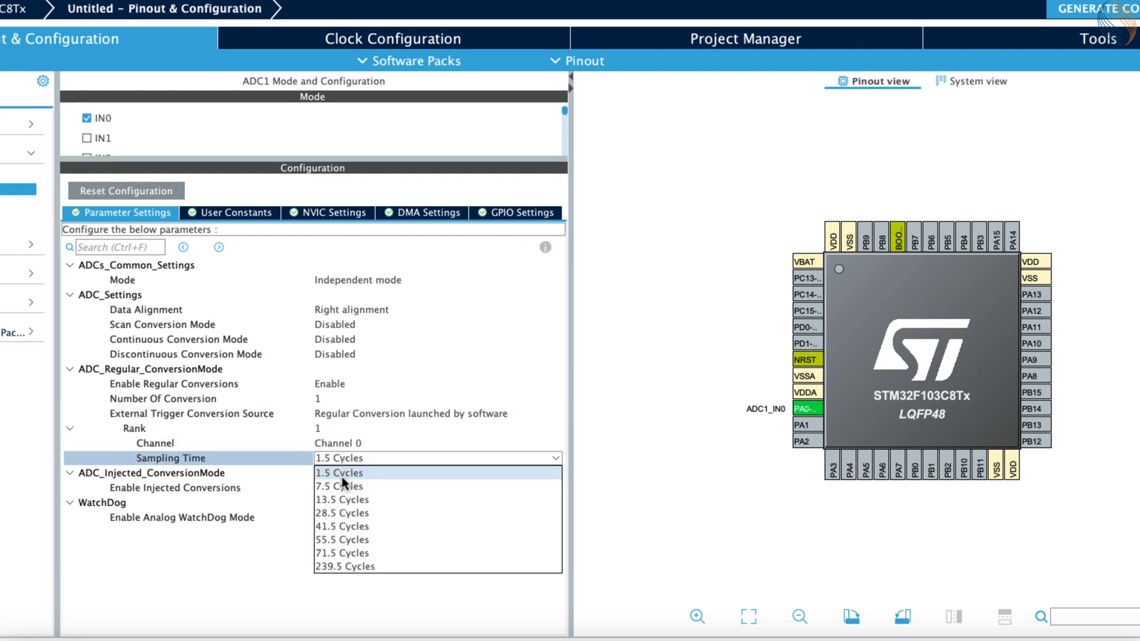
{"action": "left_click", "coordinate": [230, 565]}
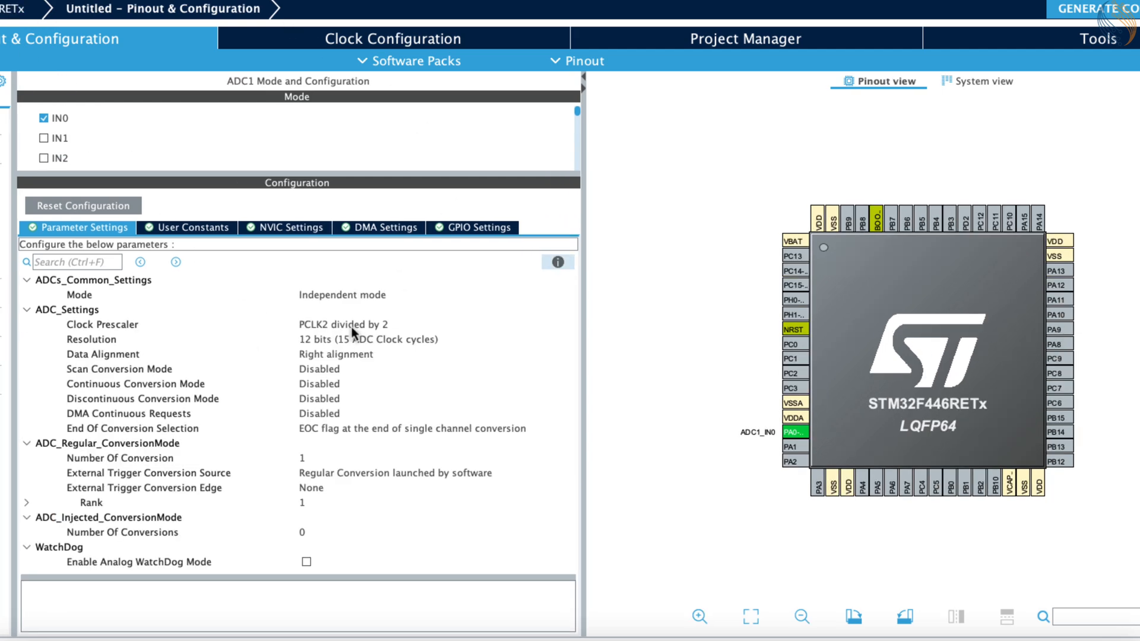
In the STM32F446RETx project, check the APB2 peripheral clock and set the ADC1 Clock Prescaler to PCLK2 divided by 8.
{"action": "left_click", "coordinate": [354, 324]}
{"action": "left_click", "coordinate": [373, 324]}
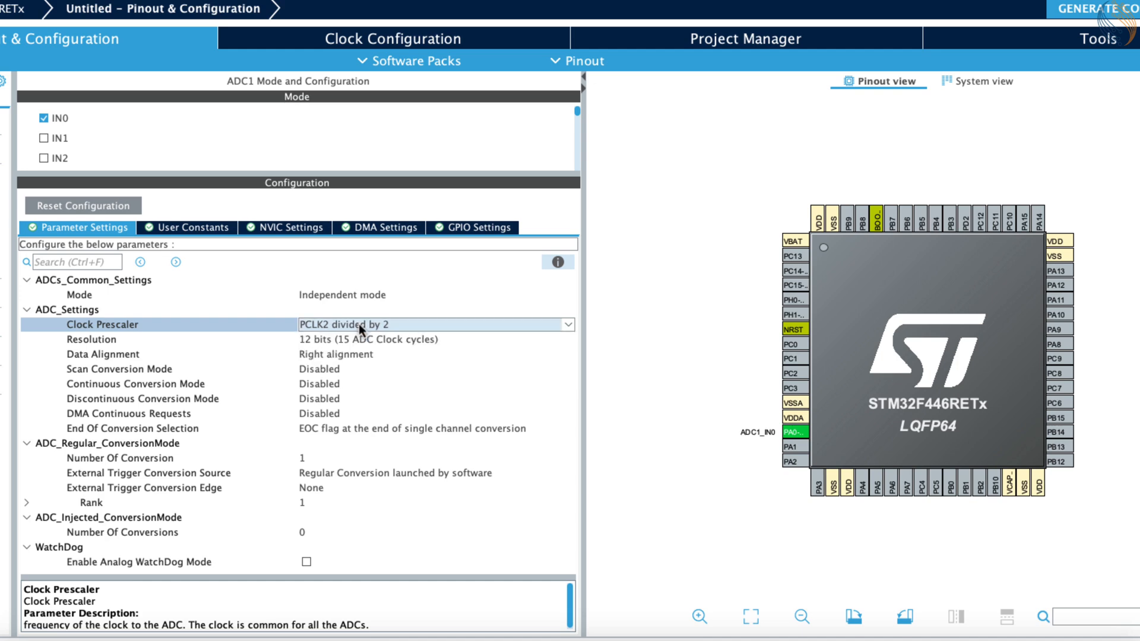
{"action": "left_click", "coordinate": [439, 39]}
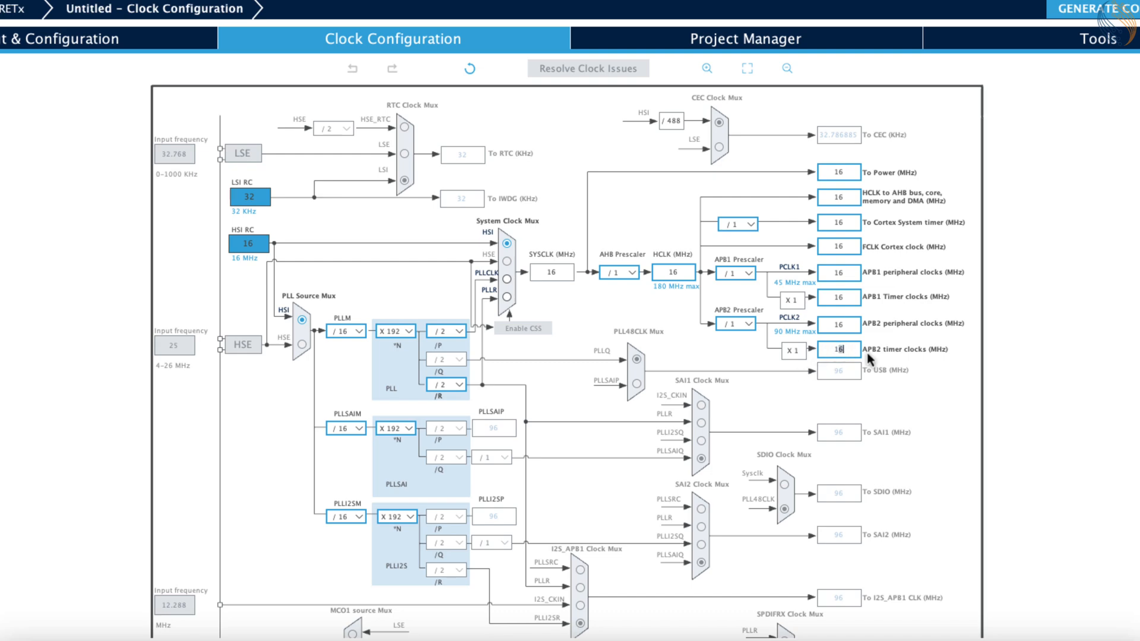
{"action": "double_click", "coordinate": [837, 324]}
{"action": "left_click", "coordinate": [97, 45]}
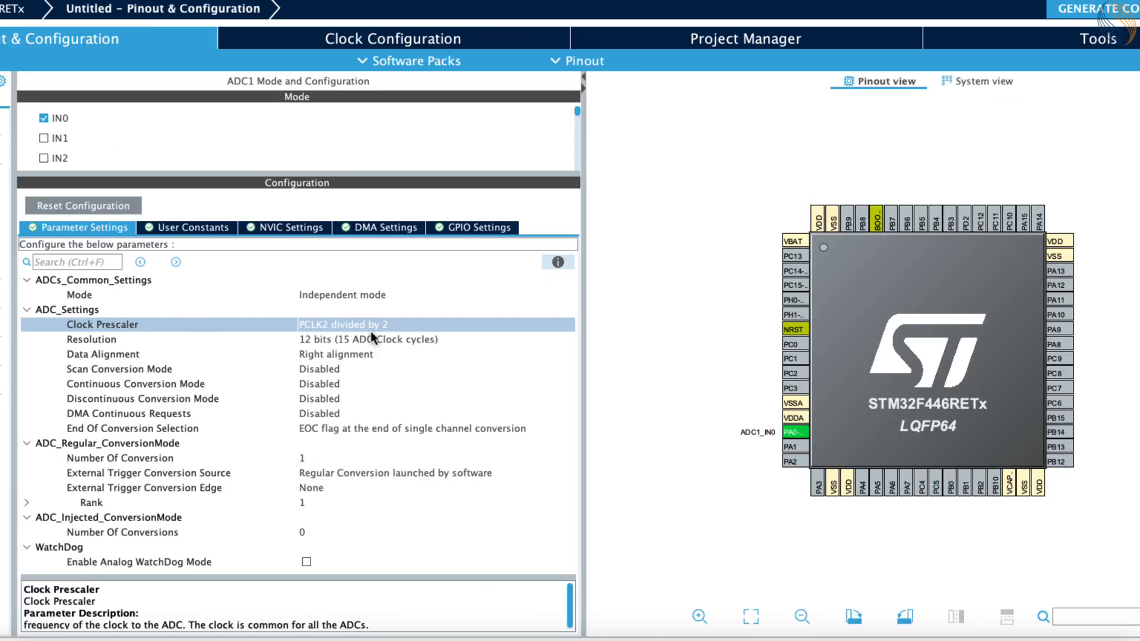
{"action": "left_click", "coordinate": [369, 326]}
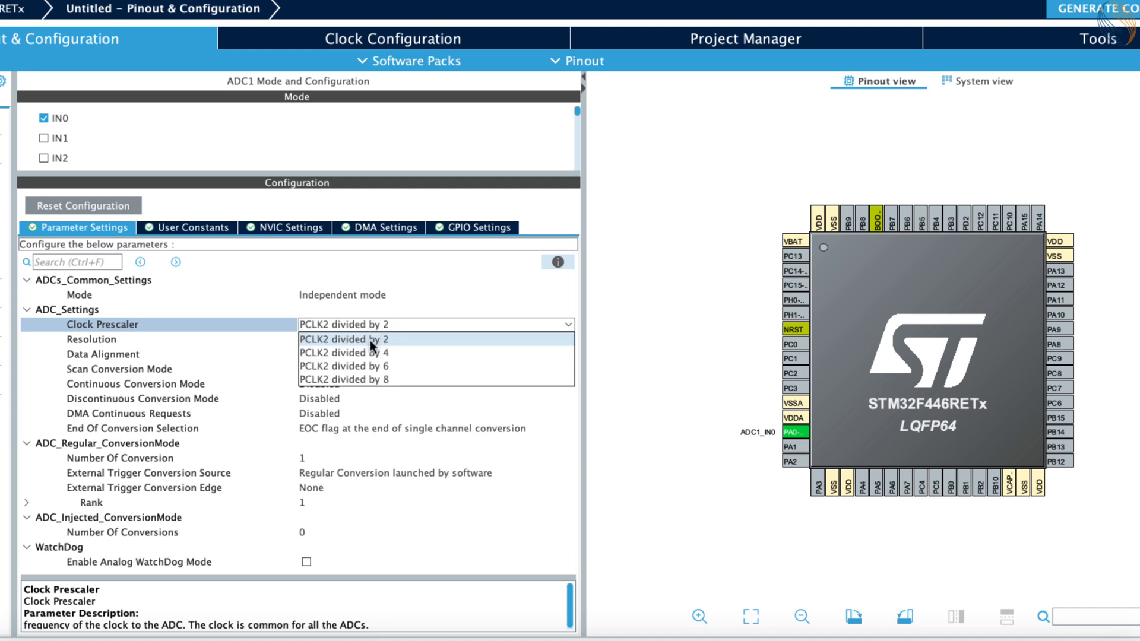
{"action": "left_click", "coordinate": [368, 377]}
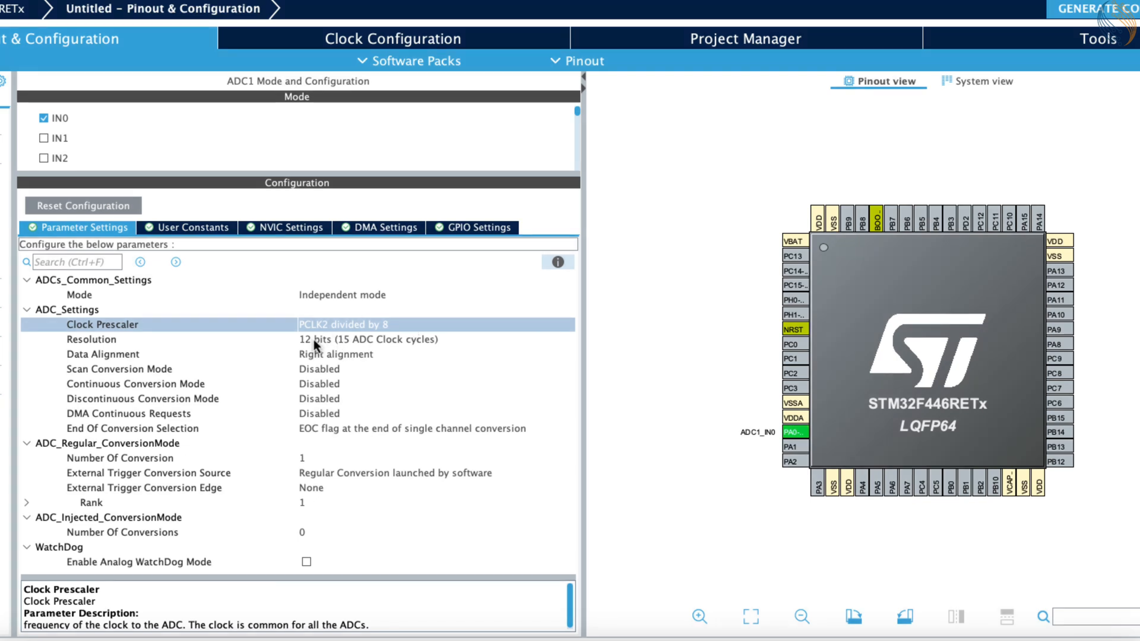
Choose Right alignment as the Data Alignment and review the resolution, scan and continuous conversion settings of ADC1.
{"action": "left_click", "coordinate": [313, 340]}
{"action": "left_click", "coordinate": [313, 339]}
{"action": "left_click", "coordinate": [318, 355]}
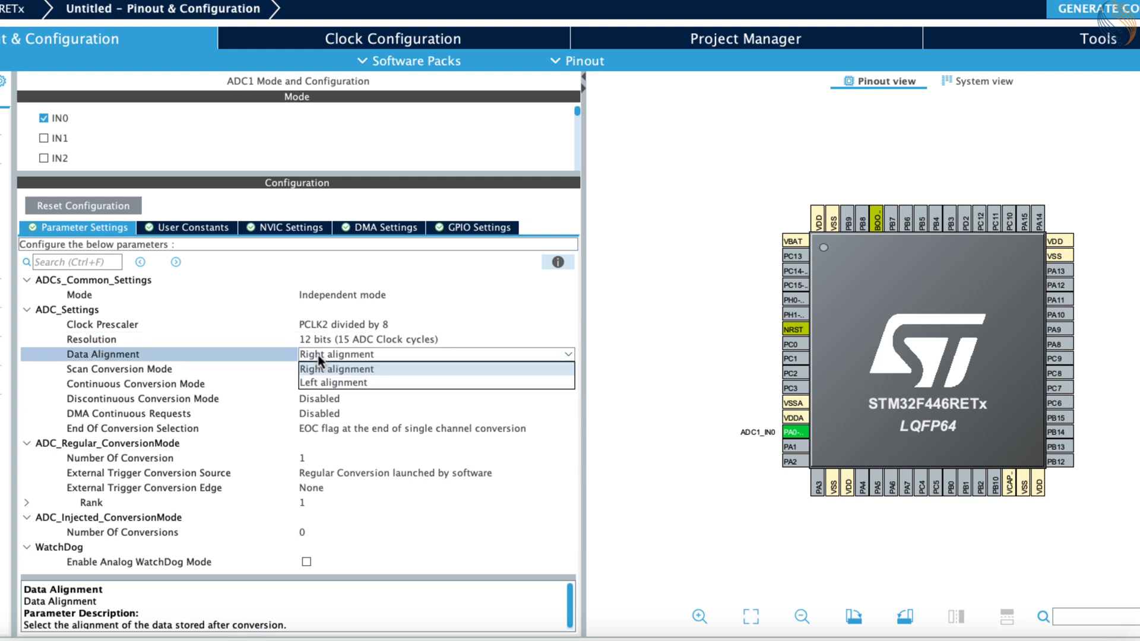
{"action": "left_click", "coordinate": [318, 357]}
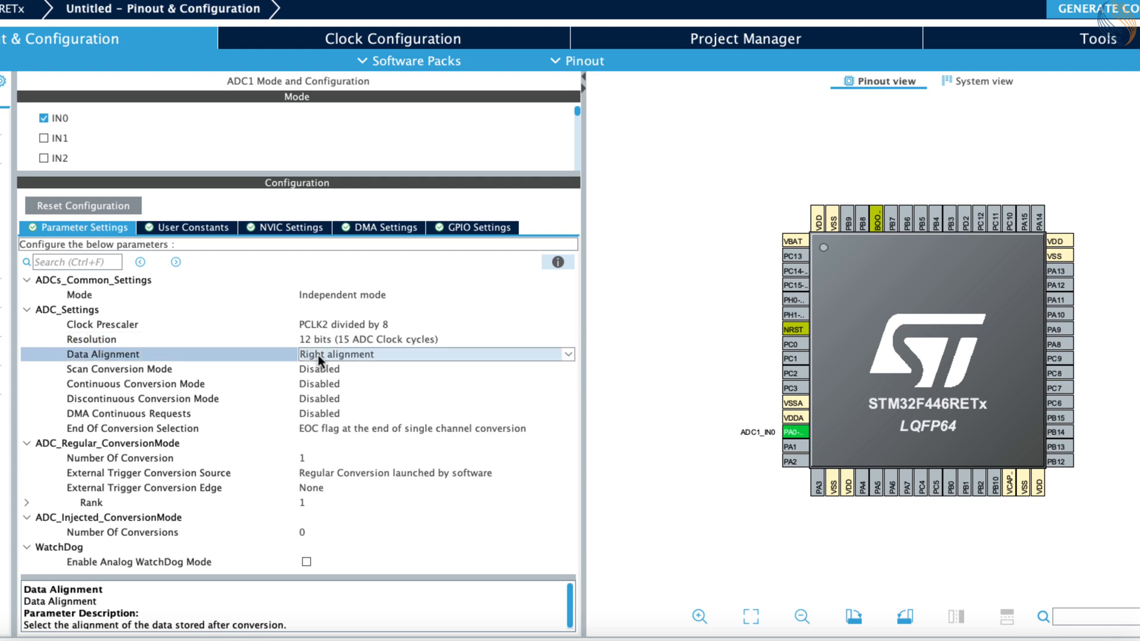
{"action": "left_click", "coordinate": [222, 369]}
{"action": "left_click", "coordinate": [213, 384]}
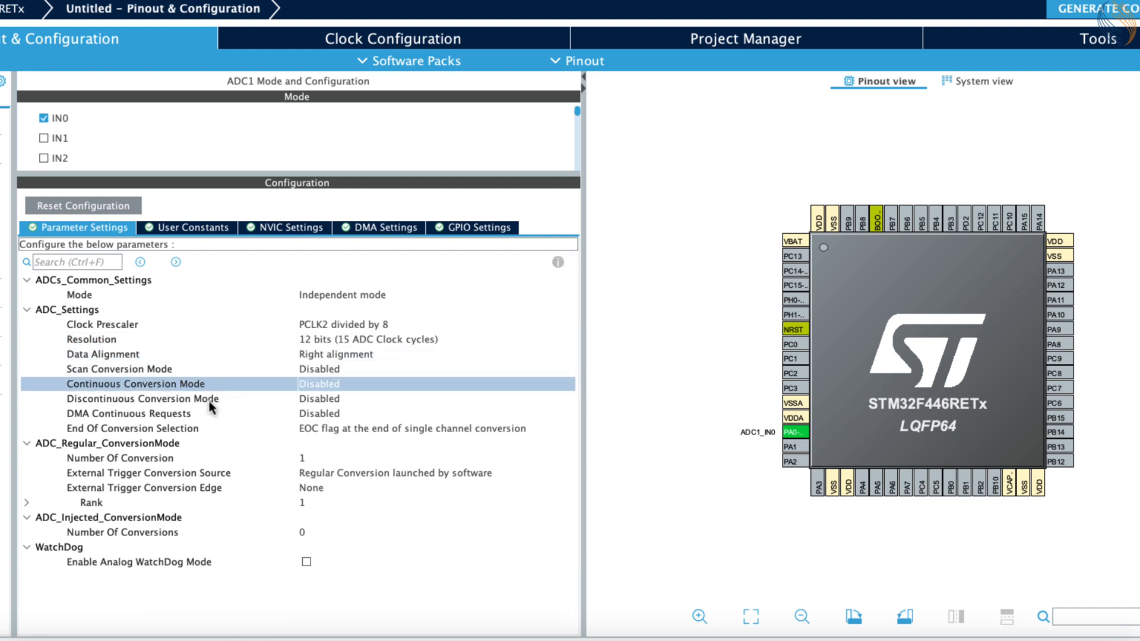
Try to enable DMA Continuous Requests and expand the Rank of the regular conversion to view its channel and sampling time.
{"action": "left_click", "coordinate": [162, 414]}
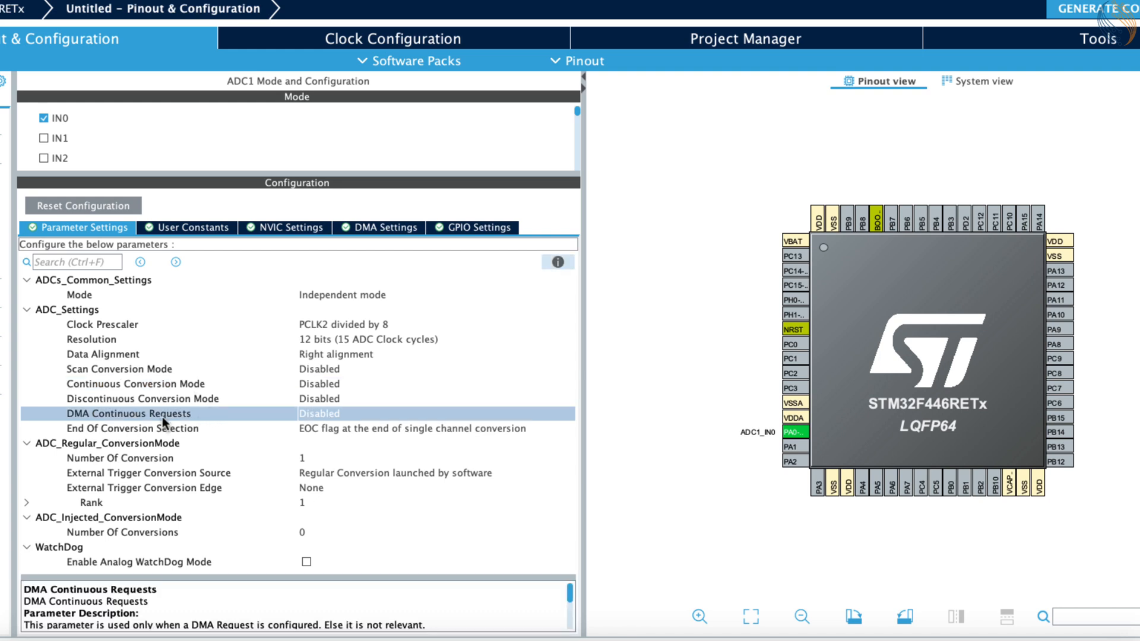
{"action": "left_click", "coordinate": [315, 413]}
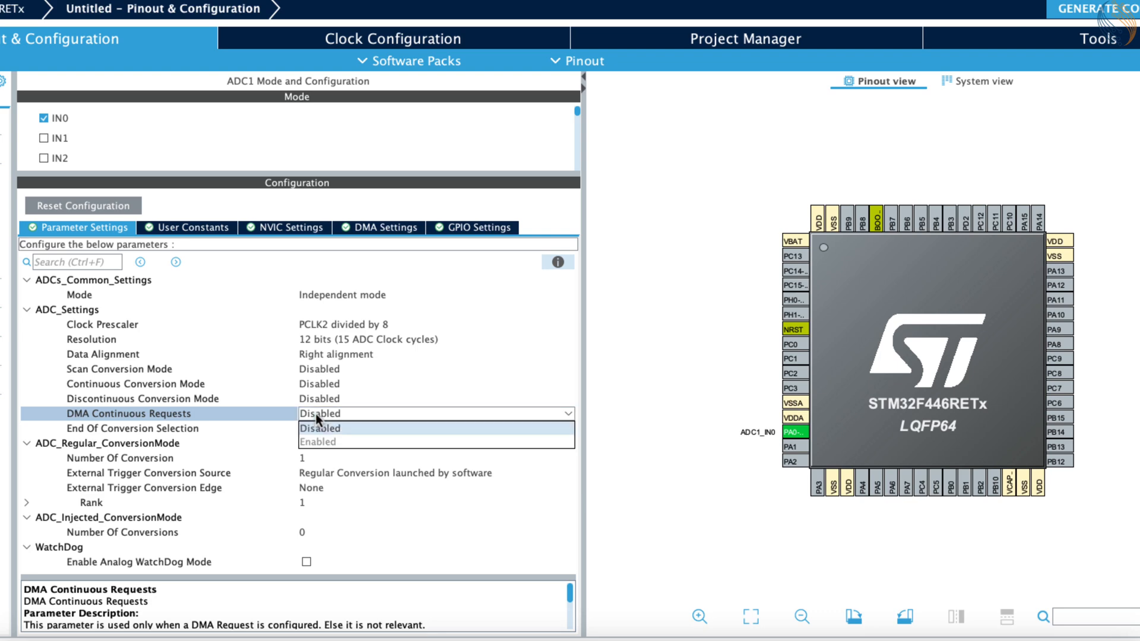
{"action": "left_click", "coordinate": [316, 442]}
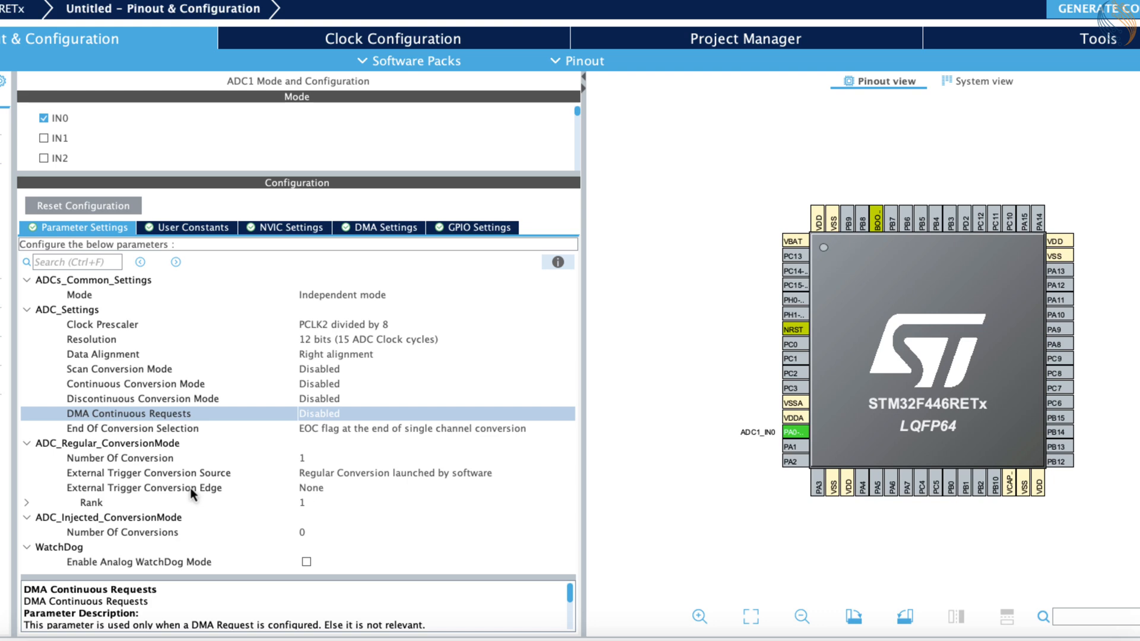
{"action": "left_click", "coordinate": [26, 503]}
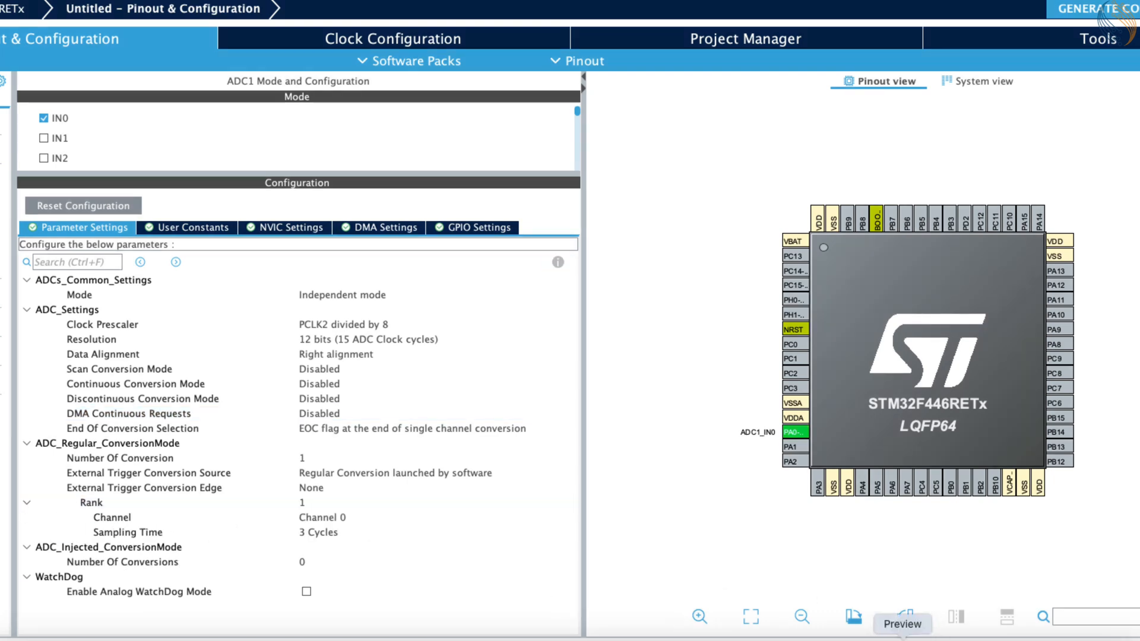
Return to the STM32H750 project, check the ADC clock, and set the ADC1 Clock Prescaler to Asynchronous clock mode divided by 10.
{"action": "left_click", "coordinate": [839, 640]}
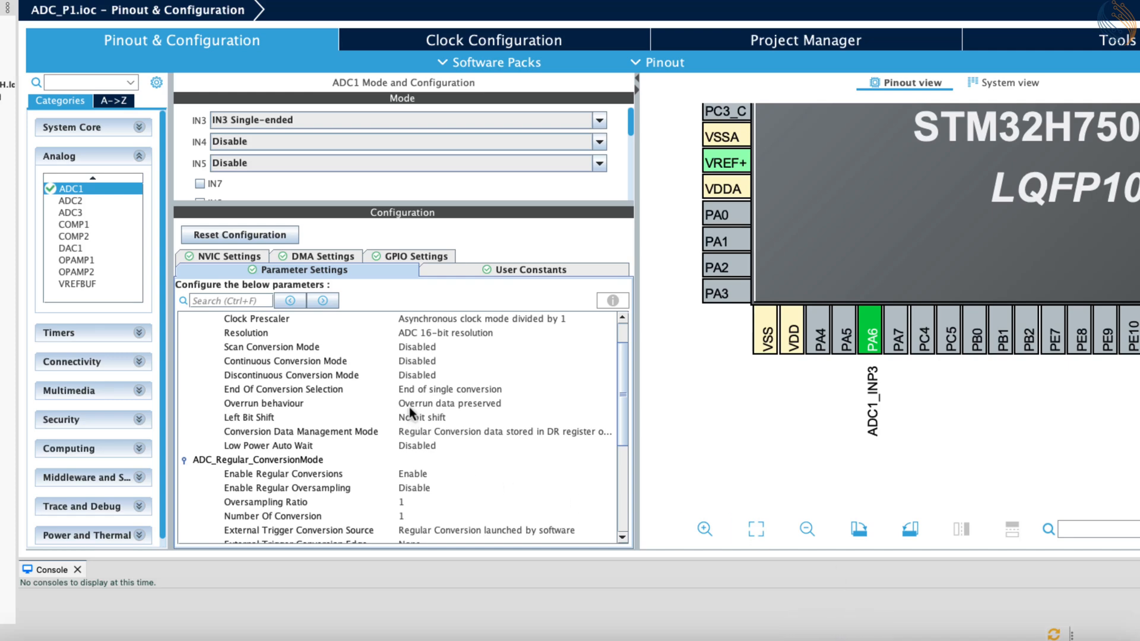
{"action": "scroll", "coordinate": [416, 388], "scroll_direction": "up", "scroll_amount": 3}
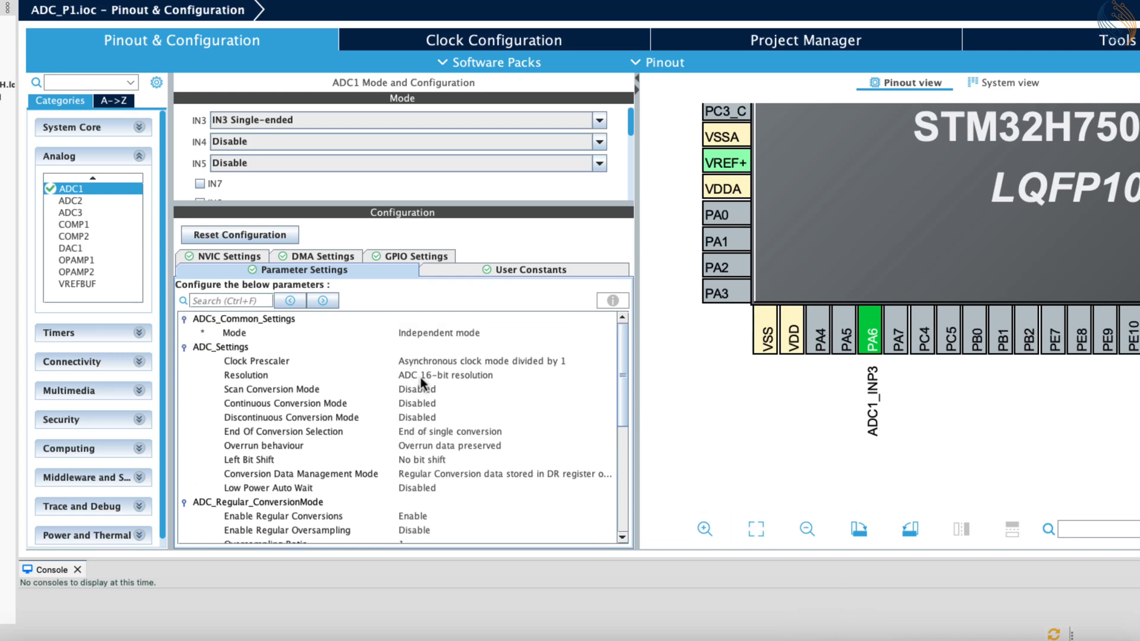
{"action": "left_click", "coordinate": [458, 362]}
{"action": "scroll", "coordinate": [461, 409], "scroll_direction": "down", "scroll_amount": 3}
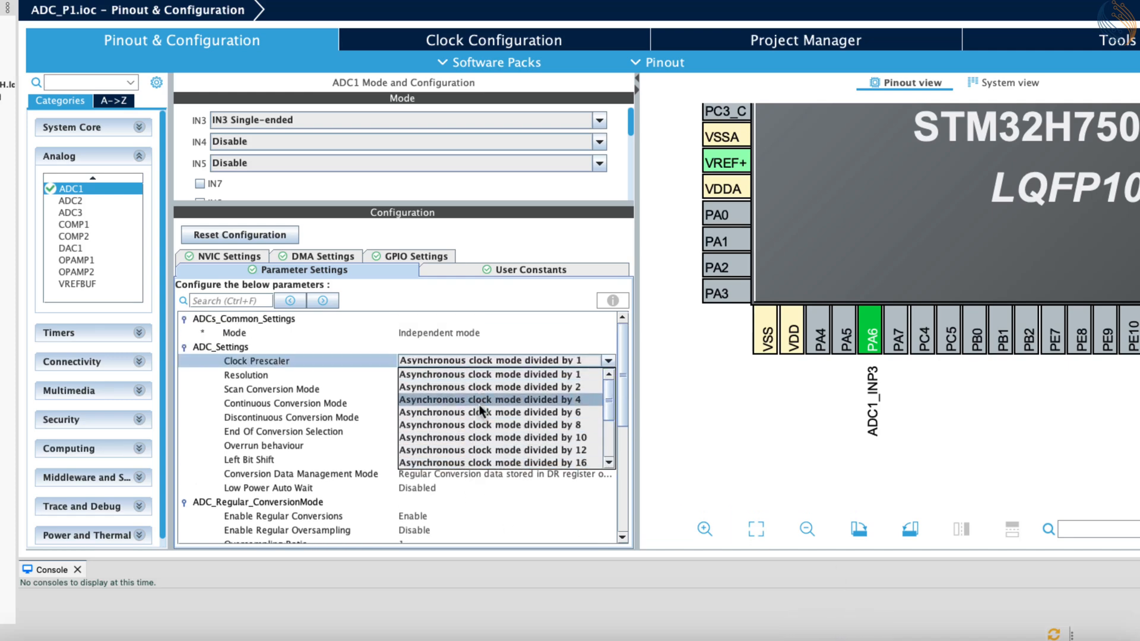
{"action": "left_click", "coordinate": [522, 40]}
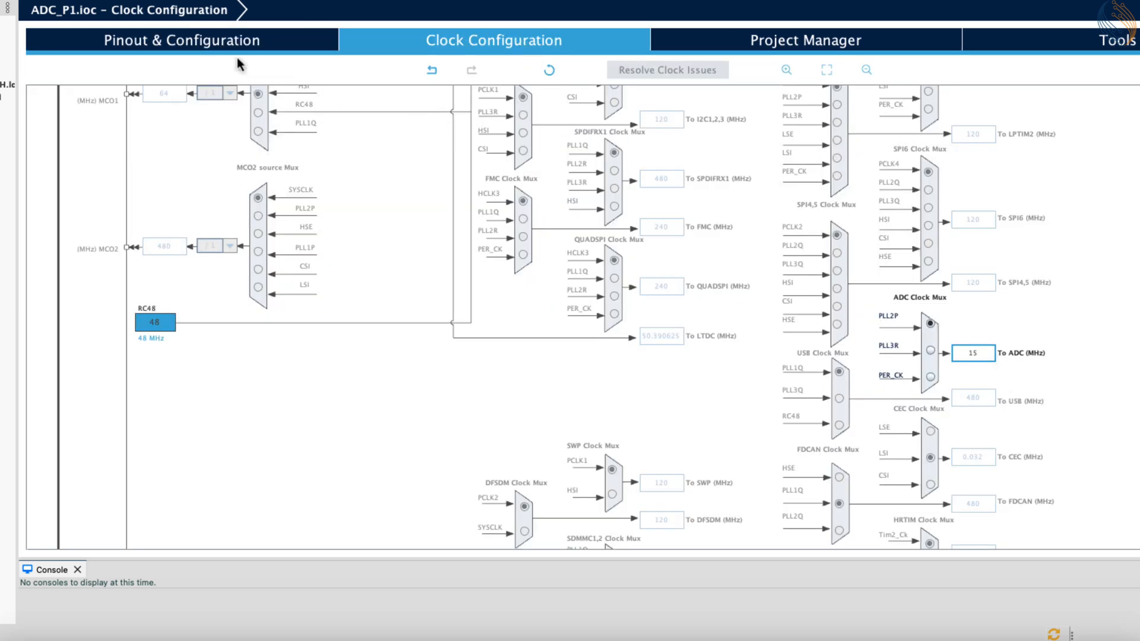
{"action": "left_click", "coordinate": [207, 43]}
{"action": "left_click", "coordinate": [496, 363]}
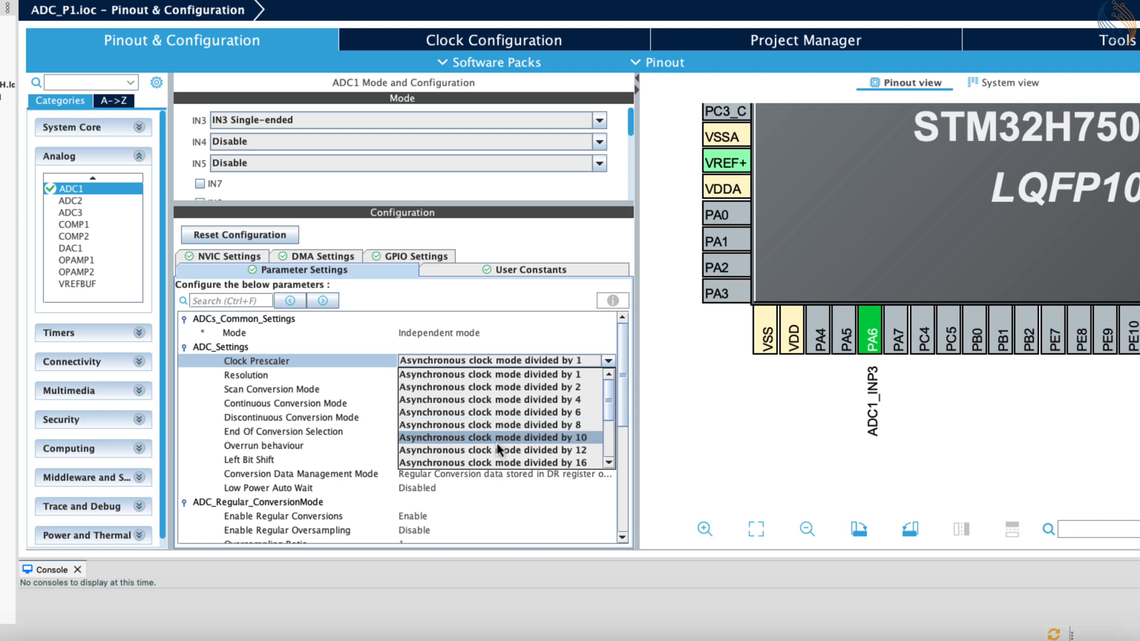
{"action": "left_click", "coordinate": [510, 413]}
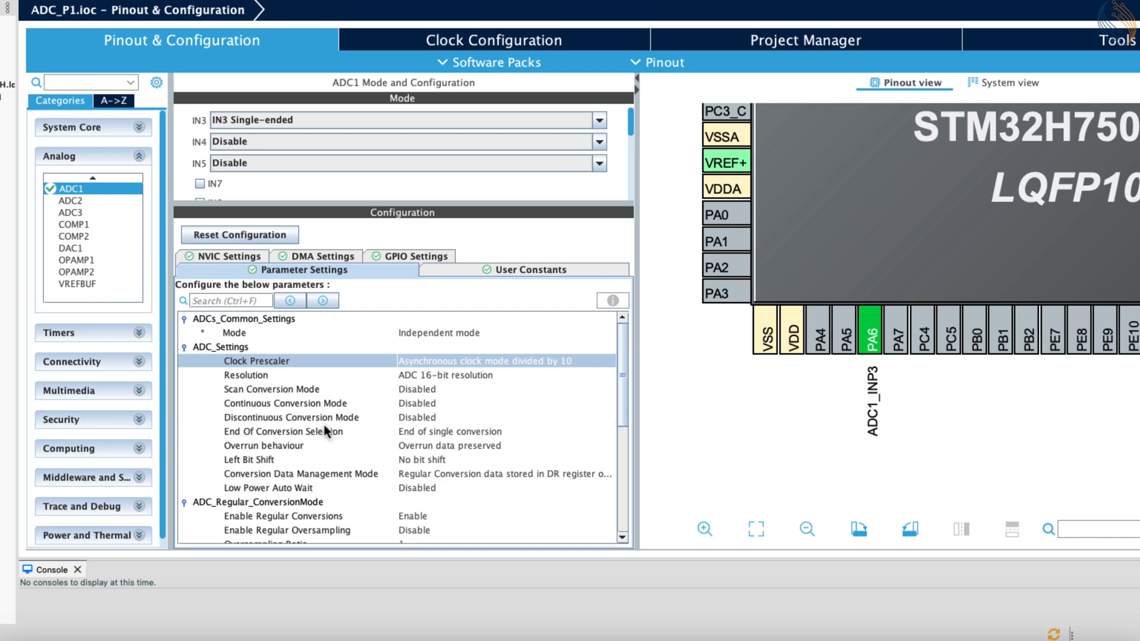
Review the remaining ADC1 parameters down to the regular conversion rank and save the ADC_P1.ioc configuration.
{"action": "scroll", "coordinate": [326, 428], "scroll_direction": "down", "scroll_amount": 1}
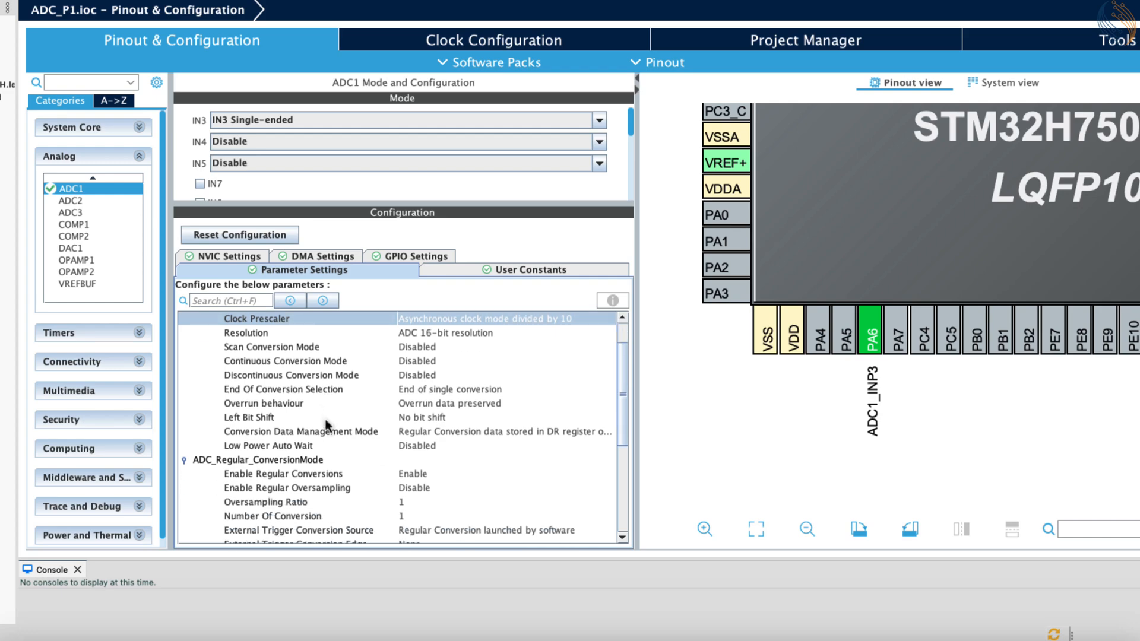
{"action": "scroll", "coordinate": [323, 389], "scroll_direction": "up", "scroll_amount": 1}
{"action": "scroll", "coordinate": [323, 393], "scroll_direction": "down", "scroll_amount": 5}
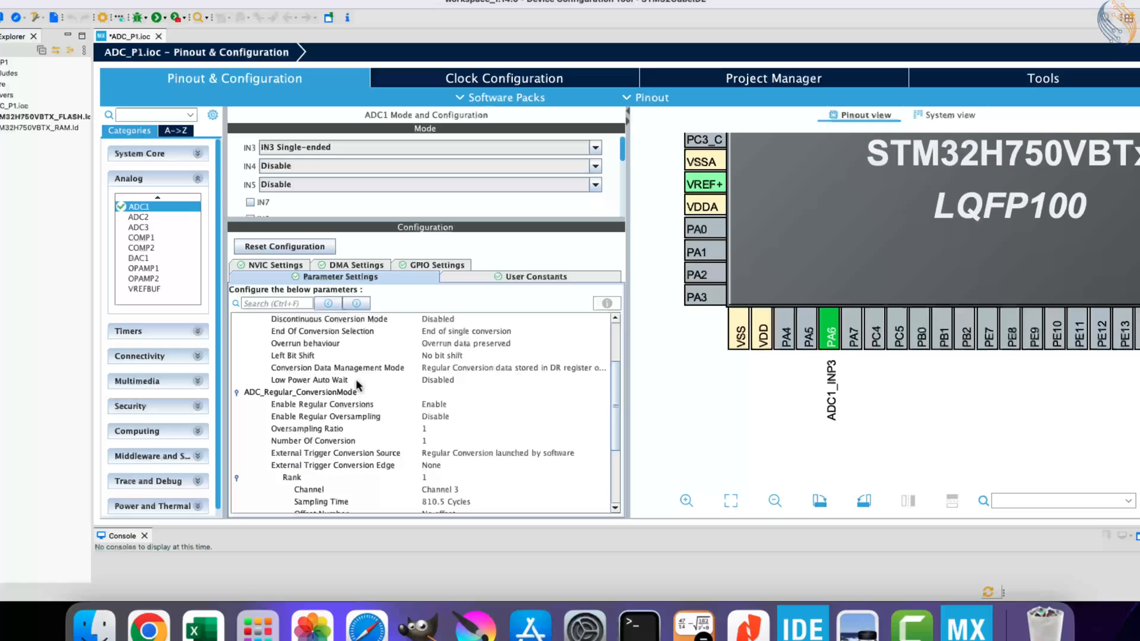
{"action": "scroll", "coordinate": [358, 384], "scroll_direction": "down", "scroll_amount": 2}
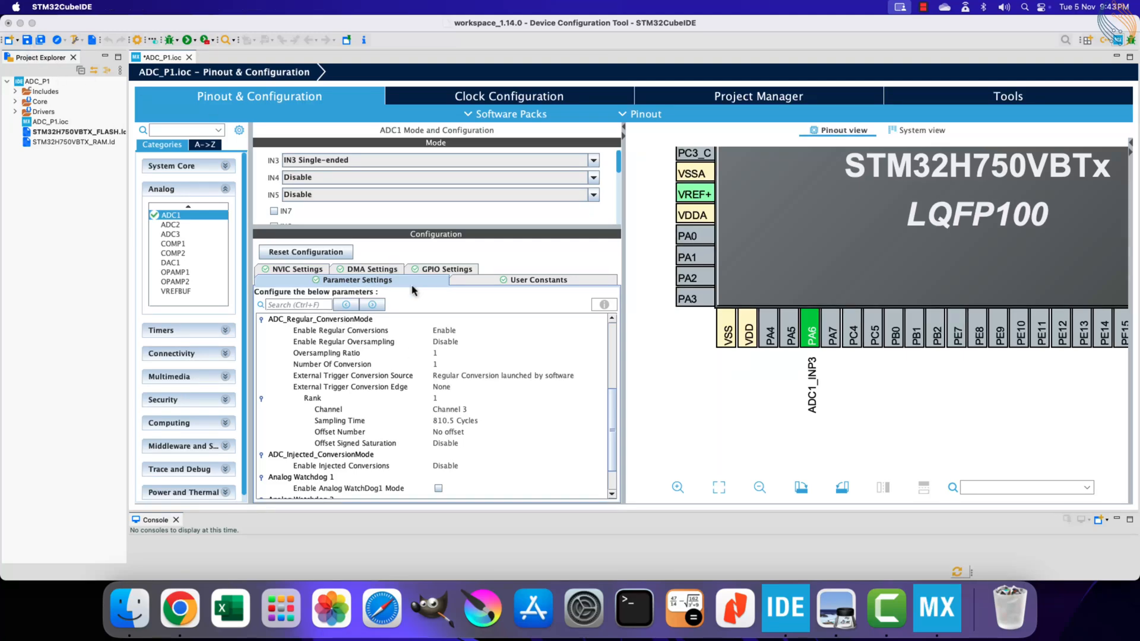
{"action": "key", "text": "super+s"}
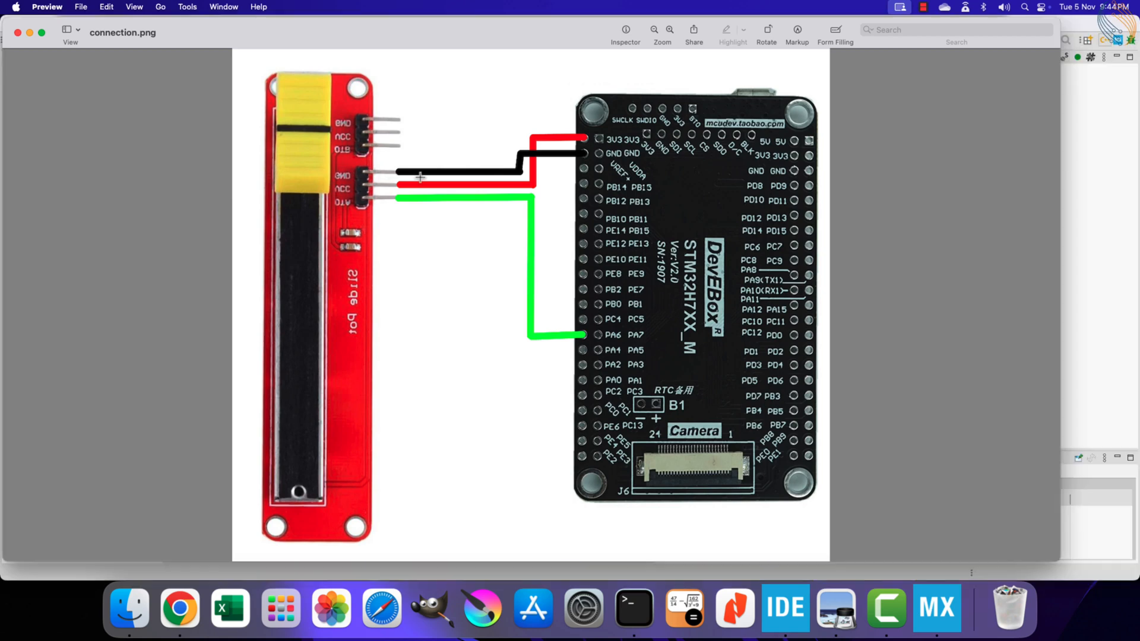
Trace the ground, supply and output wires from the slide potentiometer to the board in connection.png, and close the image.
{"action": "left_click", "coordinate": [399, 171]}
{"action": "left_click", "coordinate": [576, 155]}
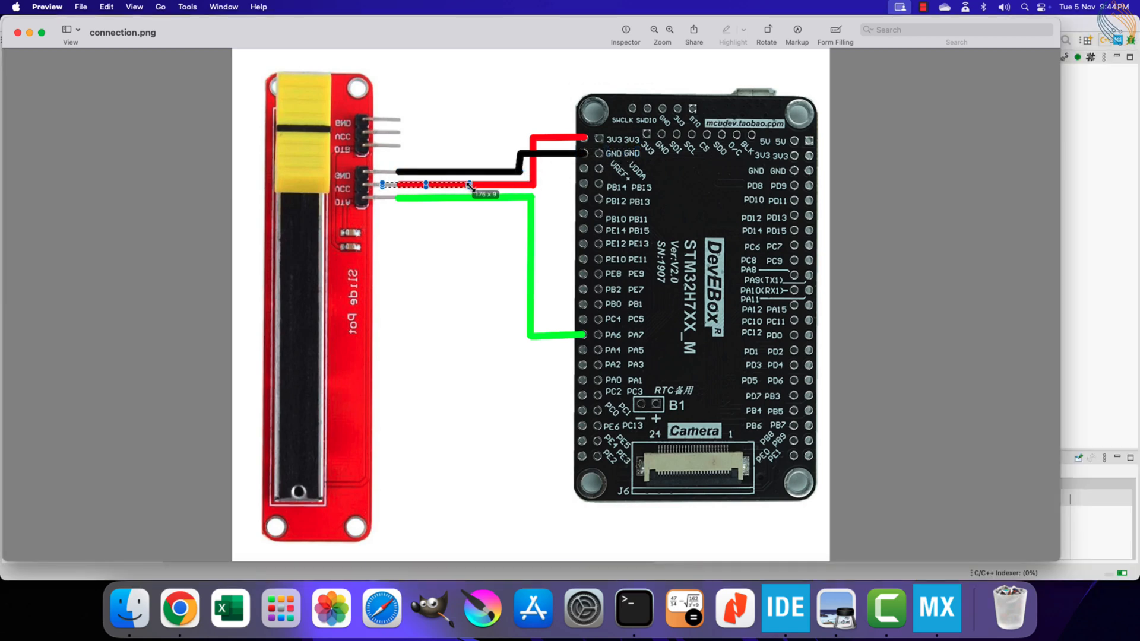
{"action": "left_click", "coordinate": [579, 137]}
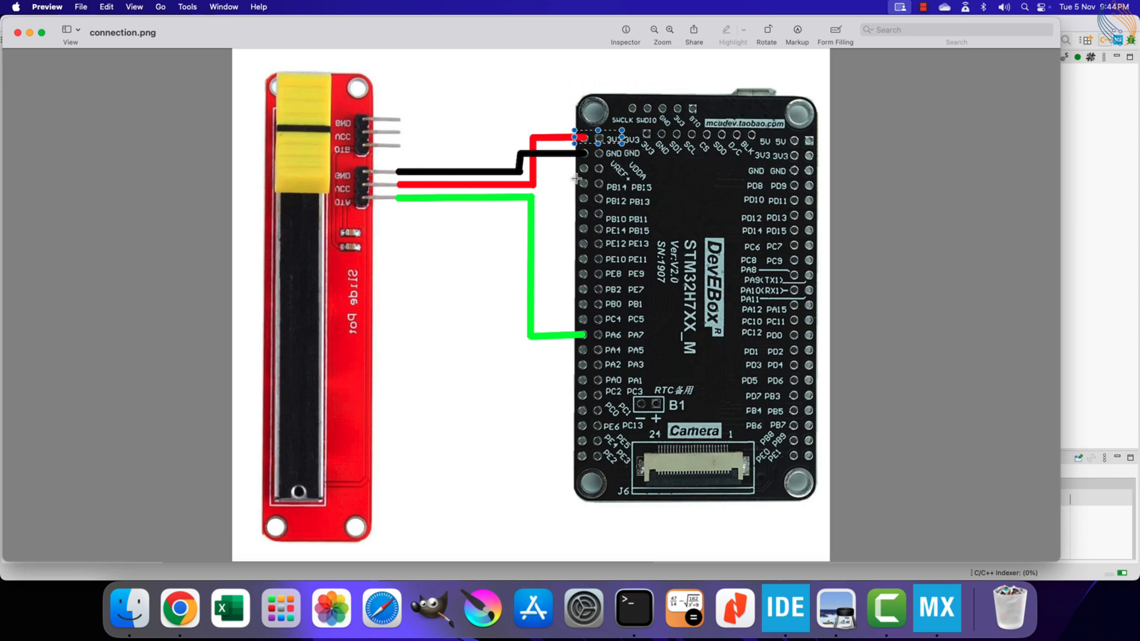
{"action": "left_click", "coordinate": [397, 198]}
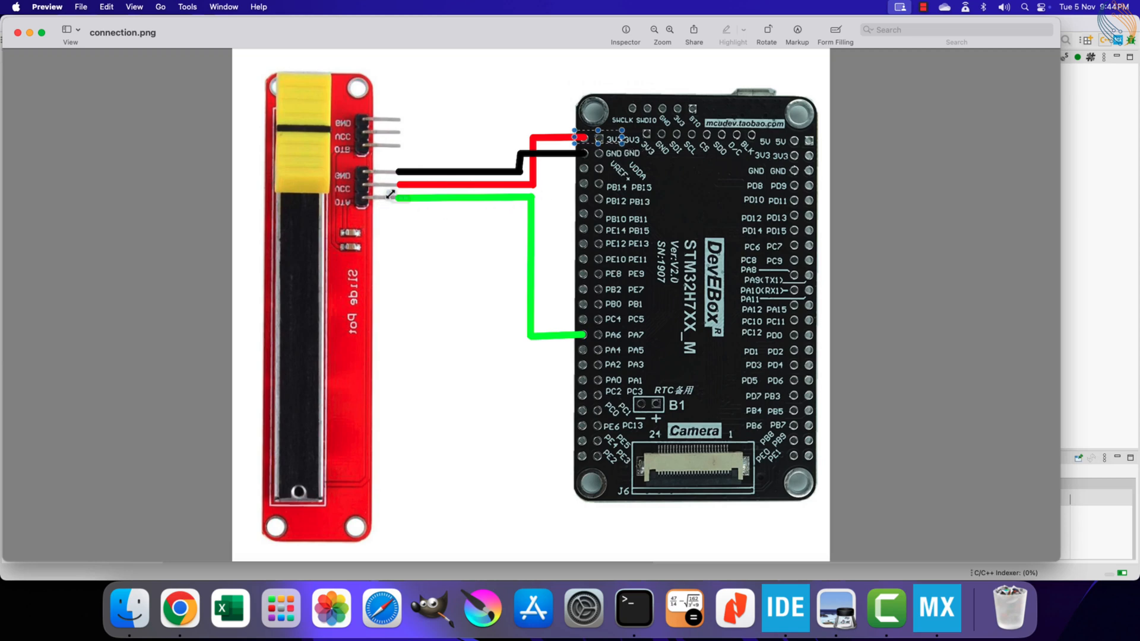
{"action": "left_click", "coordinate": [579, 335]}
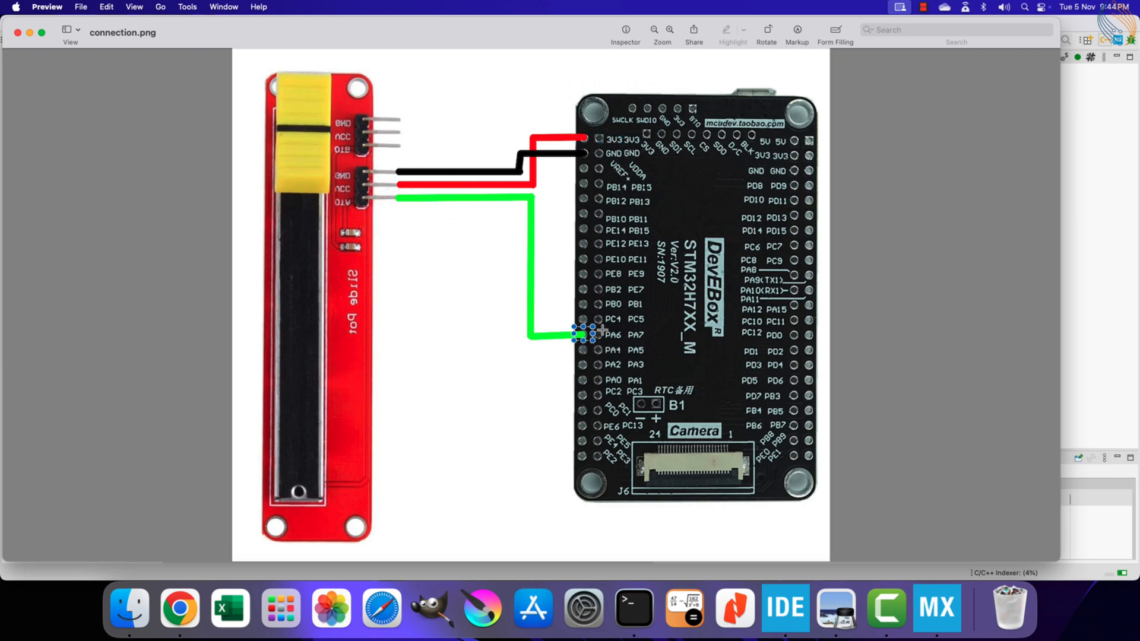
{"action": "mouse_move", "coordinate": [602, 327]}
{"action": "left_mouse_down"}
{"action": "mouse_move", "coordinate": [623, 340]}
{"action": "mouse_move", "coordinate": [597, 328]}
{"action": "left_mouse_up"}
{"action": "left_click", "coordinate": [623, 340]}
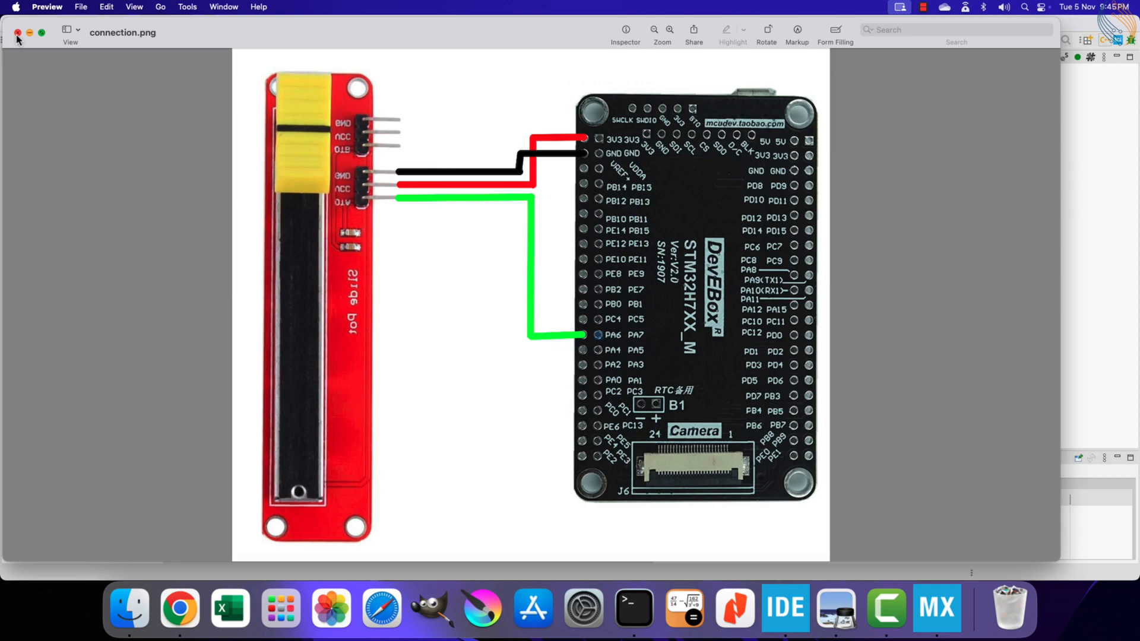
{"action": "left_click", "coordinate": [18, 34]}
Declare the global variable uint16_t ADC_VAL = 0; in the USER CODE 0 section of main.c and save the file.
{"action": "scroll", "coordinate": [297, 240], "scroll_direction": "up", "scroll_amount": 3}
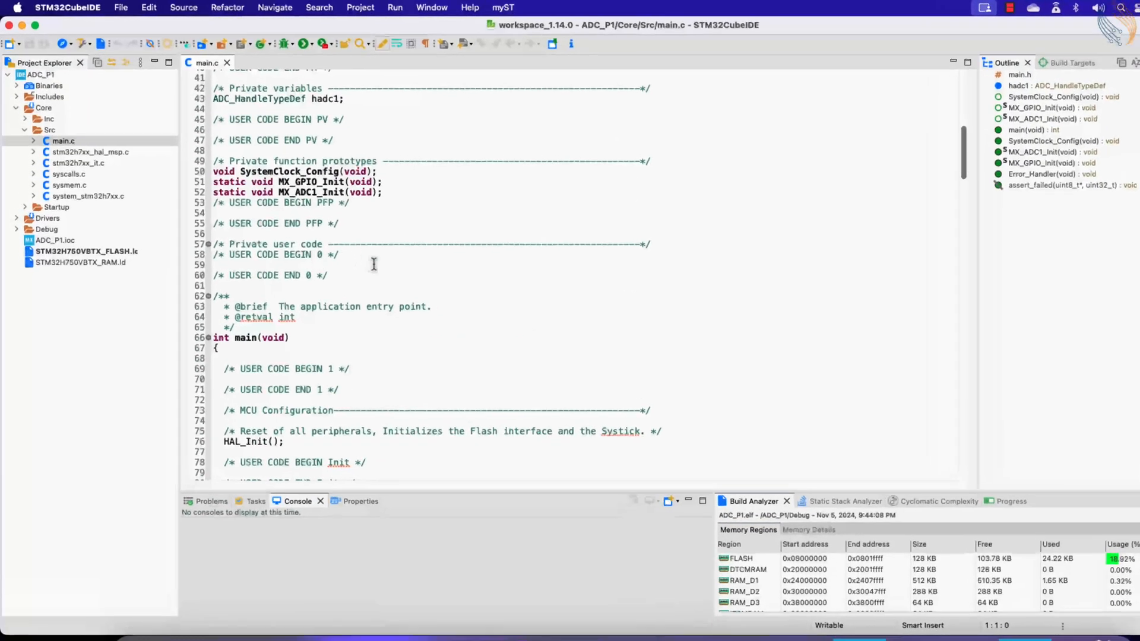
{"action": "key", "text": "Return"}
{"action": "key", "text": "Return"}
{"action": "type", "text": "uint"}
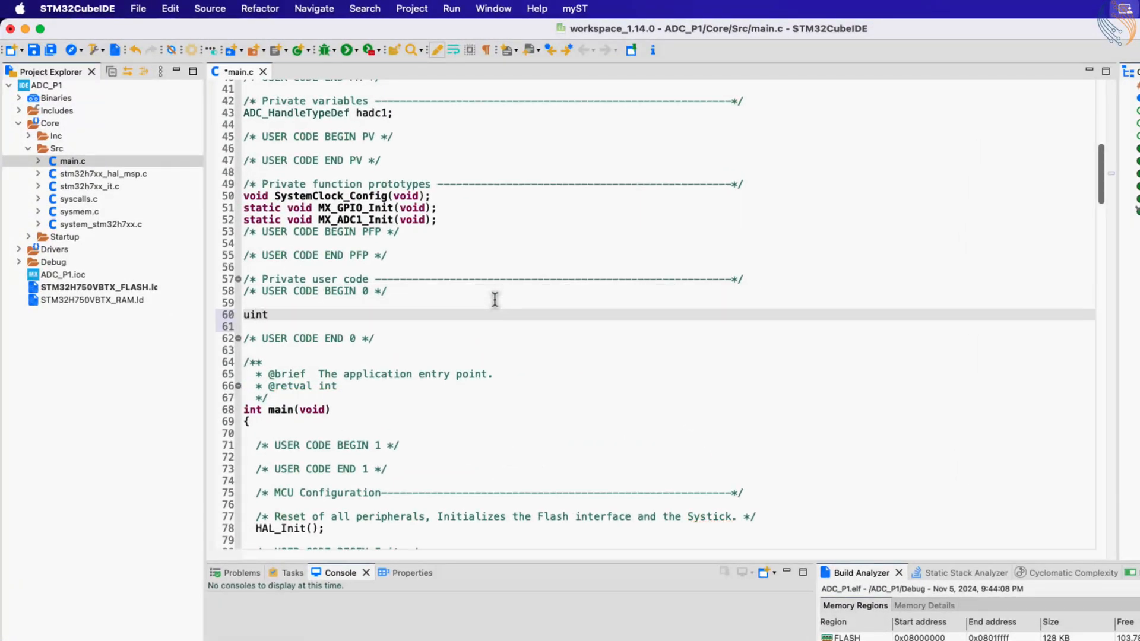
{"action": "type", "text": "16"}
{"action": "key", "text": "ctrl+space"}
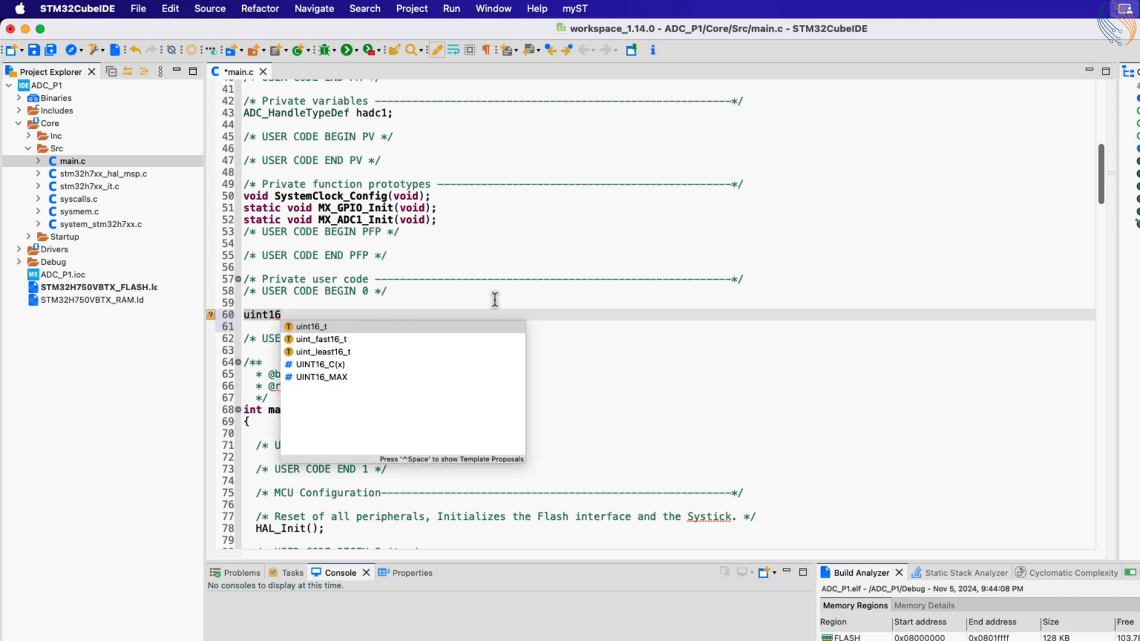
{"action": "key", "text": "Return"}
{"action": "type", "text": "ADC"}
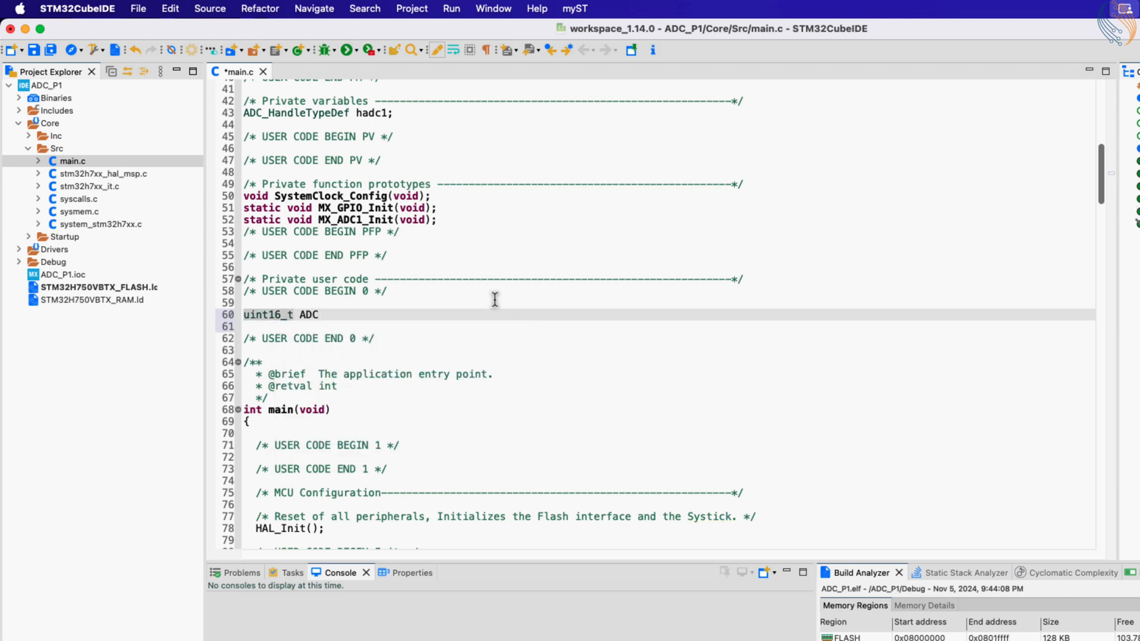
{"action": "type", "text": "_VAL = 0;"}
{"action": "key", "text": "ctrl+s"}
Add HAL_ADC_Start(&hadc1); below USER CODE BEGIN 3 inside the infinite while loop.
{"action": "scroll", "coordinate": [389, 332], "scroll_direction": "down", "scroll_amount": 10}
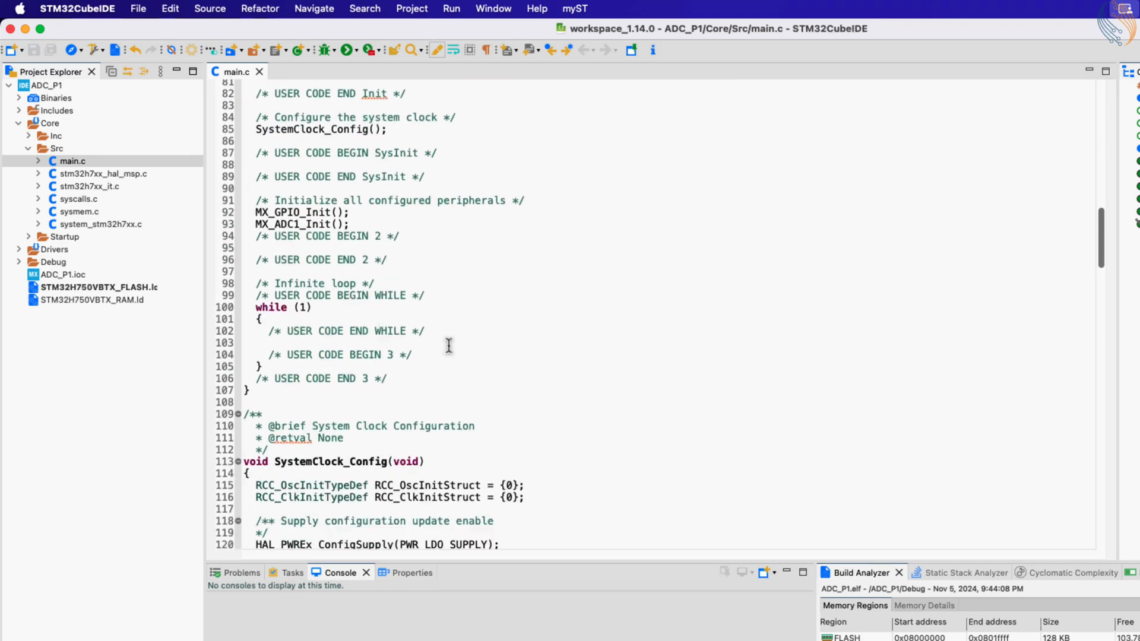
{"action": "left_click", "coordinate": [521, 356]}
{"action": "key", "text": "Return"}
{"action": "key", "text": "Return"}
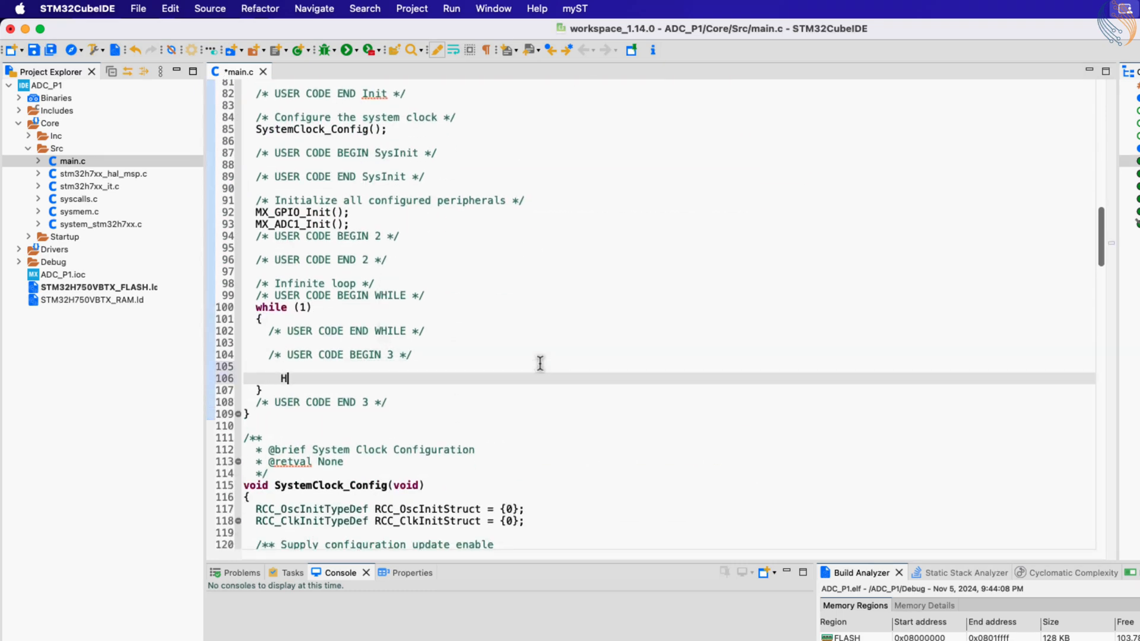
{"action": "type", "text": "HAL_ADC_STart"}
{"action": "key", "text": "ctrl+space"}
{"action": "key", "text": "Return"}
{"action": "type", "text": "&hadc1)"}
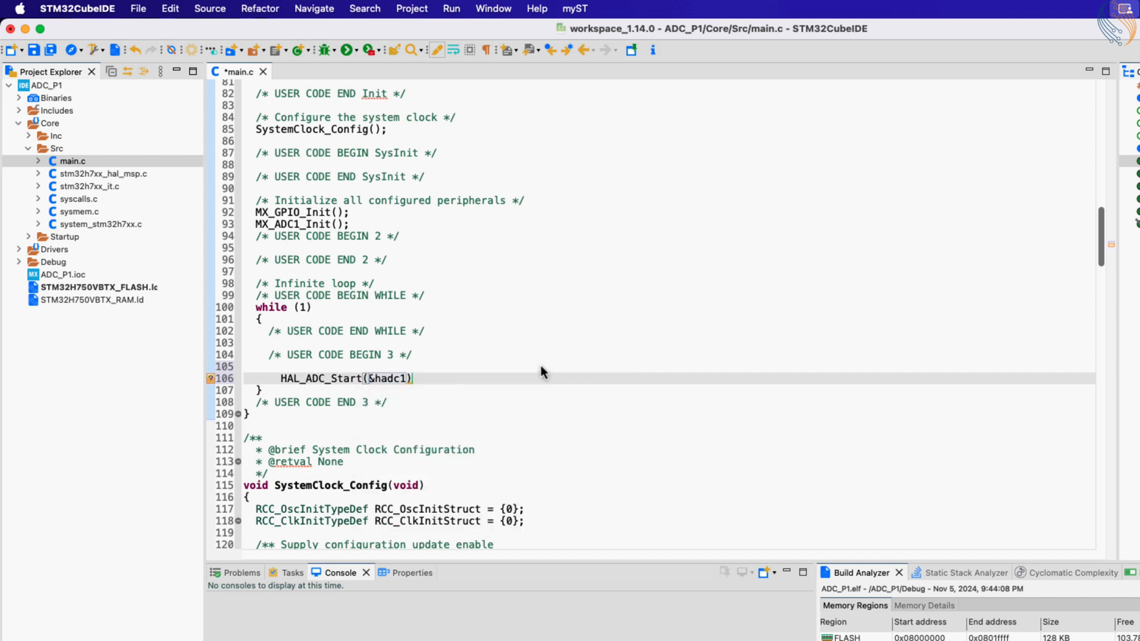
{"action": "type", "text": ";"}
Add HAL_ADC_PollForConversion(&hadc1, 100); on the line below the ADC start call.
{"action": "key", "text": "Return"}
{"action": "type", "text": "HAL_AD"}
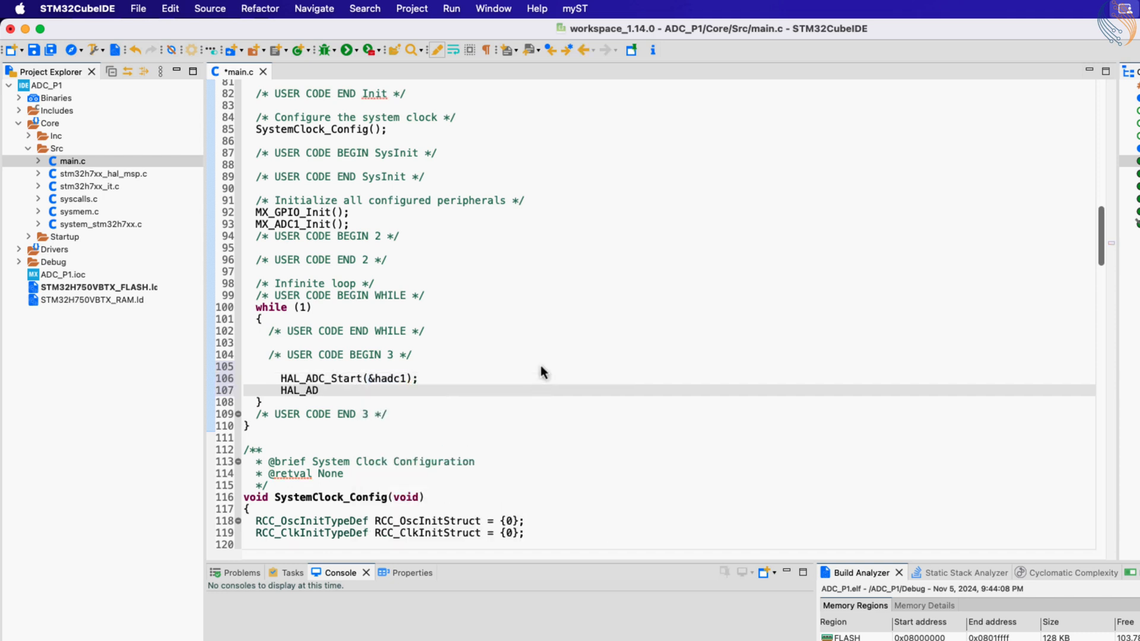
{"action": "type", "text": "C_PollFor"}
{"action": "key", "text": "ctrl+space"}
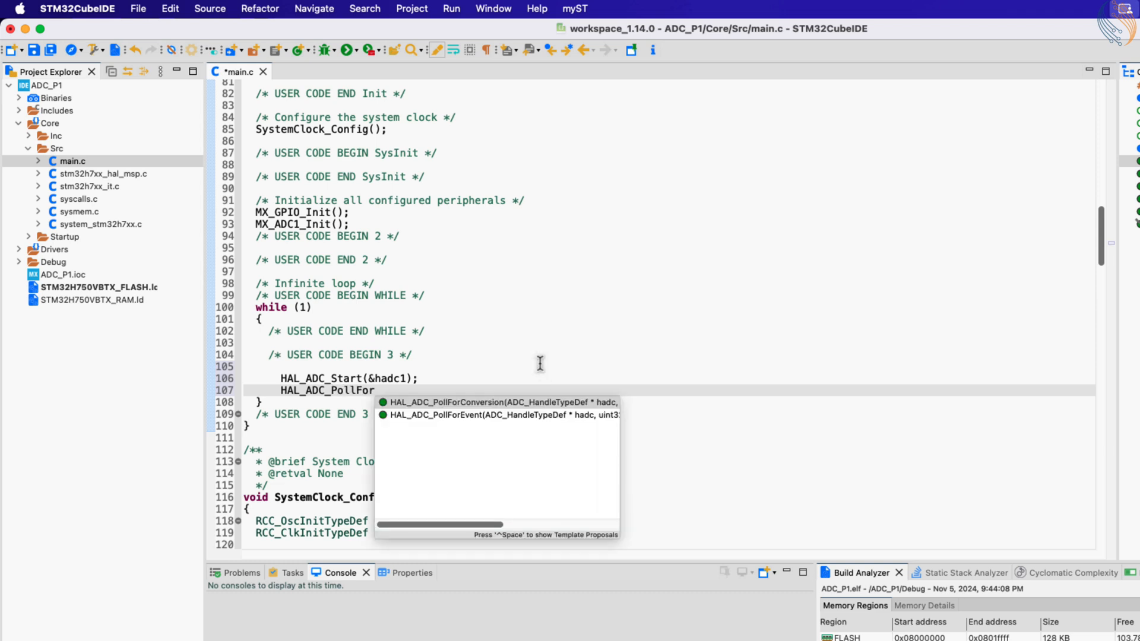
{"action": "key", "text": "Return"}
{"action": "key", "text": "Return"}
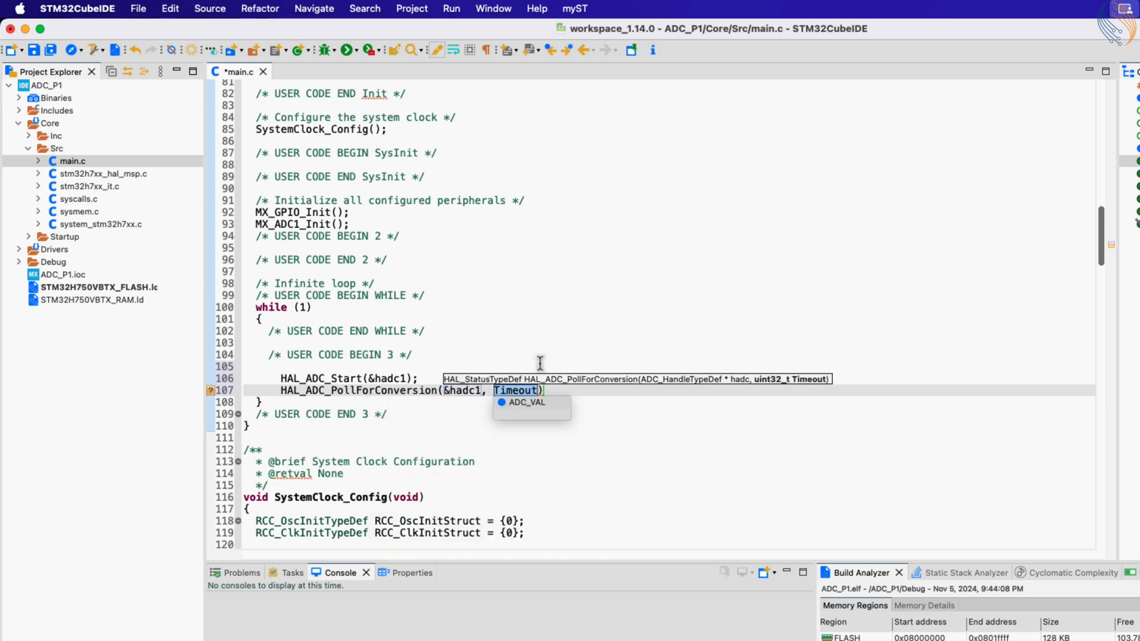
{"action": "type", "text": "100);"}
Store the conversion result below the polling call with ADC_VAL = HAL_ADC_GetValue(&hadc1);.
{"action": "key", "text": "Return"}
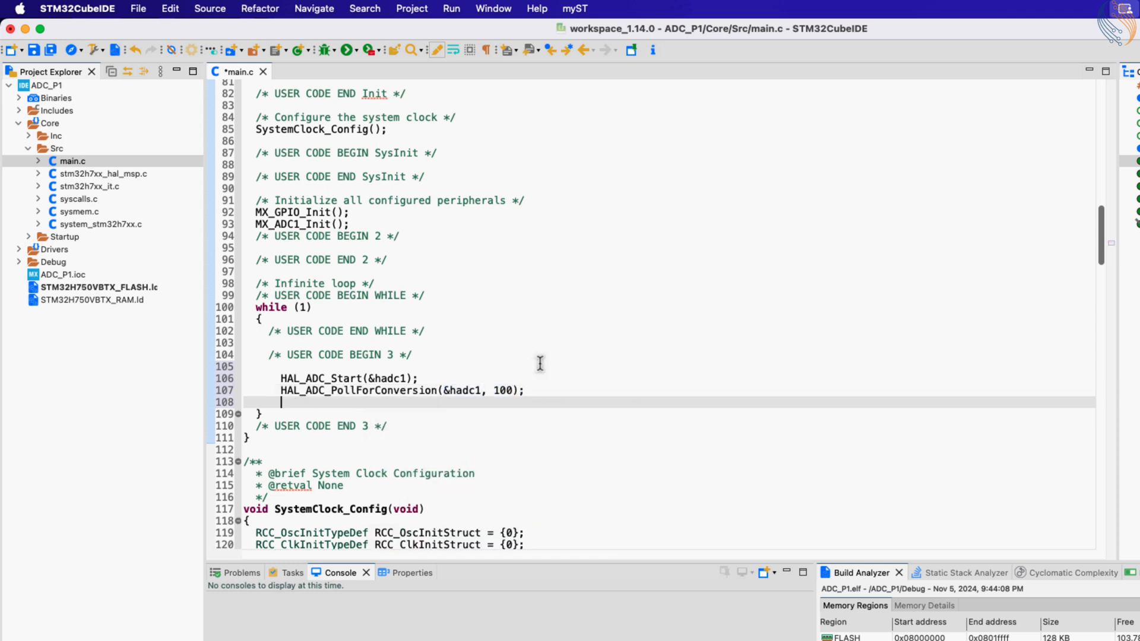
{"action": "type", "text": "ADC_VAL = HAL_ADC_Get"}
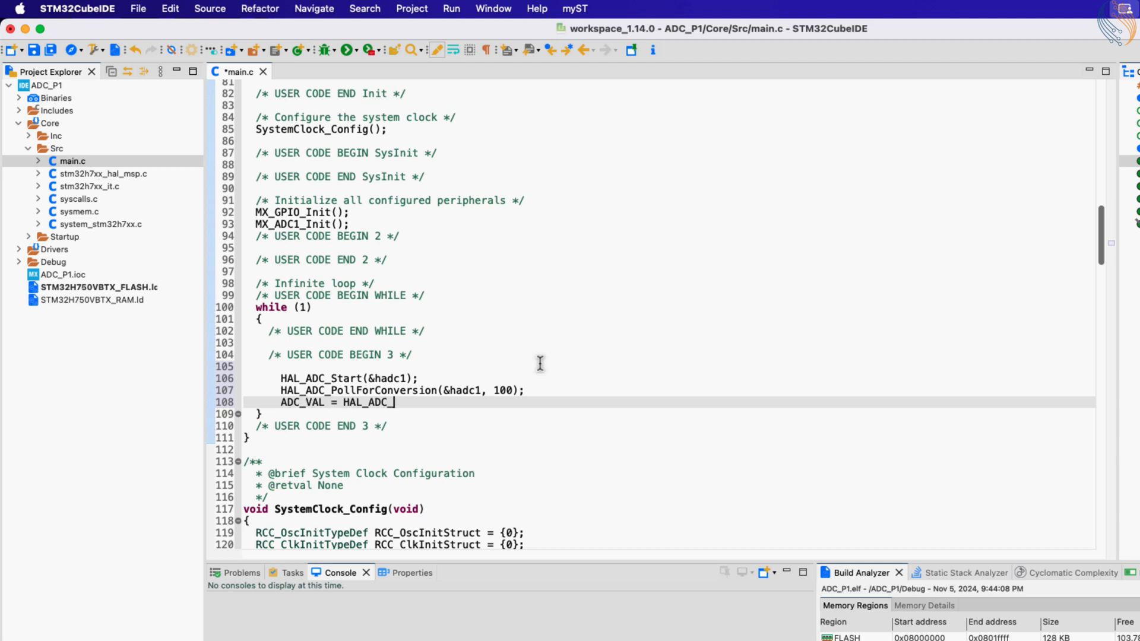
{"action": "key", "text": "ctrl+space"}
{"action": "key", "text": "Down"}
{"action": "key", "text": "Down"}
{"action": "key", "text": "Return"}
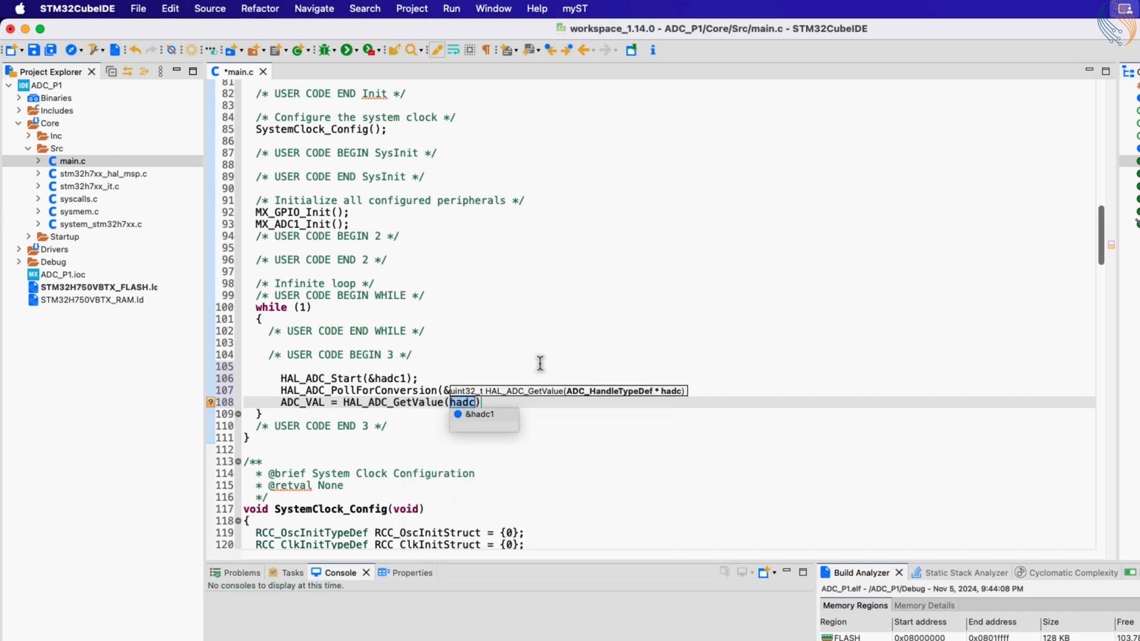
{"action": "type", "text": ";"}
Add HAL_ADC_Stop(&hadc1); below the line that reads the ADC value.
{"action": "key", "text": "Return"}
{"action": "type", "text": "HAL_AD"}
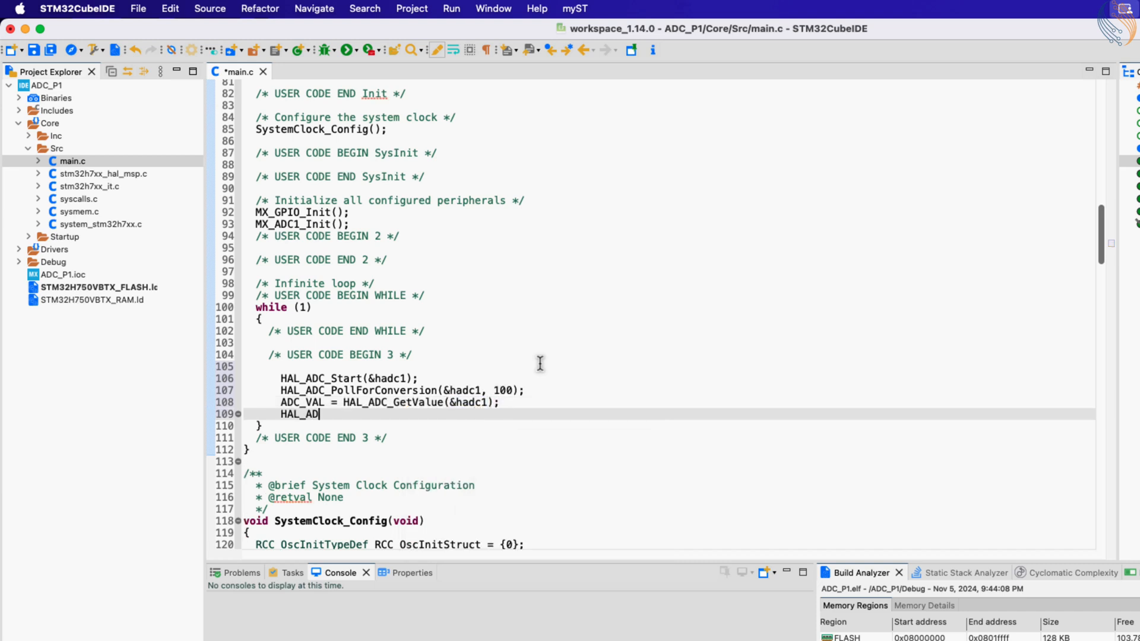
{"action": "type", "text": "C_Stop"}
{"action": "key", "text": "ctrl+space"}
{"action": "key", "text": "Return"}
{"action": "key", "text": "Return"}
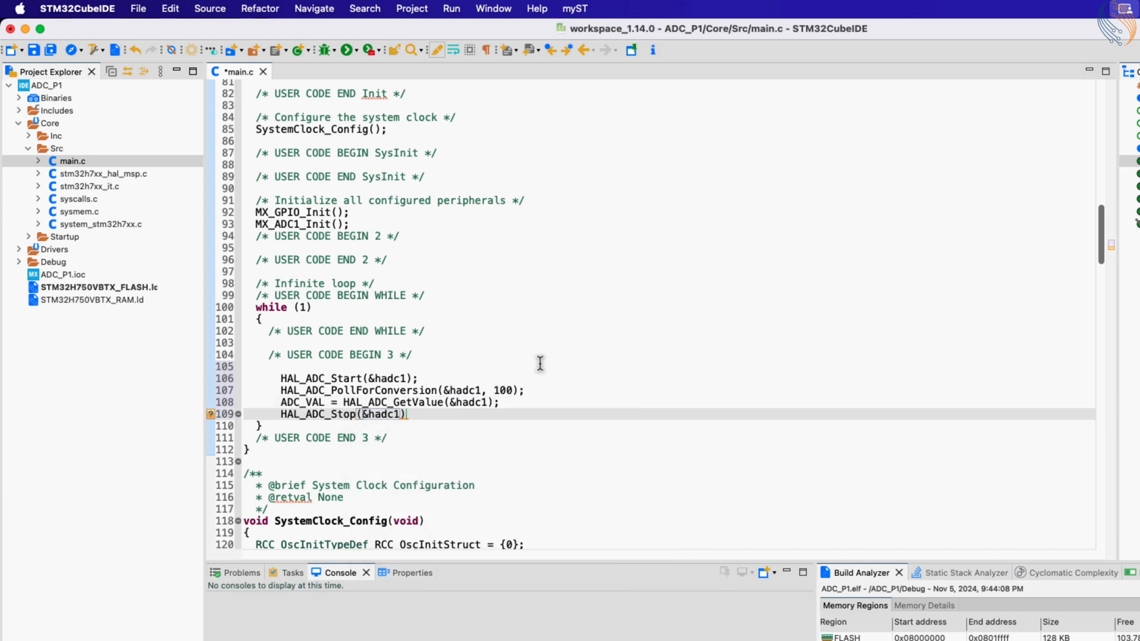
{"action": "type", "text": ";"}
Leave a blank line after the ADC stop call, and add HAL_Delay(500); and count++; at the end of the loop.
{"action": "key", "text": "Return"}
{"action": "key", "text": "Return"}
{"action": "type", "text": "HAL_De"}
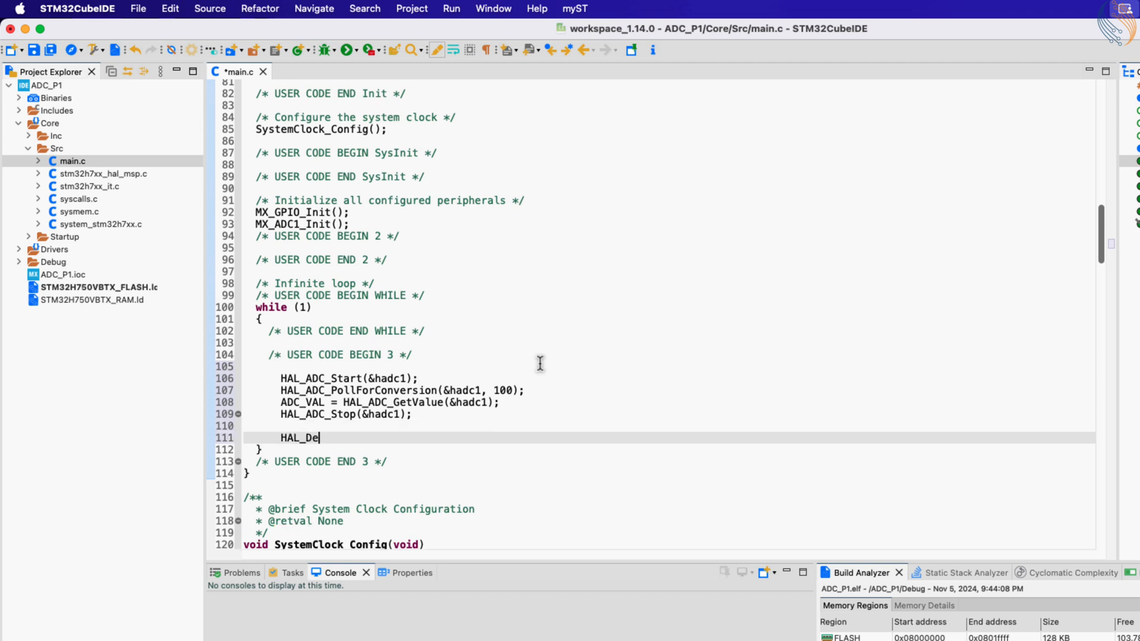
{"action": "key", "text": "ctrl+space"}
{"action": "key", "text": "Return"}
{"action": "type", "text": "500"}
{"action": "key", "text": "Return"}
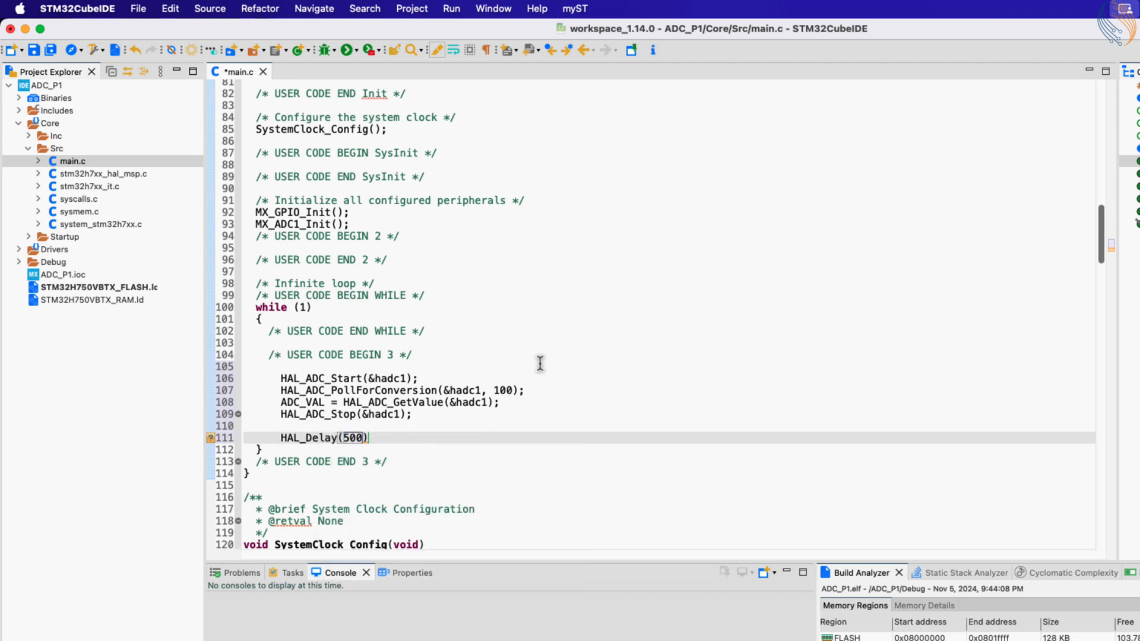
{"action": "type", "text": ";"}
{"action": "key", "text": "Return"}
{"action": "type", "text": "count++;"}
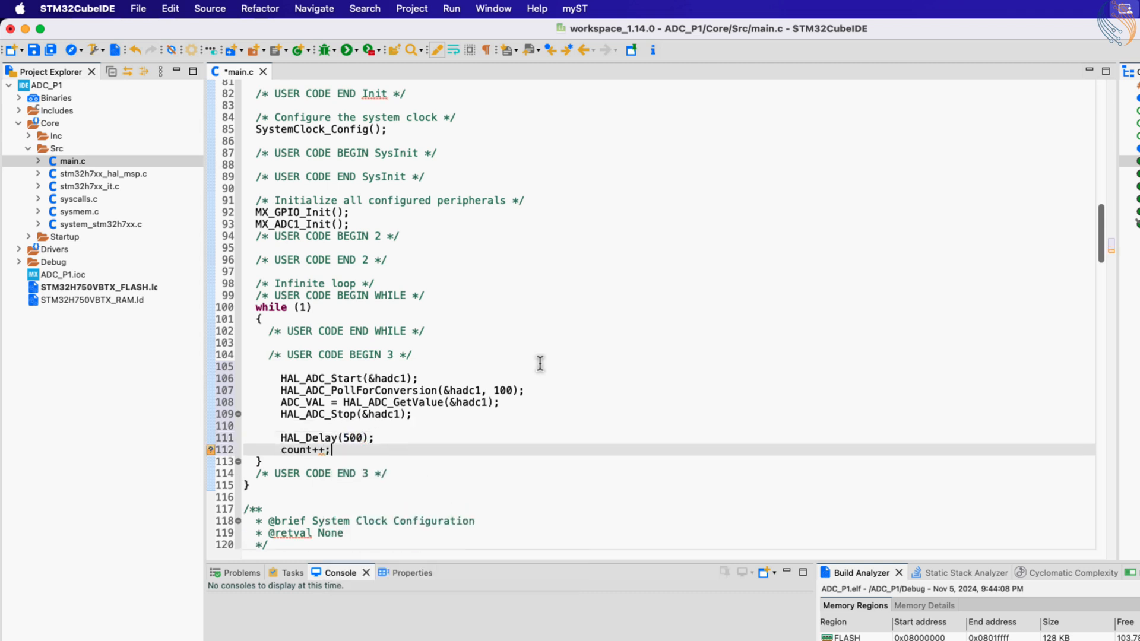
Declare int count = 0; below the ADC_VAL variable in the USER CODE 0 section.
{"action": "scroll", "coordinate": [400, 310], "scroll_direction": "up", "scroll_amount": 7}
{"action": "scroll", "coordinate": [401, 310], "scroll_direction": "up", "scroll_amount": 7}
{"action": "left_click", "coordinate": [437, 331]}
{"action": "key", "text": "Return"}
{"action": "type", "text": "int count ="}
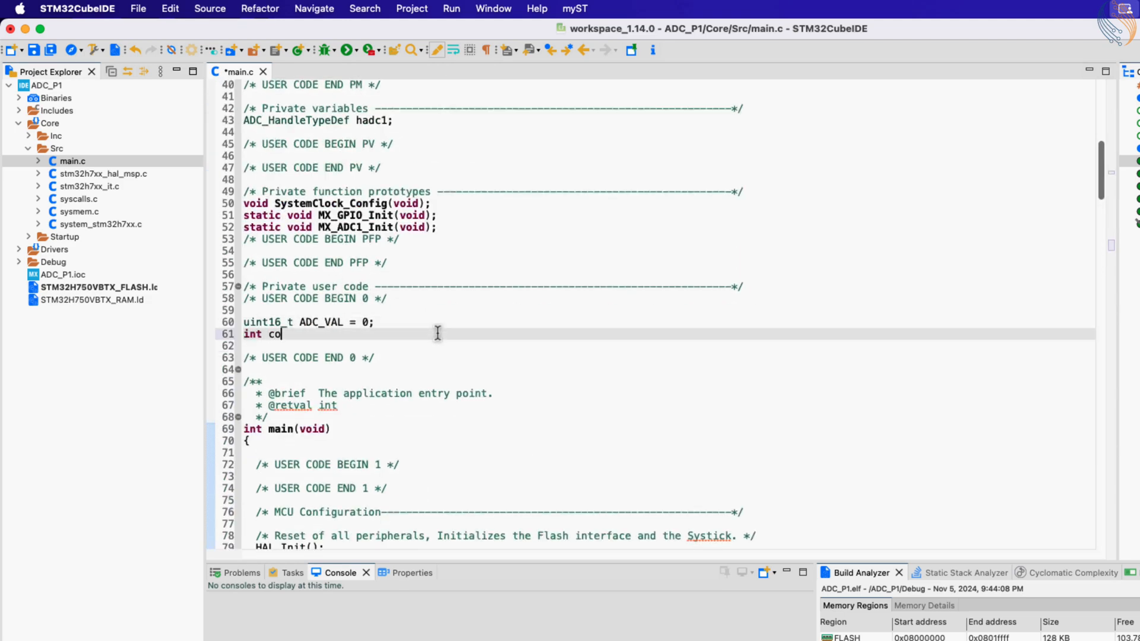
{"action": "type", "text": " 0;"}
Build the project and launch a debug session with the ADC_P1 Debug configuration.
{"action": "key", "text": "ctrl+b"}
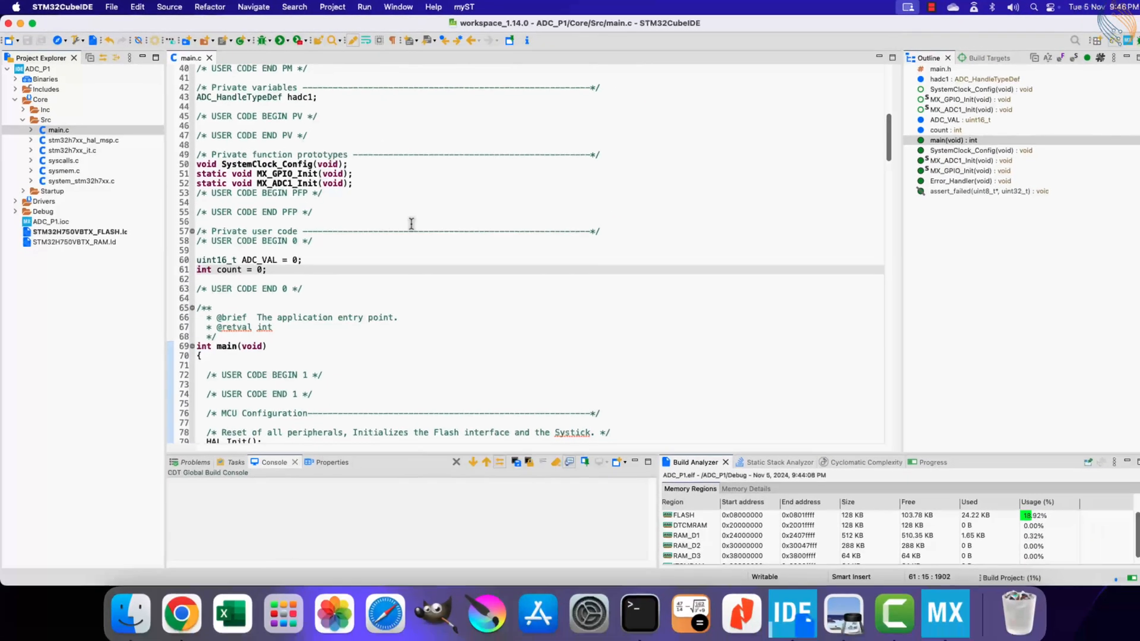
{"action": "left_click", "coordinate": [260, 43]}
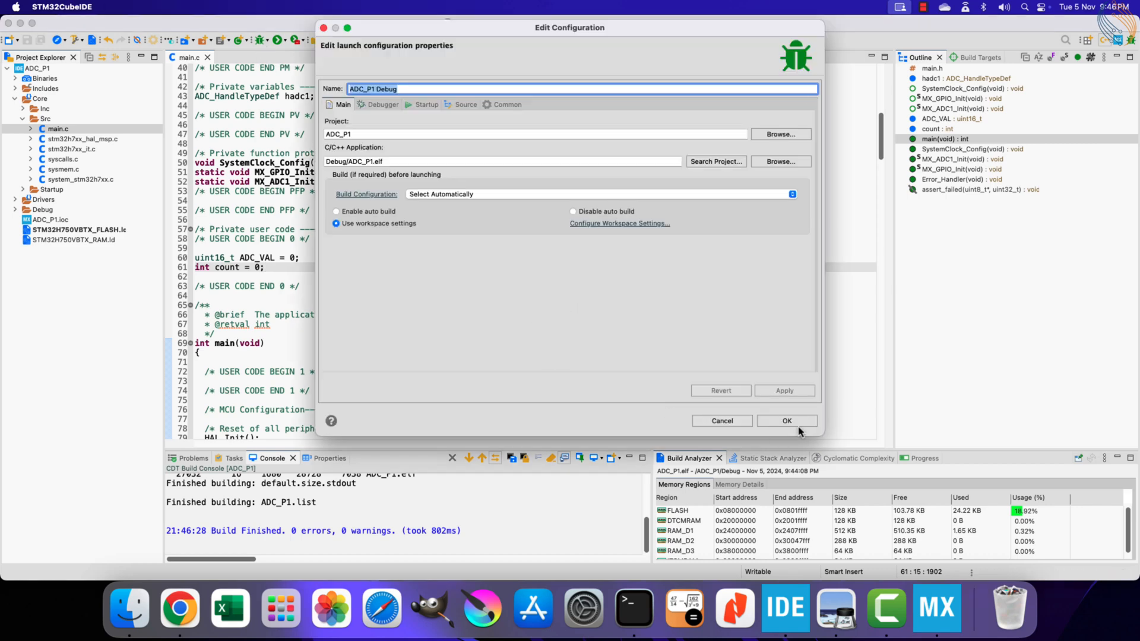
{"action": "left_click", "coordinate": [787, 425]}
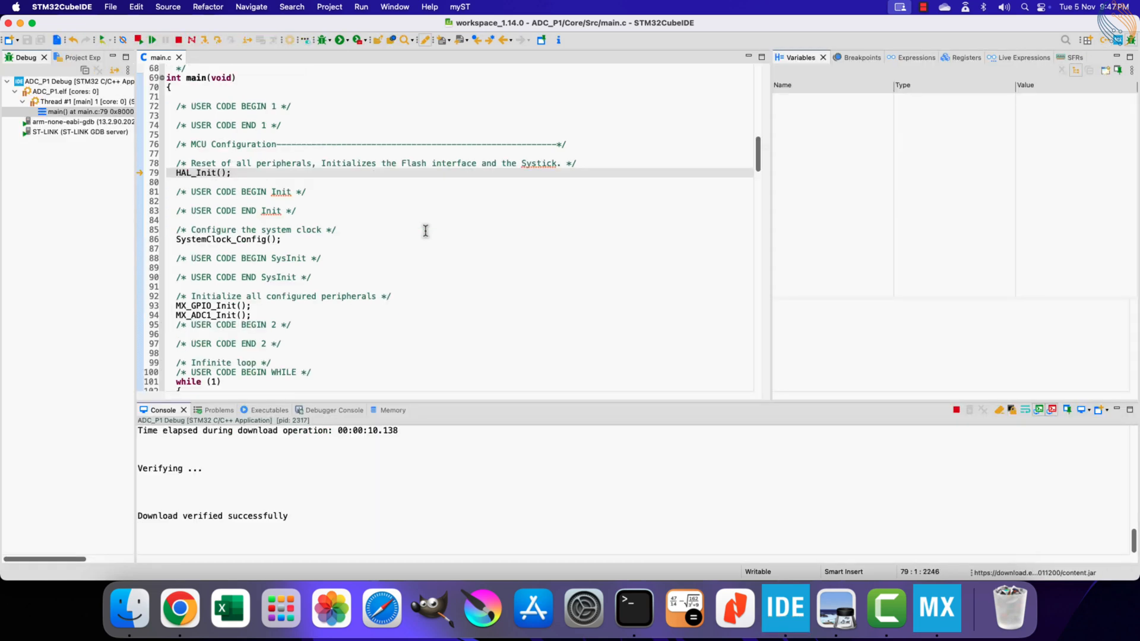
Remove value, status and adcval from the live expressions, keeping ADC_VAL and count, and dismiss the software update notification.
{"action": "left_click", "coordinate": [821, 100]}
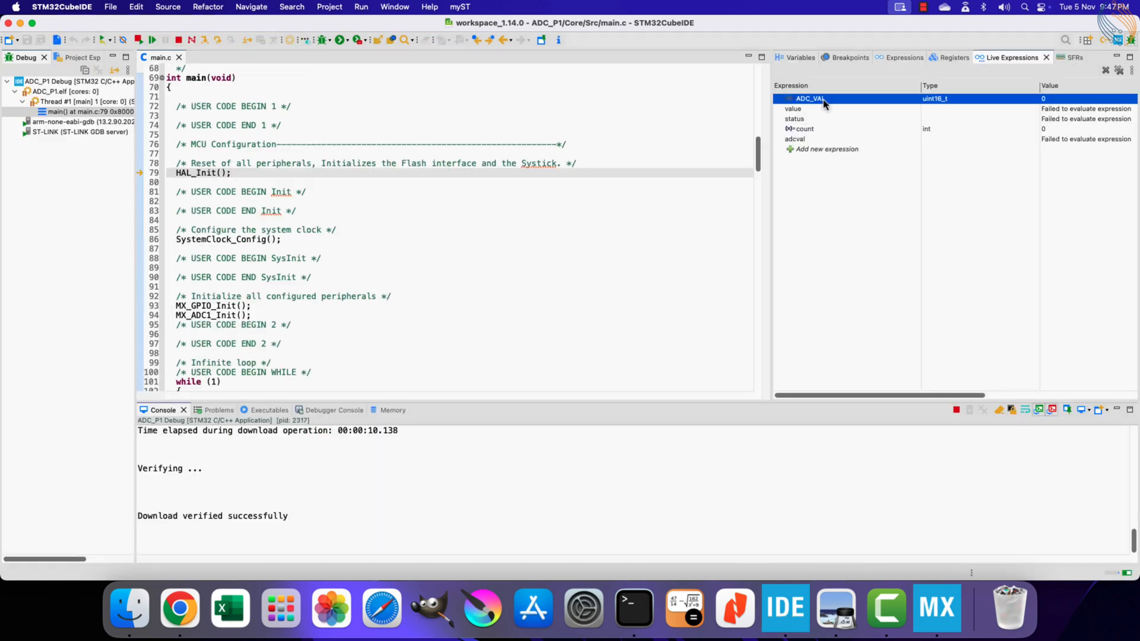
{"action": "left_click", "coordinate": [796, 109]}
{"action": "right_click", "coordinate": [795, 109]}
{"action": "left_click", "coordinate": [944, 112]}
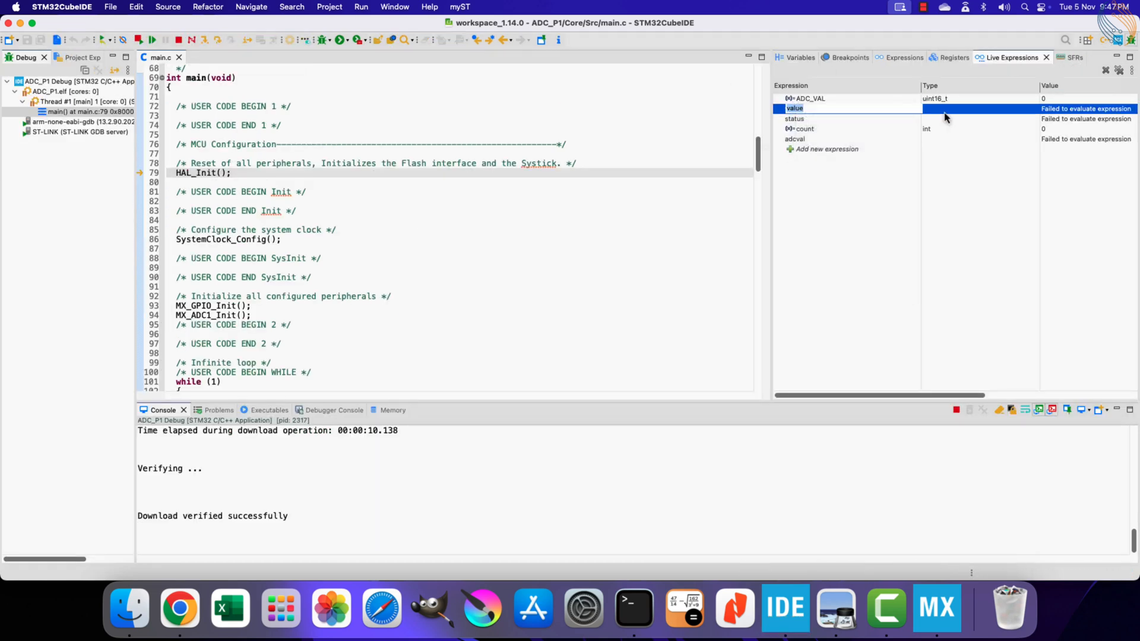
{"action": "right_click", "coordinate": [944, 112]}
{"action": "left_click", "coordinate": [973, 119]}
{"action": "right_click", "coordinate": [812, 111]}
{"action": "left_click", "coordinate": [839, 116]}
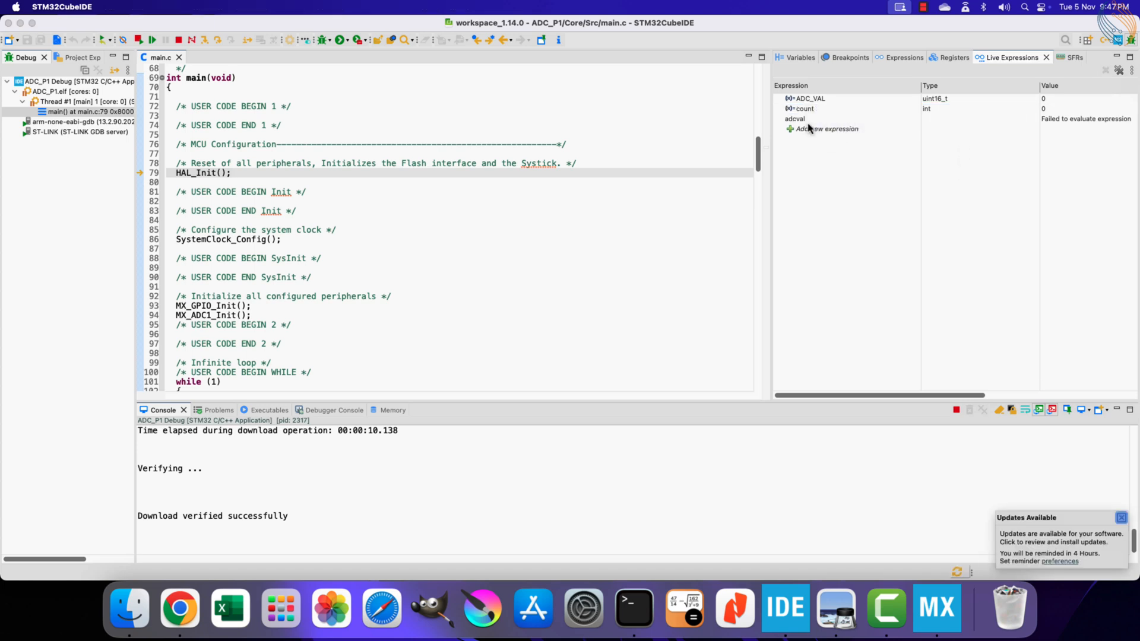
{"action": "right_click", "coordinate": [811, 120]}
{"action": "left_click", "coordinate": [835, 126]}
{"action": "left_click", "coordinate": [1120, 517]}
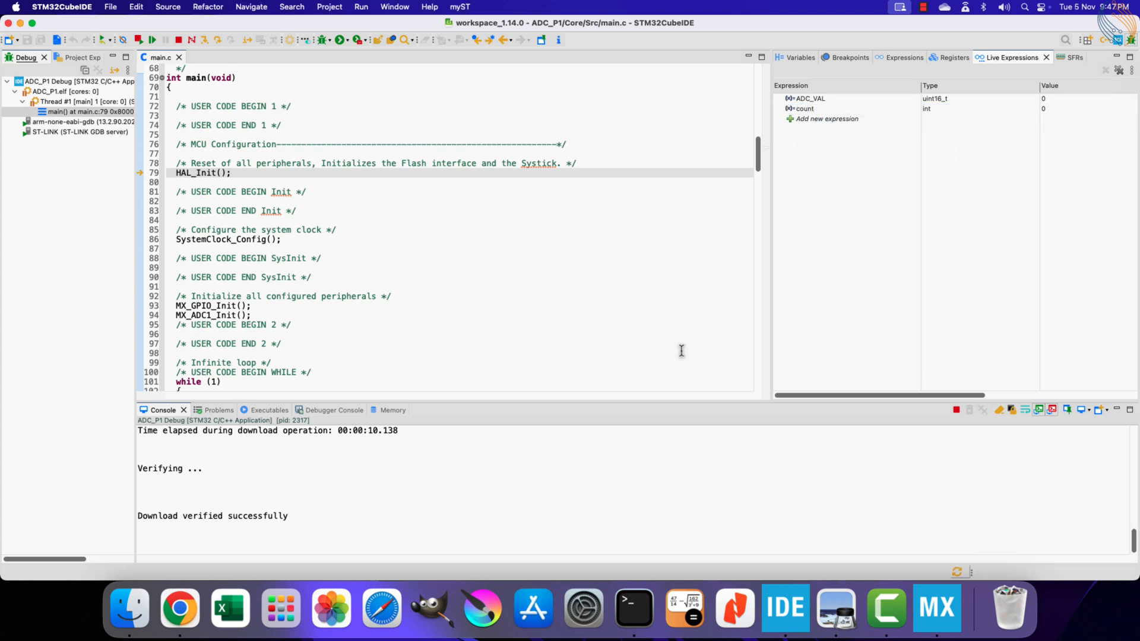
Resume the program and examine the live values of ADC_VAL and count against the loop code.
{"action": "left_click", "coordinate": [154, 45]}
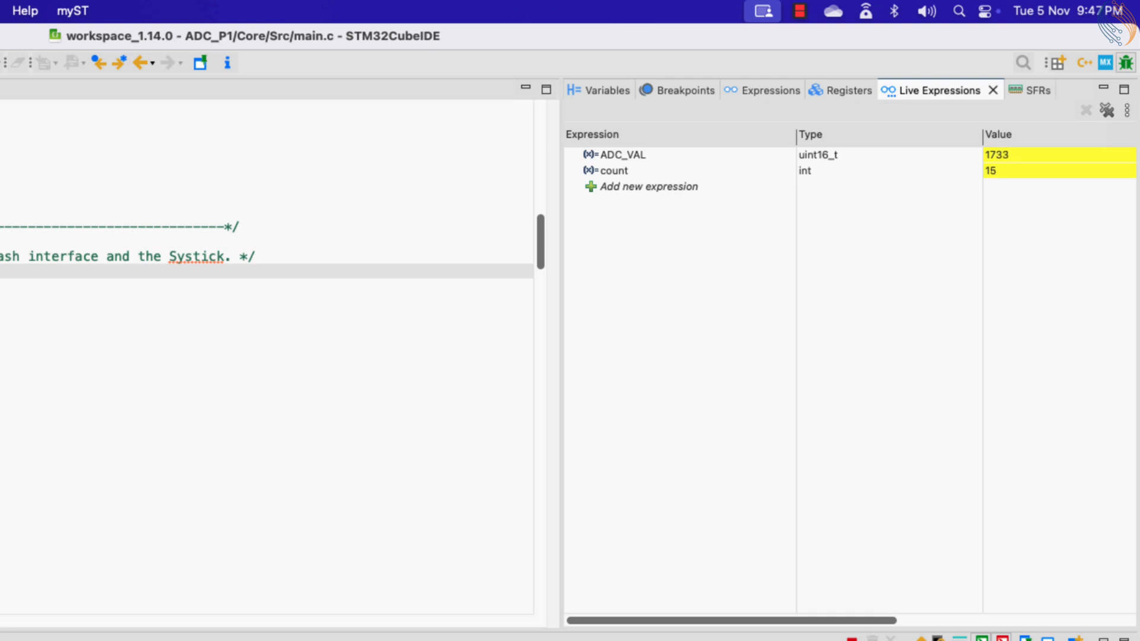
{"action": "left_click", "coordinate": [679, 156]}
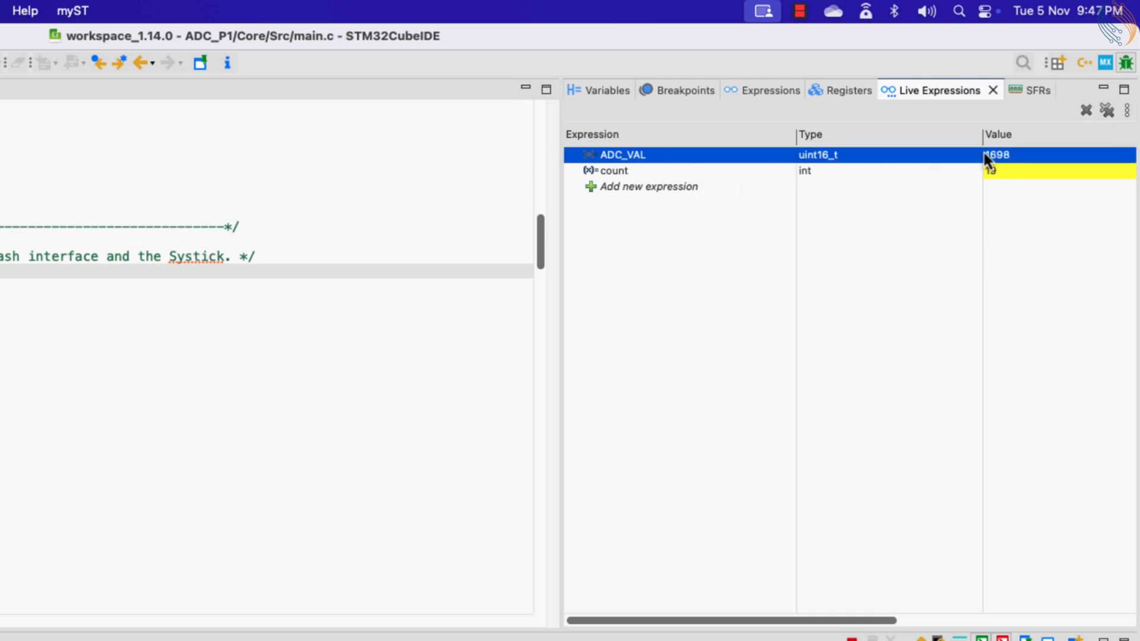
{"action": "double_click", "coordinate": [637, 171]}
{"action": "left_click", "coordinate": [1016, 174]}
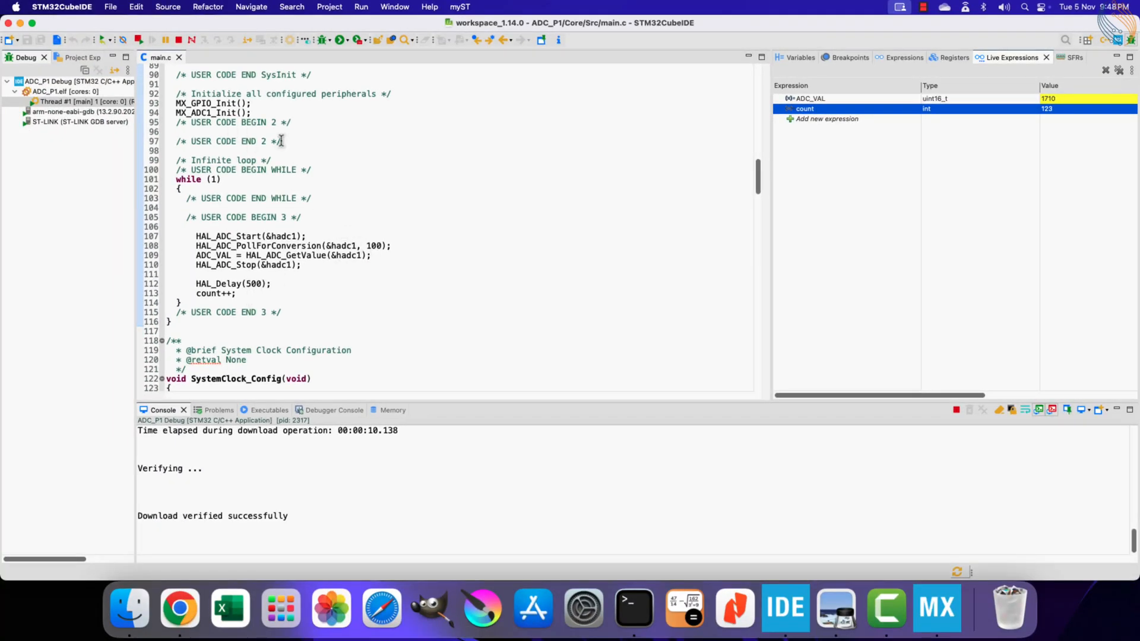
{"action": "left_click", "coordinate": [590, 201]}
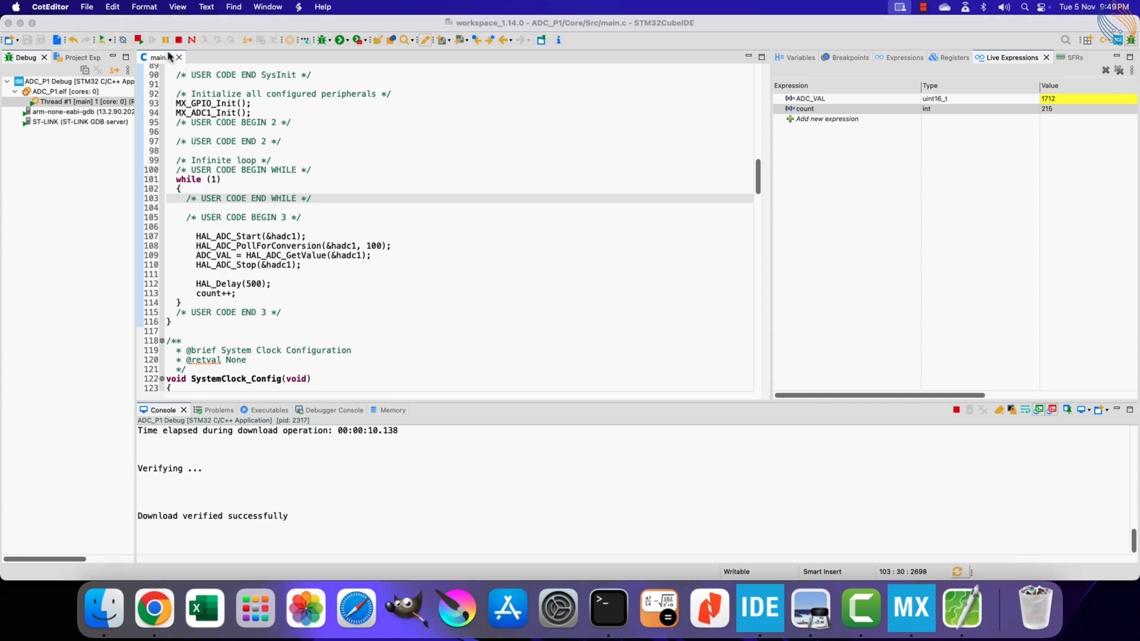
Terminate the running debug session and return to the USER CODE 0 section of main.c.
{"action": "left_click", "coordinate": [166, 40]}
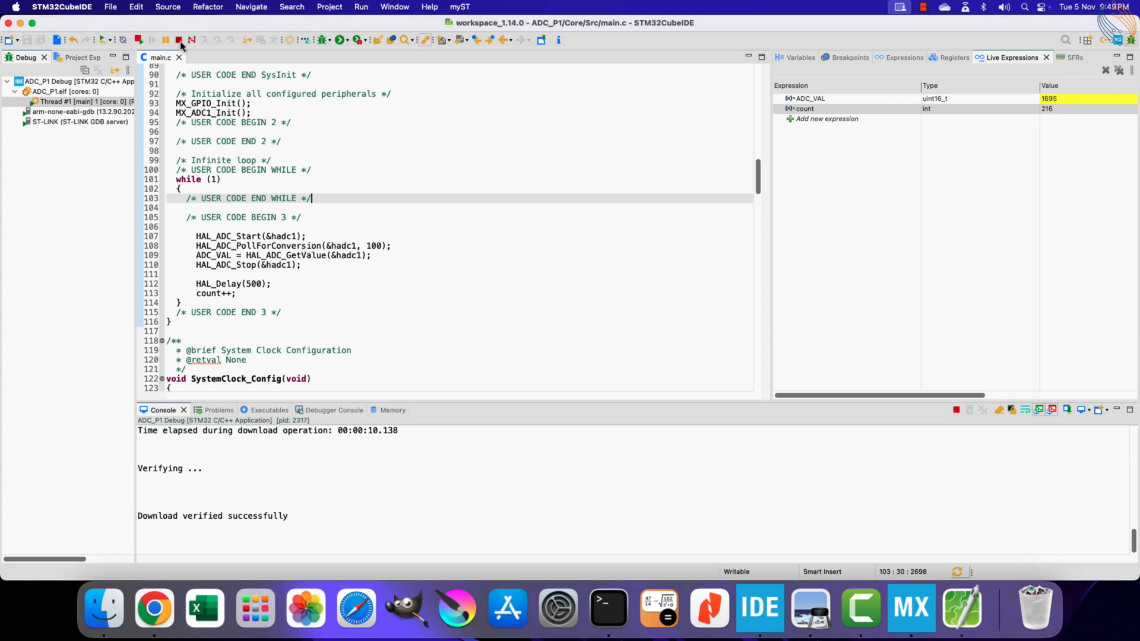
{"action": "scroll", "coordinate": [247, 240], "scroll_direction": "up", "scroll_amount": 12}
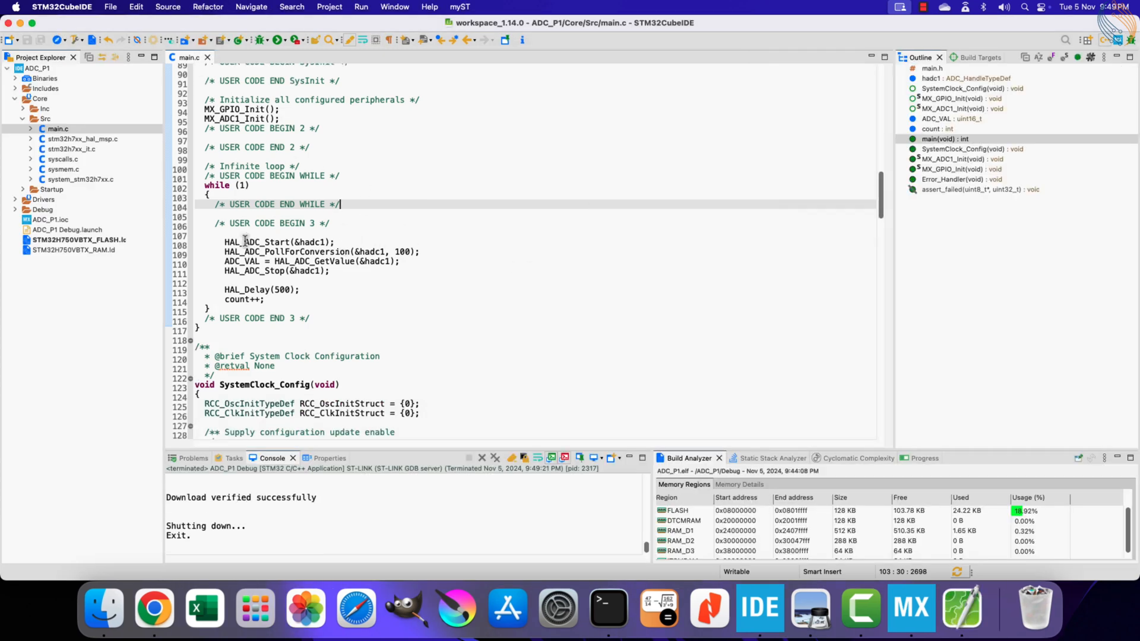
{"action": "scroll", "coordinate": [247, 241], "scroll_direction": "up", "scroll_amount": 3}
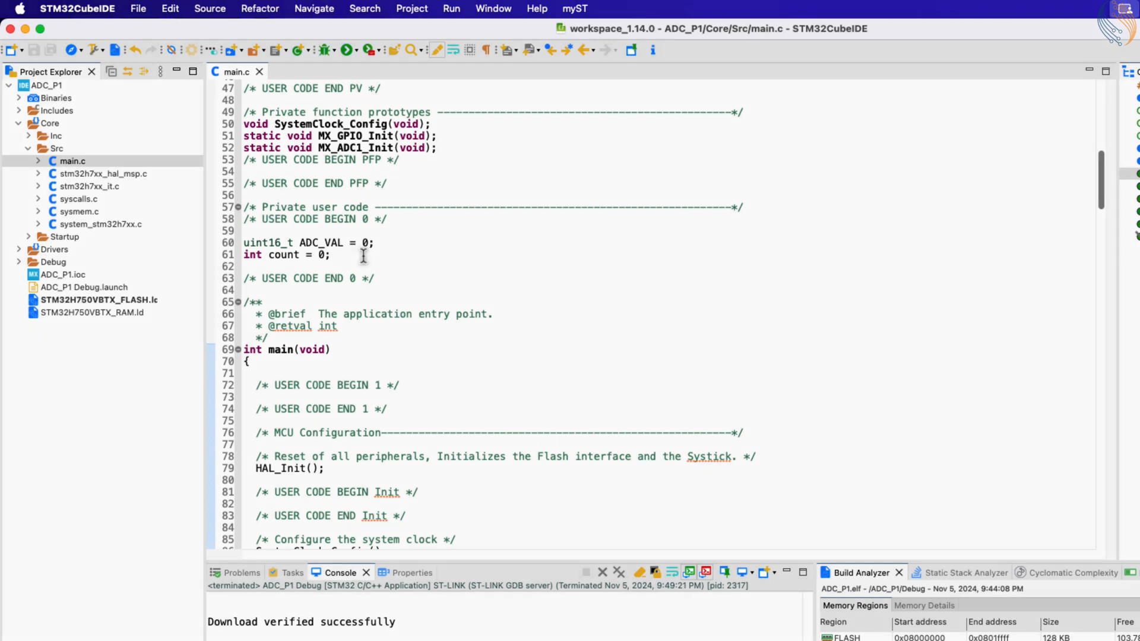
Below the count variable, add a long map() function that rescales x from the in_min–in_max range to the out_min–out_max range.
{"action": "left_click", "coordinate": [412, 259]}
{"action": "key", "text": "Return"}
{"action": "key", "text": "Return"}
{"action": "type", "text": "long map(long x, long in_min, long in_max, long out_min, long out_max) {   return (x - in_min) * (out_max - out_min + 1) / (in_max - in_min + 1) + out_min; }"}
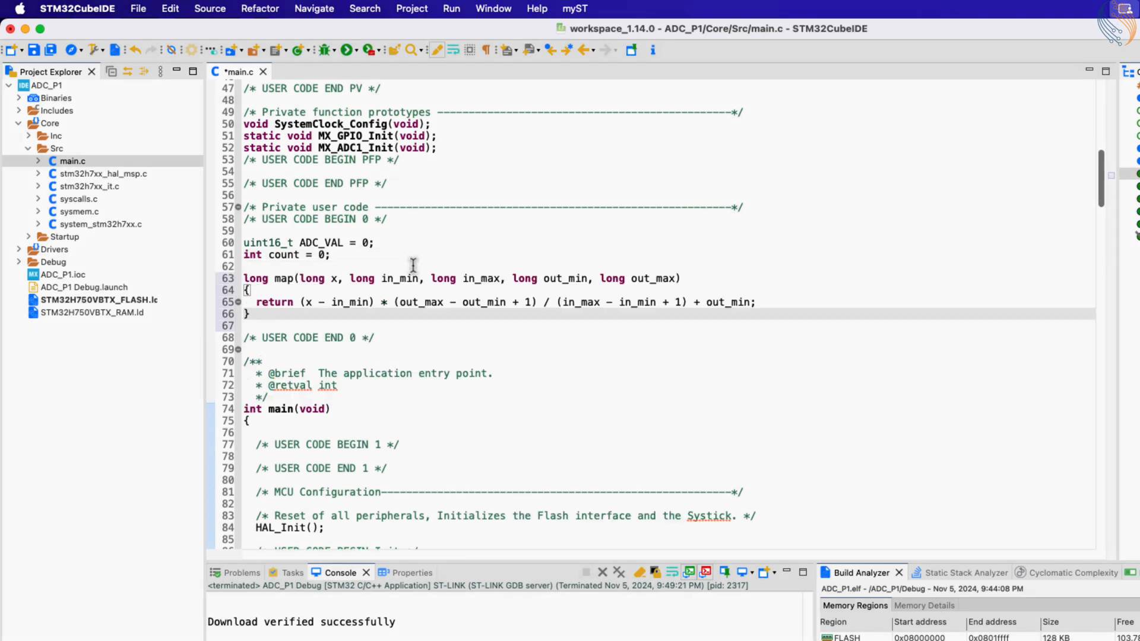
Declare int value = 0; below the count variable and save main.c.
{"action": "left_click", "coordinate": [379, 258]}
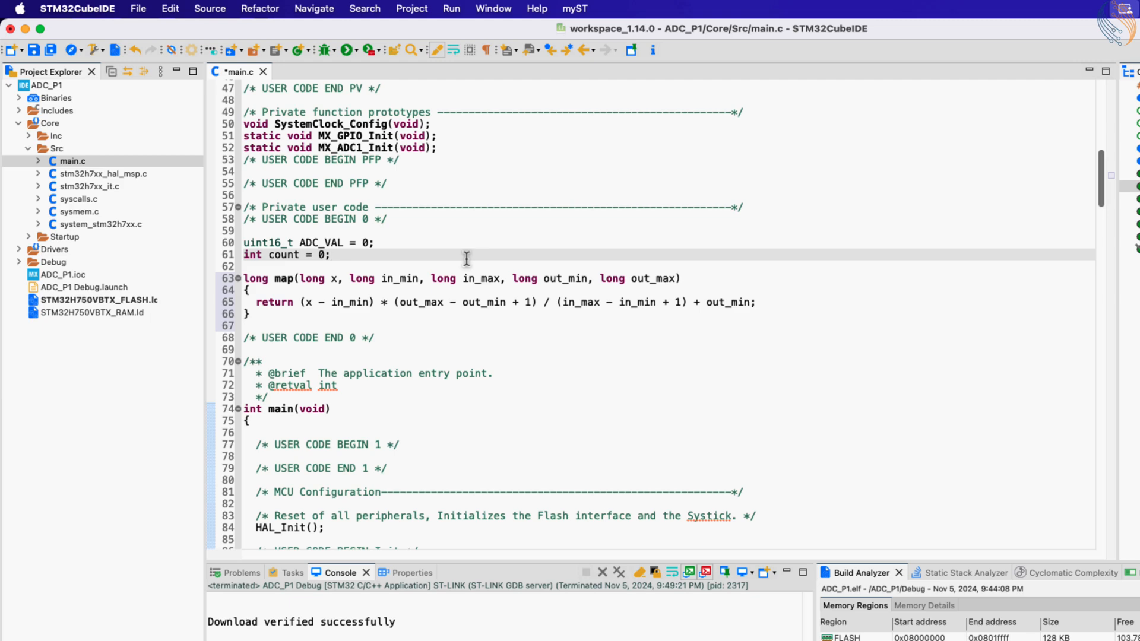
{"action": "key", "text": "Return"}
{"action": "type", "text": "int value = 0;"}
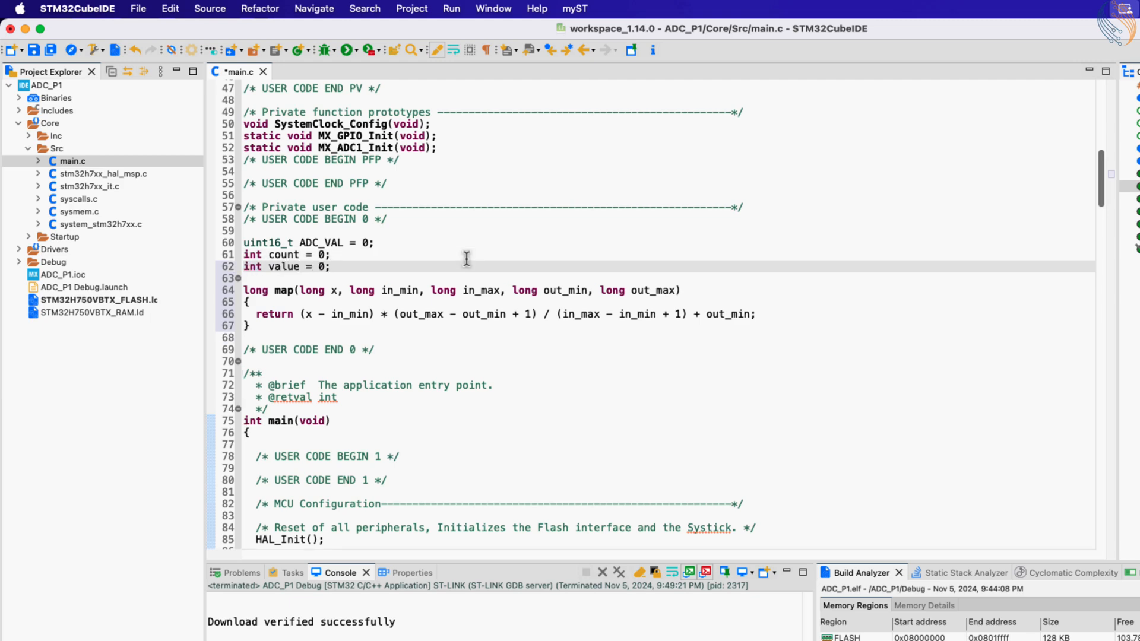
{"action": "key", "text": "super+s"}
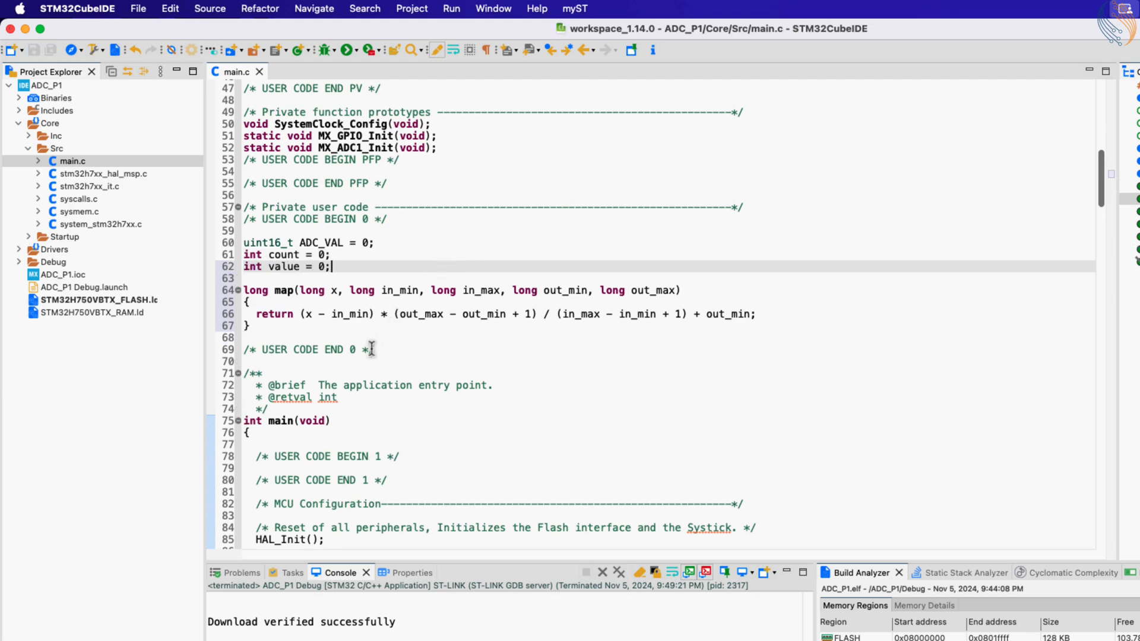
In the while loop after HAL_ADC_Stop, assign value from a map() call with ADC_VAL as the first argument.
{"action": "scroll", "coordinate": [467, 259], "scroll_direction": "down", "scroll_amount": 15}
{"action": "left_click", "coordinate": [435, 218]}
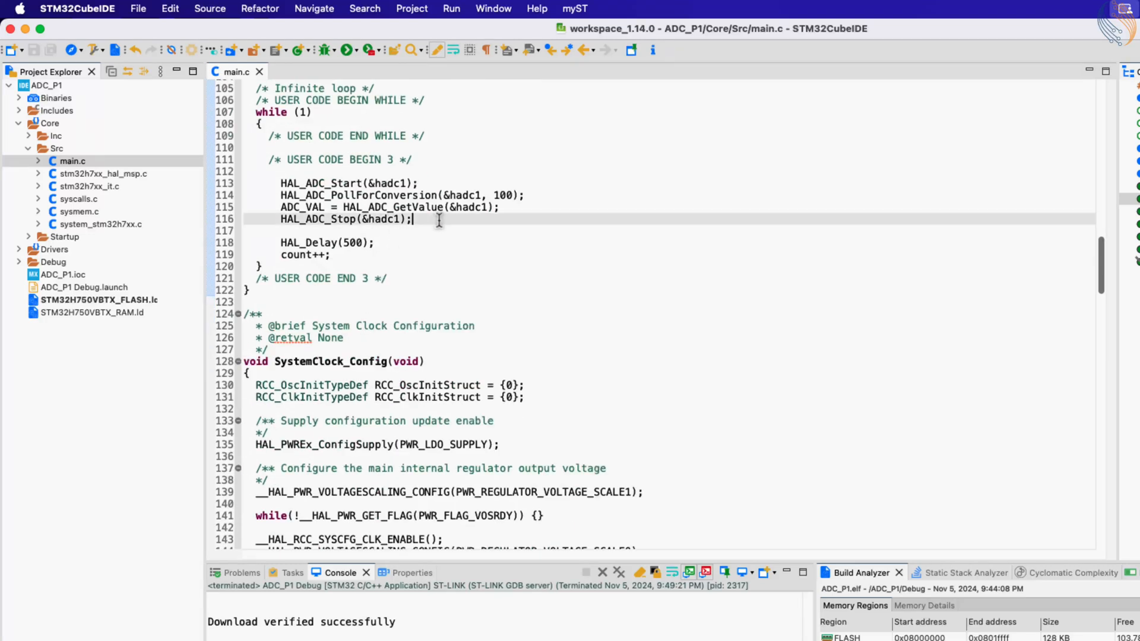
{"action": "key", "text": "Return"}
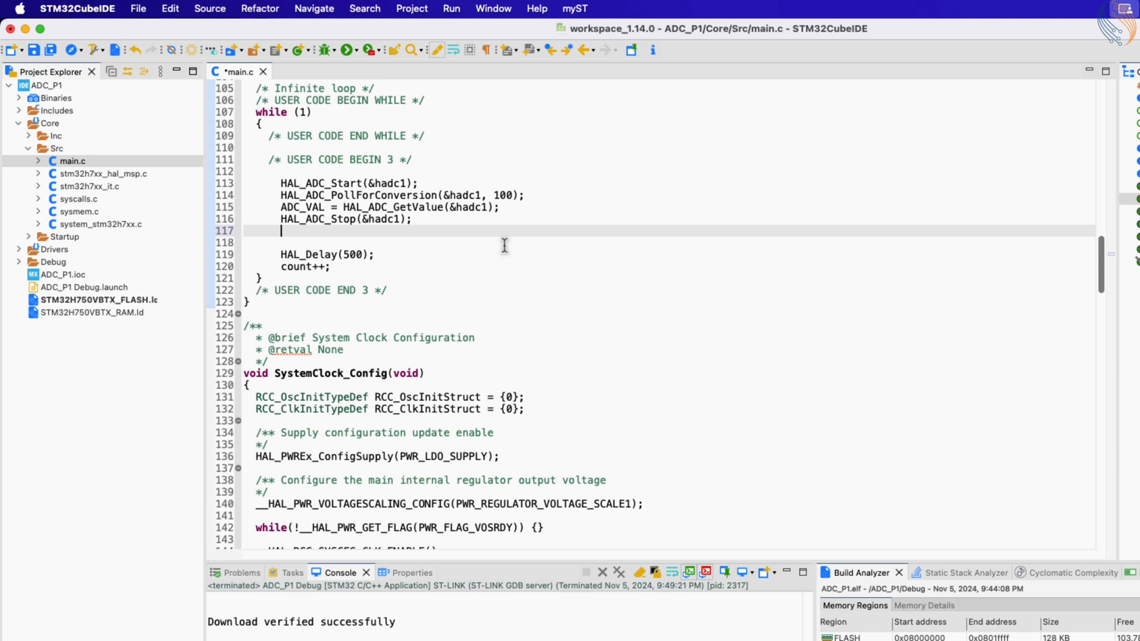
{"action": "type", "text": "valu"}
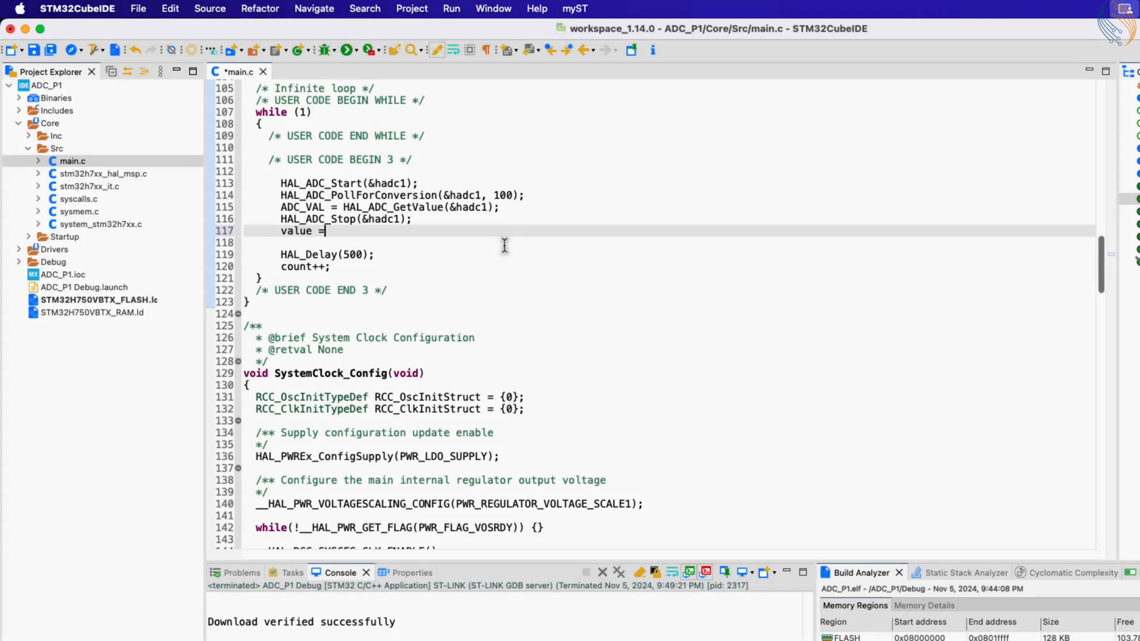
{"action": "type", "text": "e = map"}
{"action": "key", "text": "ctrl+space"}
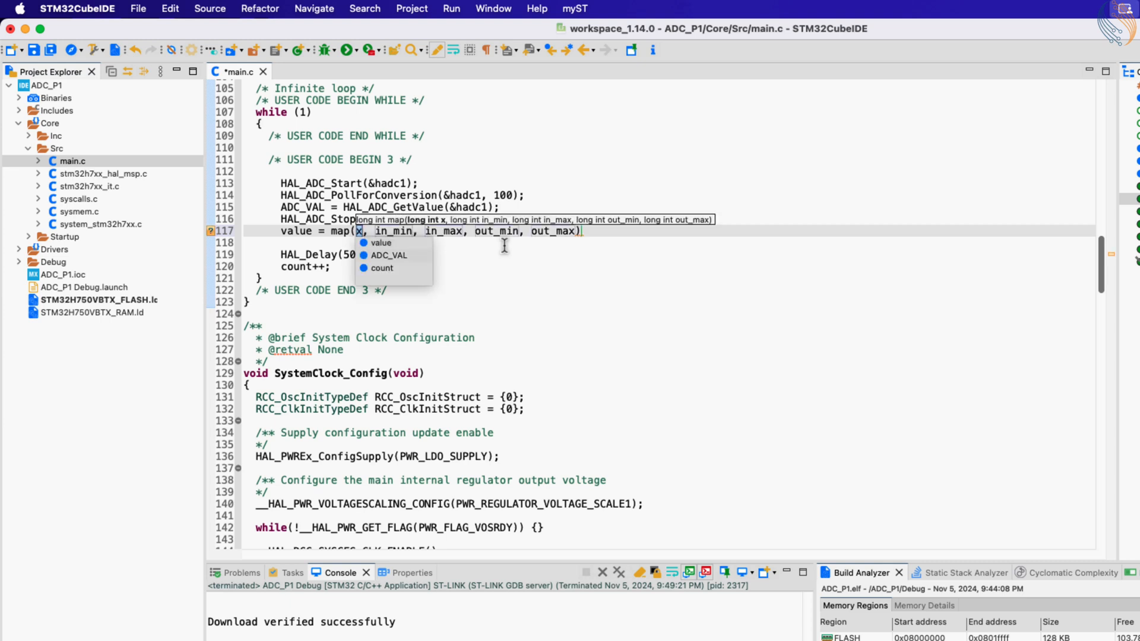
{"action": "key", "text": "Down"}
{"action": "key", "text": "Return"}
Set the remaining map() arguments to 1000, 65535, 0 and 100, and end the statement with a semicolon.
{"action": "key", "text": "Tab"}
{"action": "type", "text": "1000"}
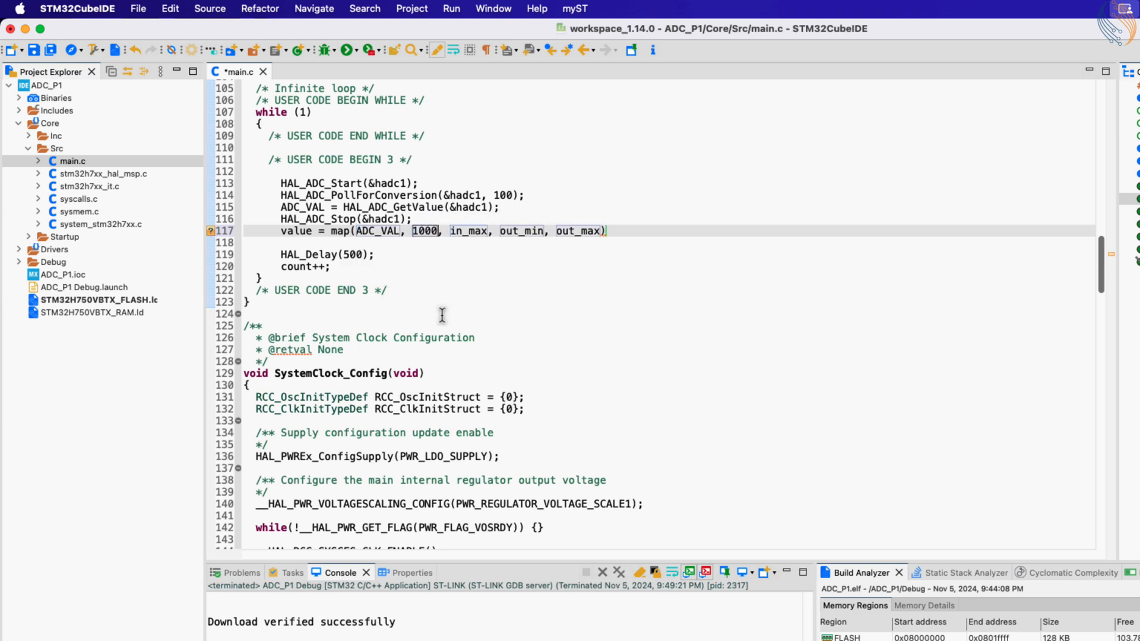
{"action": "key", "text": "Tab"}
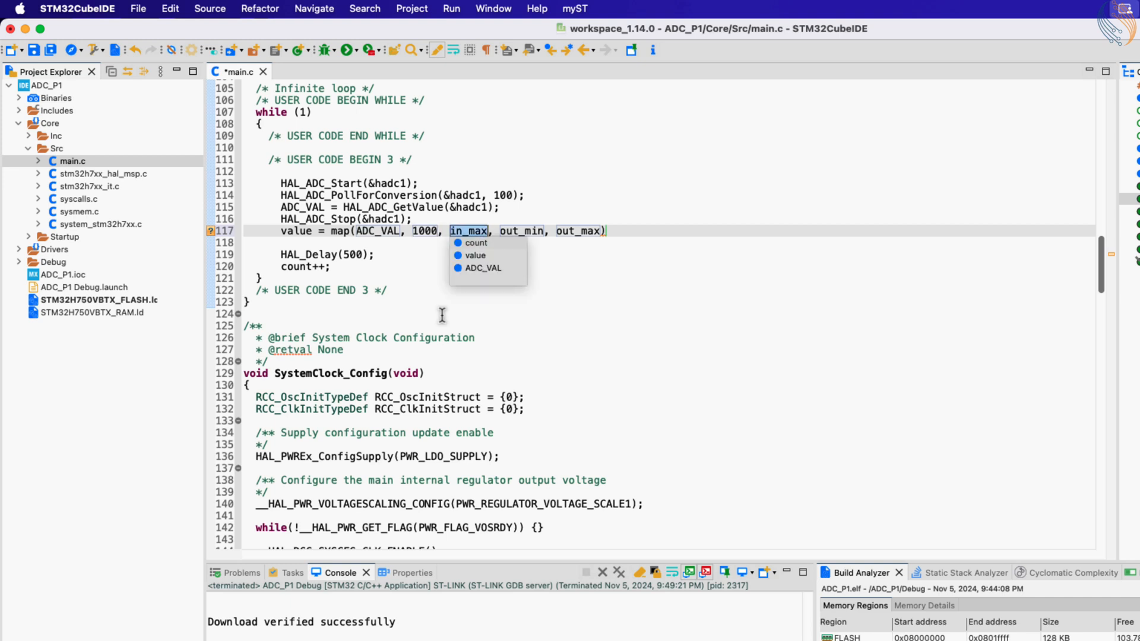
{"action": "type", "text": "65535"}
{"action": "key", "text": "Tab"}
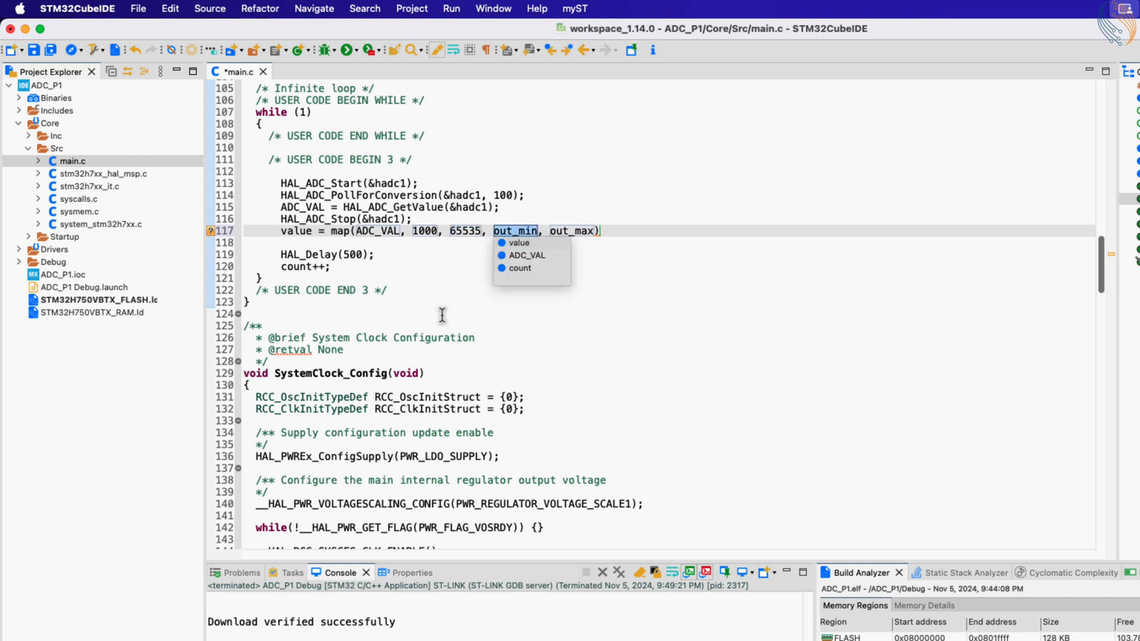
{"action": "type", "text": "0"}
{"action": "key", "text": "Tab"}
{"action": "type", "text": "100)"}
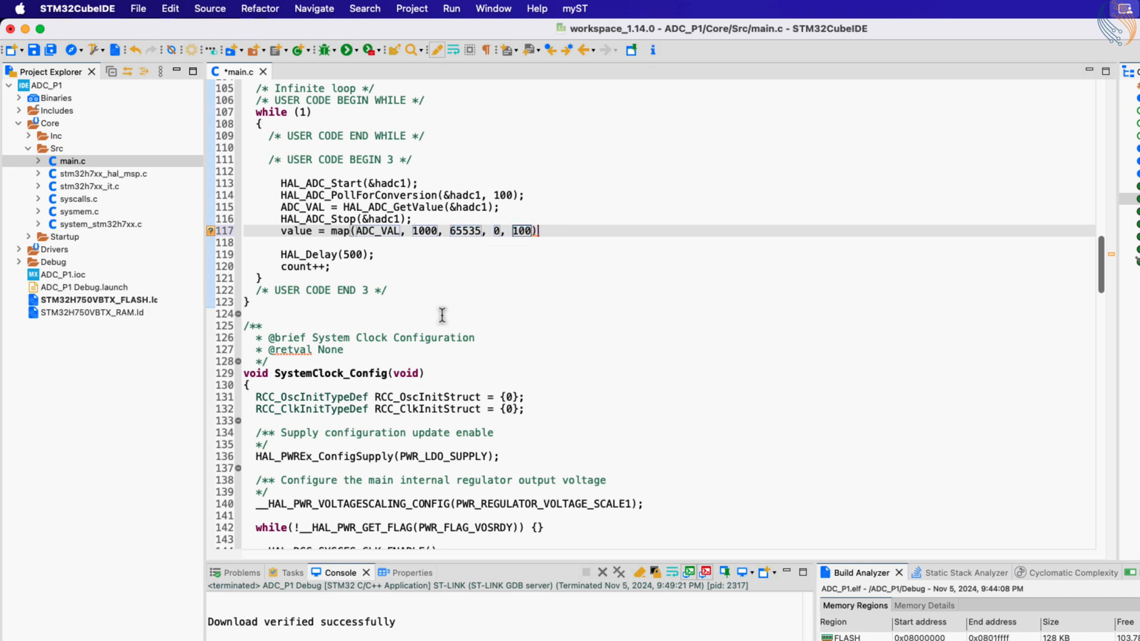
{"action": "type", "text": ";"}
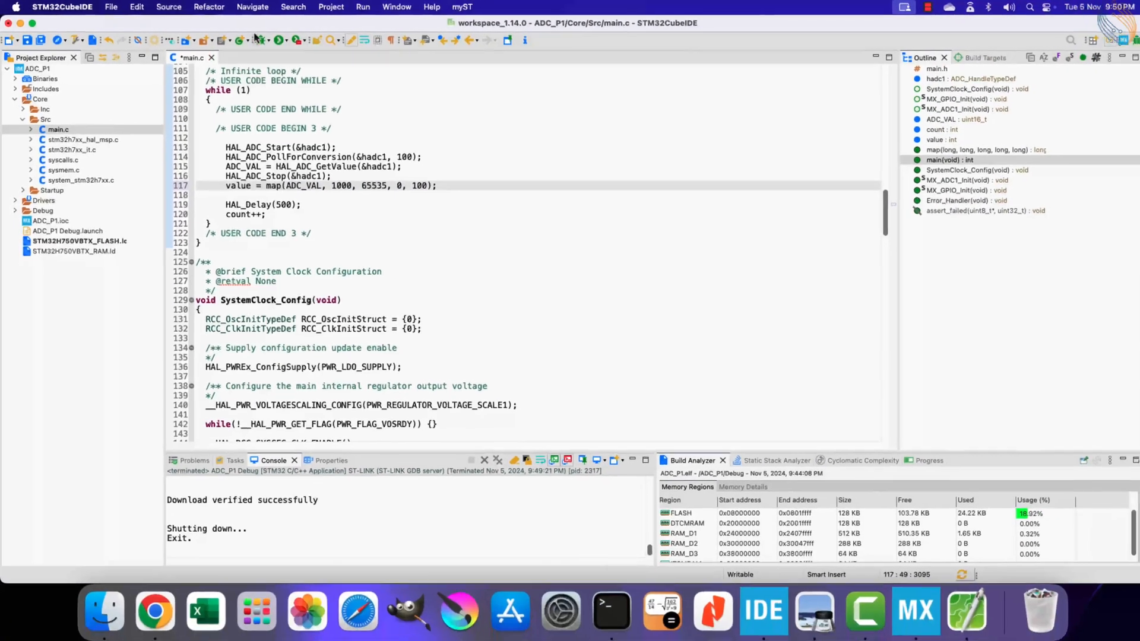
Build the ADC_P1 project with the mapping code and launch a new debug session.
{"action": "left_click", "coordinate": [76, 40]}
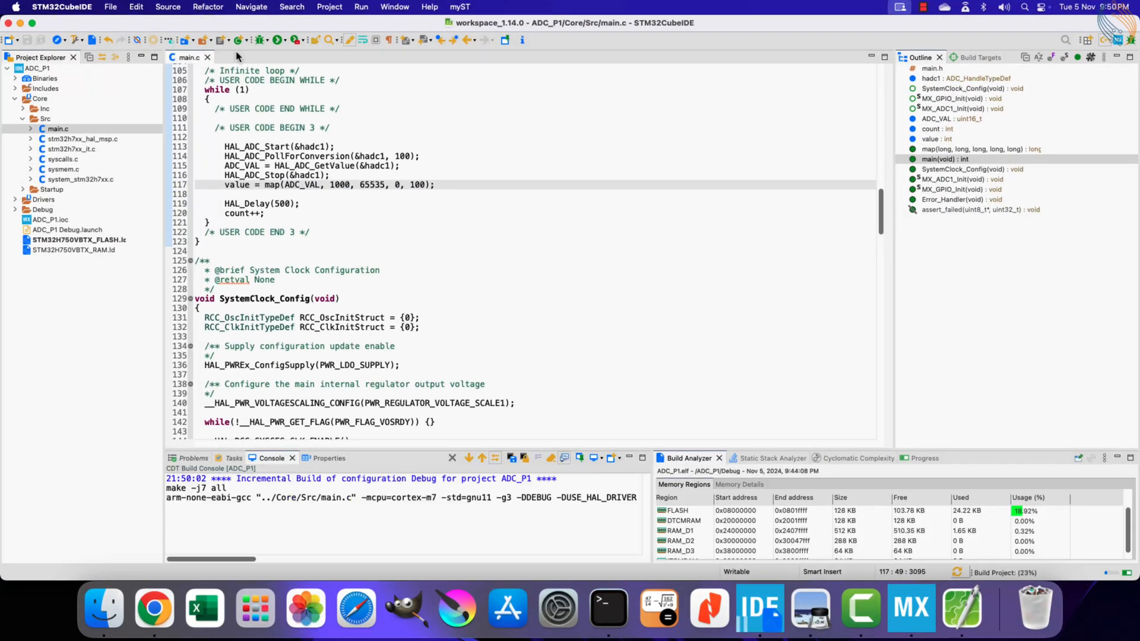
{"action": "left_click", "coordinate": [260, 42]}
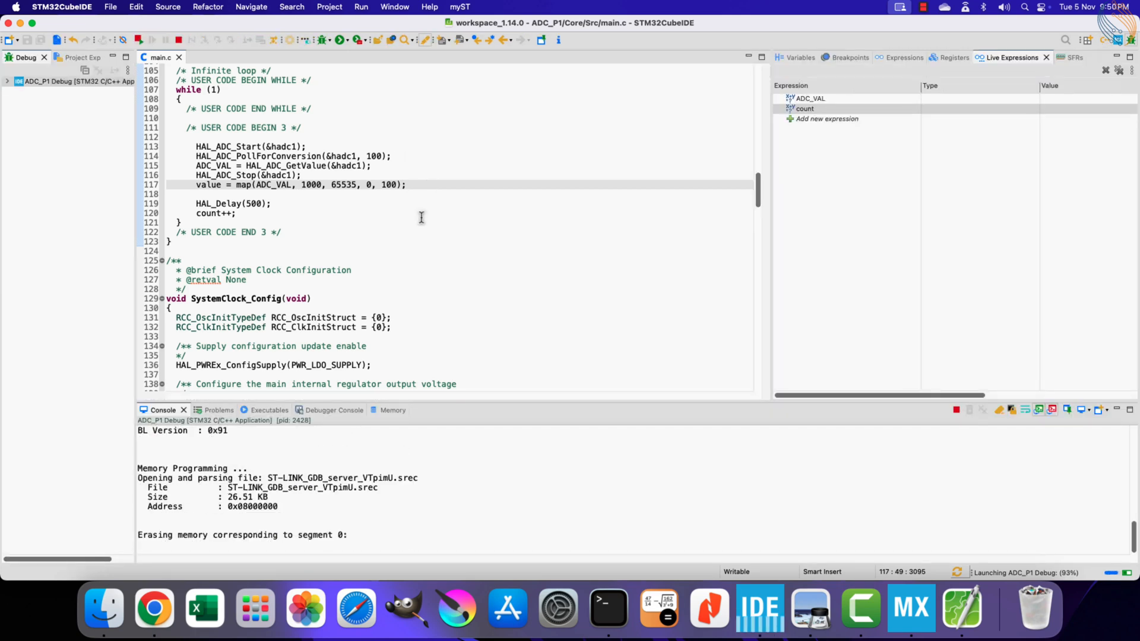
Add value to the live expressions and resume the program to monitor it with ADC_VAL and count.
{"action": "left_click", "coordinate": [1011, 59]}
{"action": "left_click", "coordinate": [821, 120]}
{"action": "left_click", "coordinate": [822, 117]}
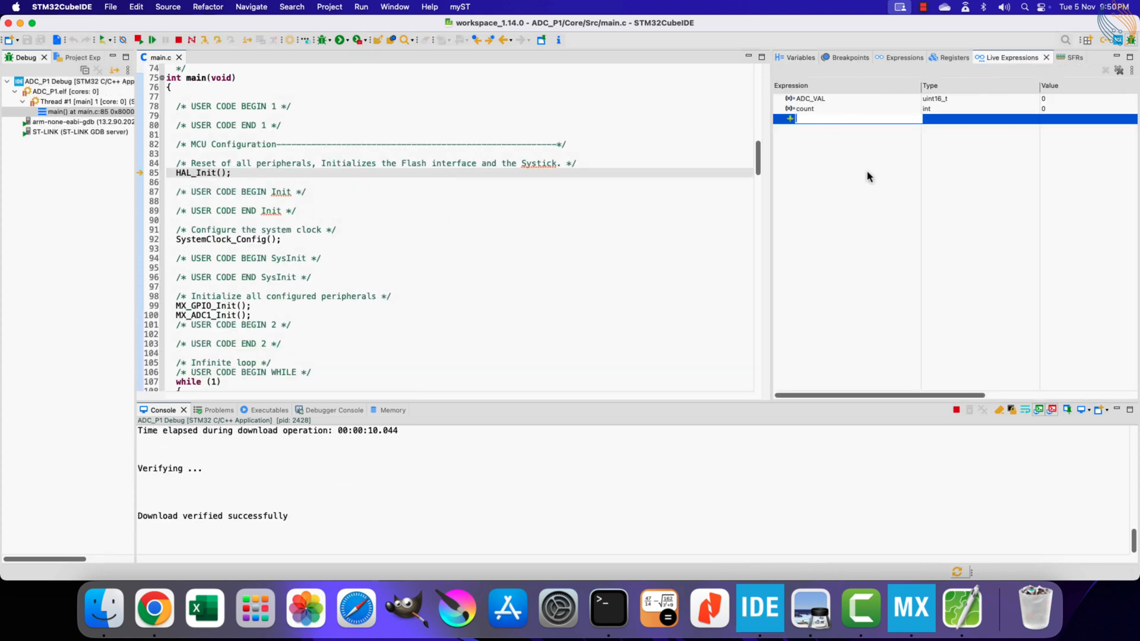
{"action": "key", "text": "Return"}
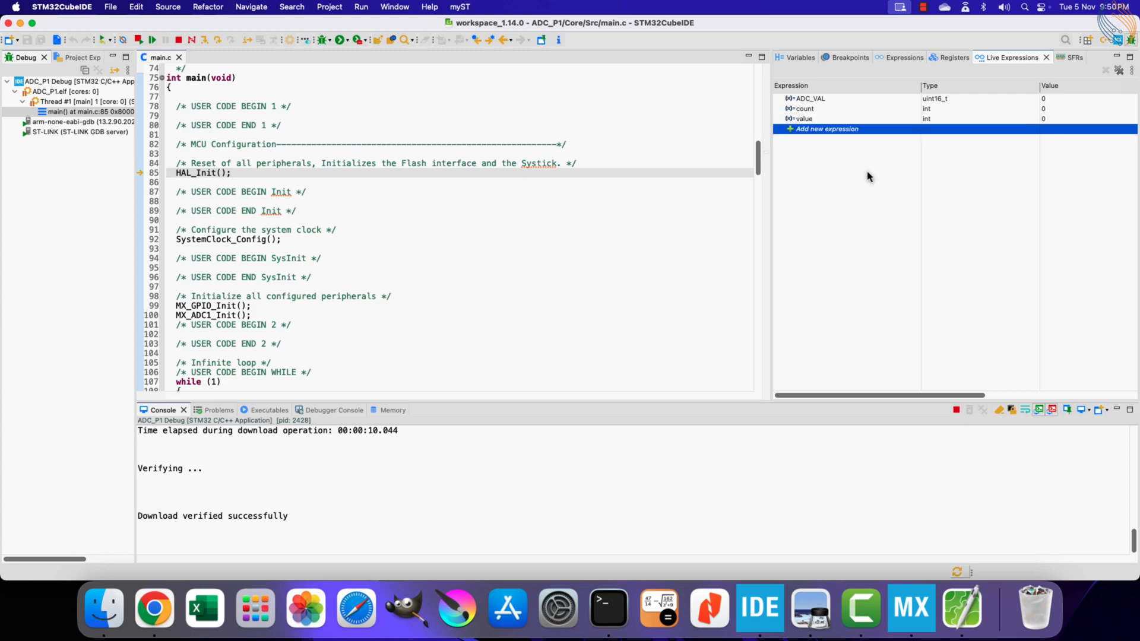
{"action": "left_click", "coordinate": [152, 41]}
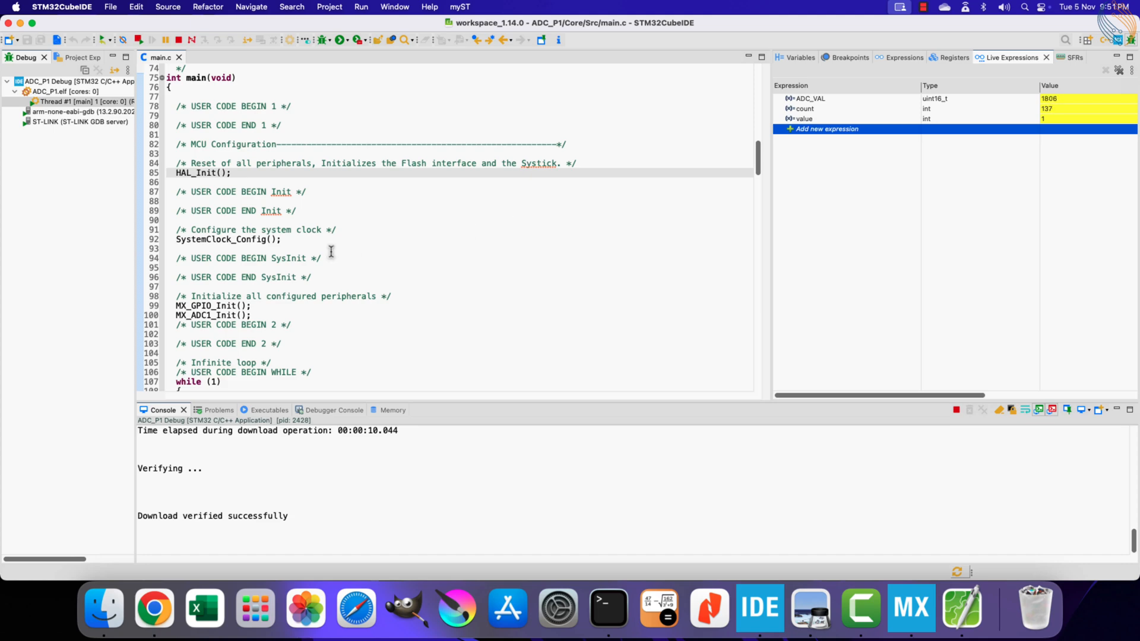
Terminate the debug session and select the while-loop lines from HAL_ADC_Start through the value = map() assignment.
{"action": "left_click", "coordinate": [178, 40]}
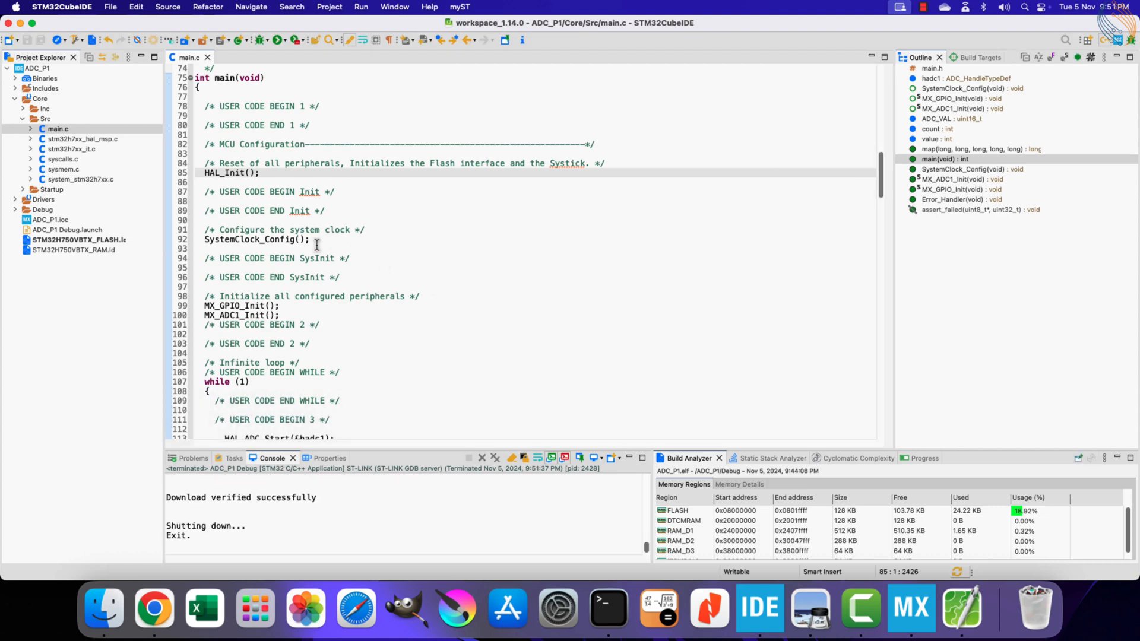
{"action": "scroll", "coordinate": [310, 257], "scroll_direction": "down", "scroll_amount": 3}
{"action": "scroll", "coordinate": [310, 257], "scroll_direction": "down", "scroll_amount": 2}
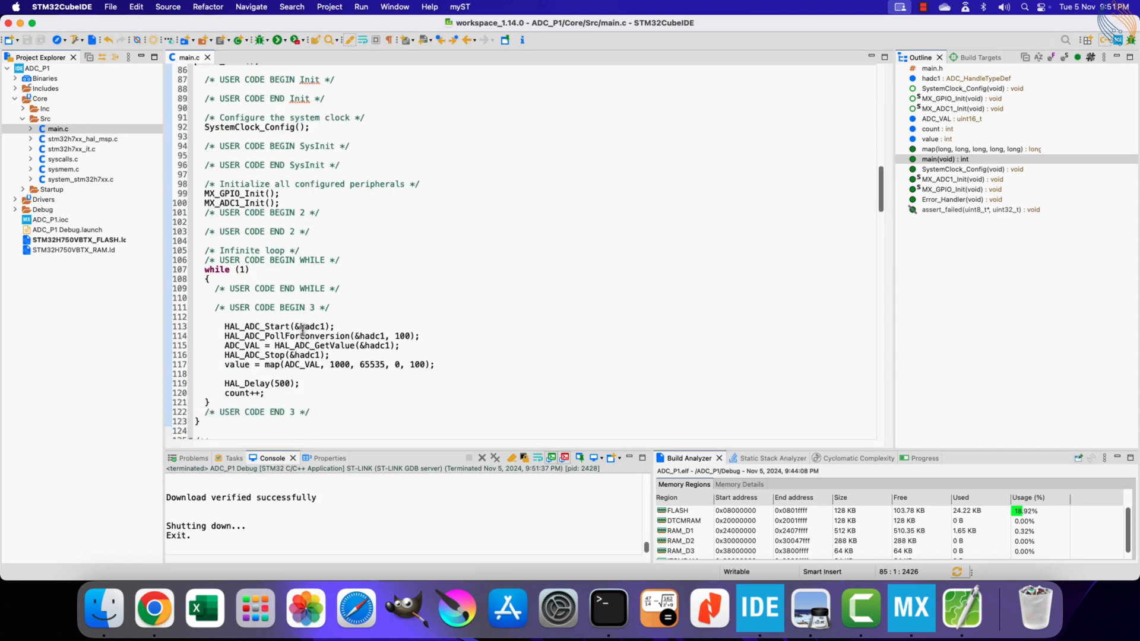
{"action": "scroll", "coordinate": [303, 330], "scroll_direction": "down", "scroll_amount": 1}
{"action": "left_click_drag", "start_coordinate": [438, 343], "coordinate": [174, 303]}
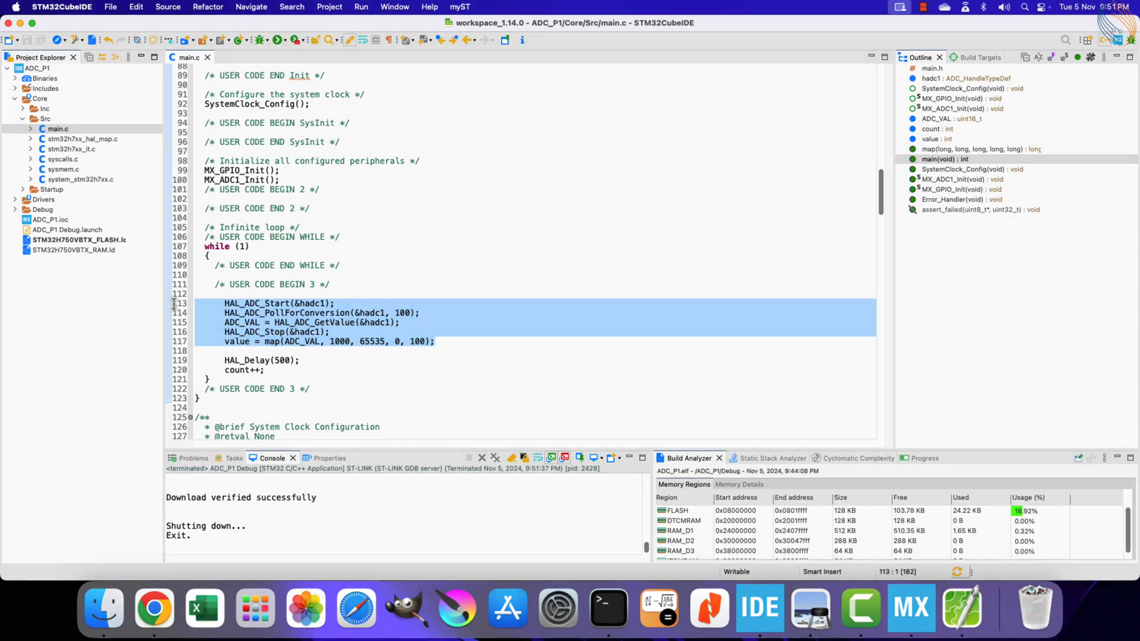